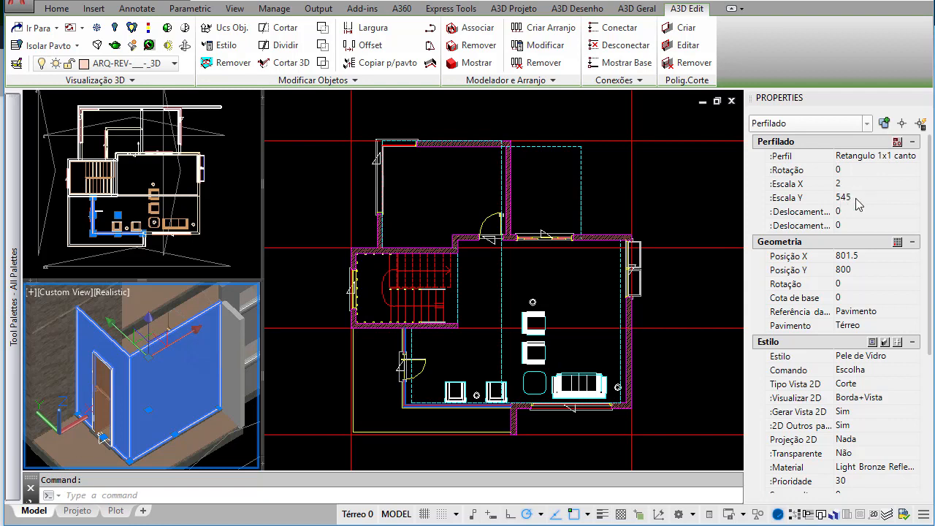
Step: Change the visual style of the top-view viewport to 2D Wireframe
{"action": "key", "text": "Escape"}
{"action": "left_click", "coordinate": [213, 198]}
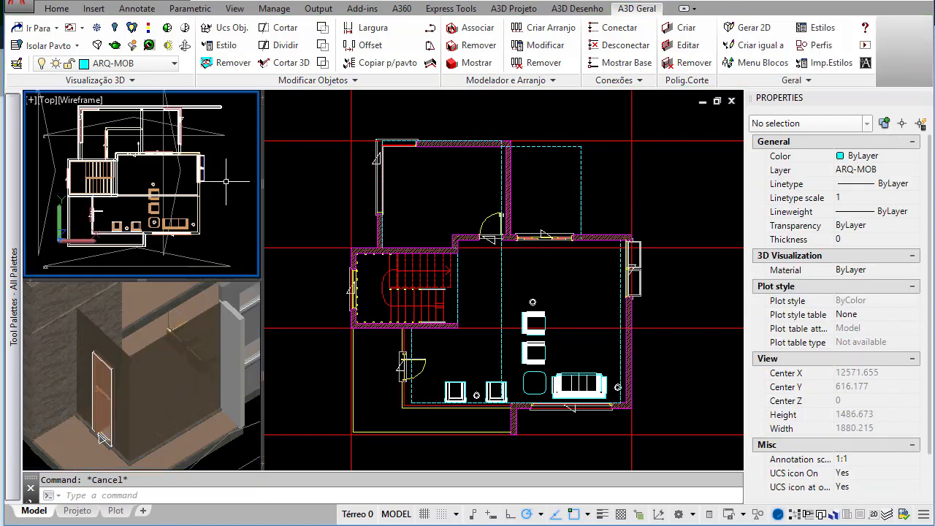
{"action": "left_click", "coordinate": [226, 135]}
{"action": "left_click", "coordinate": [226, 136]}
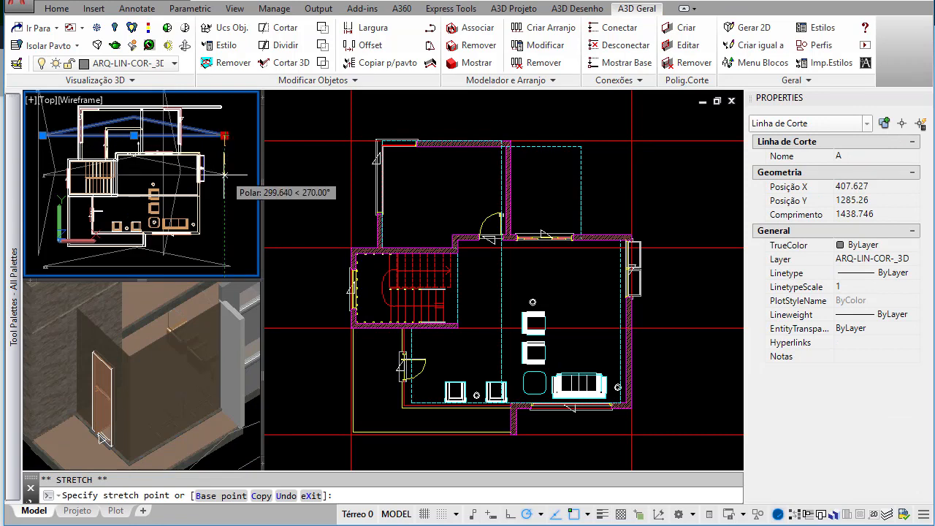
{"action": "key", "text": "Escape"}
{"action": "left_click", "coordinate": [80, 100]}
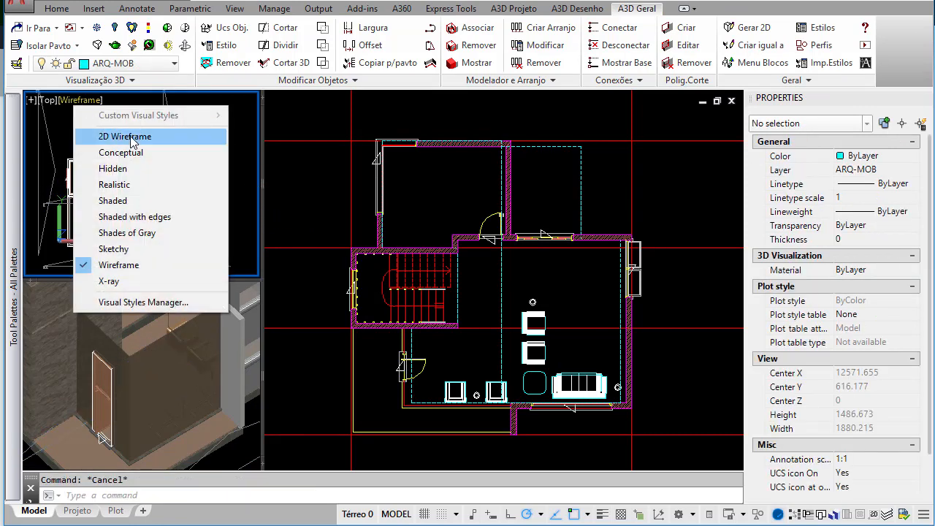
{"action": "left_click", "coordinate": [134, 141]}
Step: Locate the glass wall in the section drawing and examine how its base meets the floor slab, matching it with the 3D view
{"action": "scroll", "coordinate": [135, 142], "scroll_direction": "down", "scroll_amount": 5}
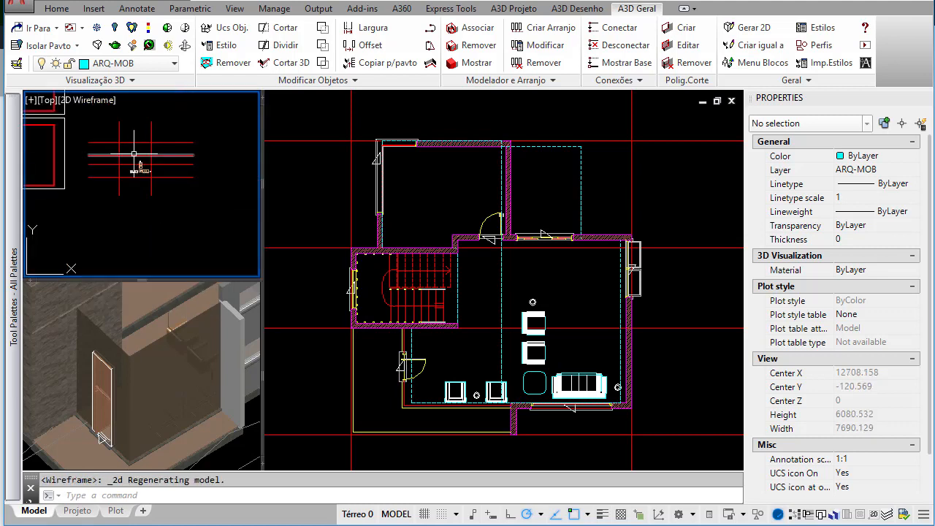
{"action": "middle_click_drag", "start_coordinate": [84, 146], "coordinate": [208, 237]}
{"action": "middle_click_drag", "start_coordinate": [55, 209], "coordinate": [238, 206]}
{"action": "scroll", "coordinate": [116, 223], "scroll_direction": "up", "scroll_amount": 4}
{"action": "middle_click_drag", "start_coordinate": [159, 225], "coordinate": [185, 160]}
{"action": "scroll", "coordinate": [173, 225], "scroll_direction": "up", "scroll_amount": 2}
{"action": "middle_click_drag", "start_coordinate": [173, 232], "coordinate": [168, 157]}
{"action": "scroll", "coordinate": [168, 158], "scroll_direction": "up", "scroll_amount": 2}
{"action": "middle_click_drag", "start_coordinate": [117, 222], "coordinate": [115, 221]}
{"action": "scroll", "coordinate": [116, 221], "scroll_direction": "up", "scroll_amount": 5}
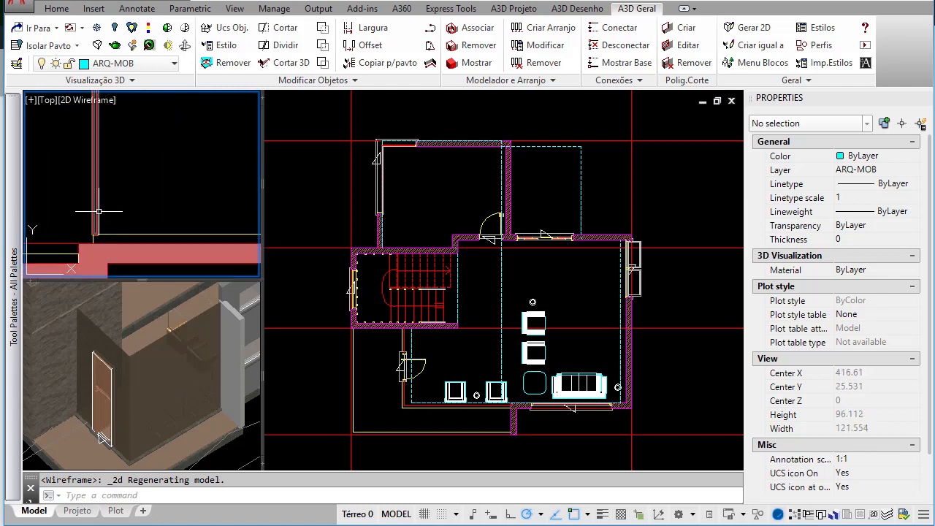
{"action": "left_click", "coordinate": [98, 211]}
{"action": "key", "text": "Escape"}
{"action": "left_click", "coordinate": [136, 371]}
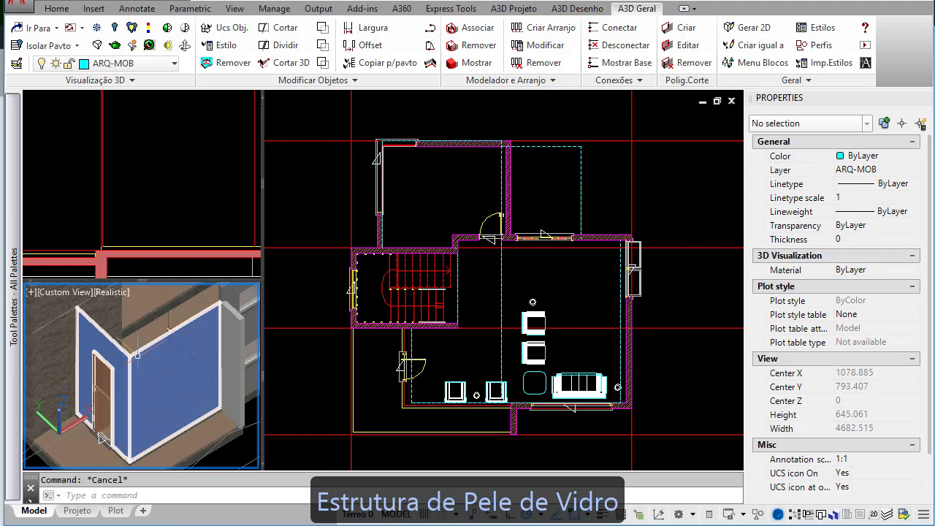
{"action": "left_click", "coordinate": [137, 355]}
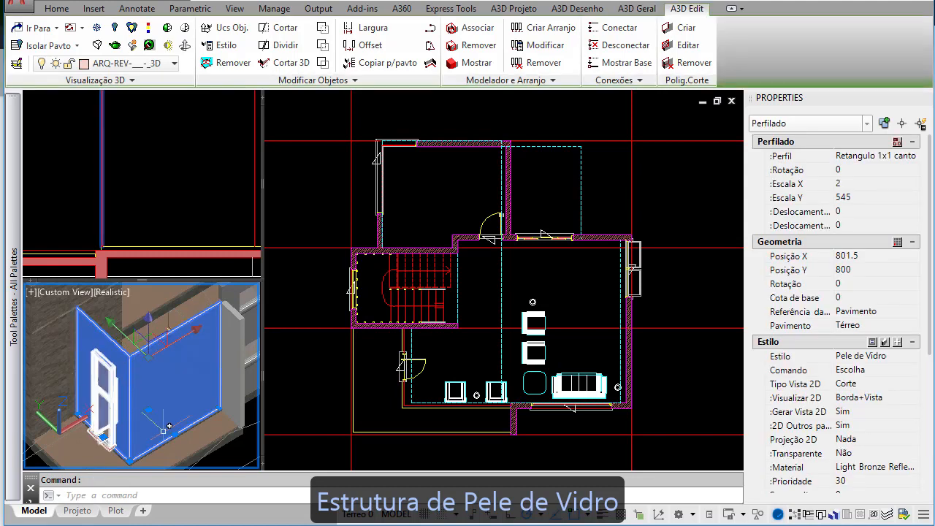
{"action": "key", "text": "Escape"}
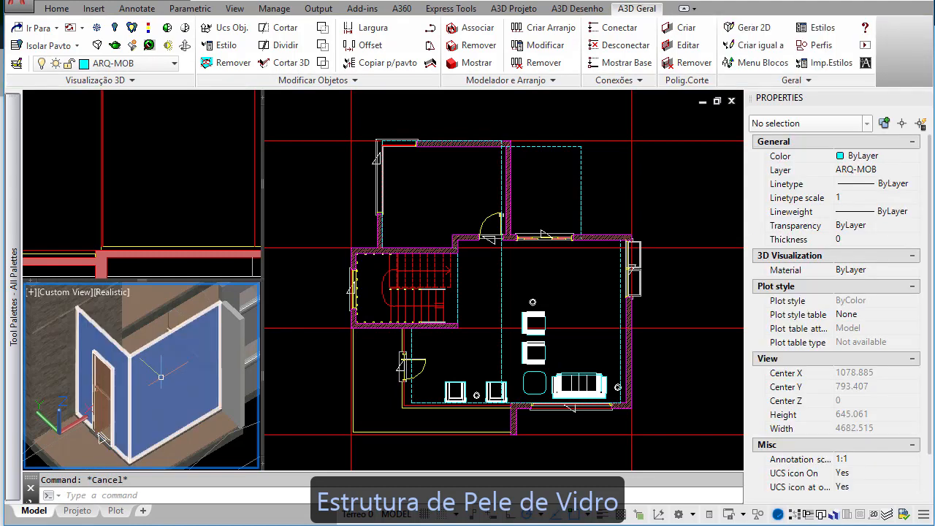
Step: Start a Retangular profile and copy its style as a new current style named Montante Horizontal
{"action": "mouse_move", "coordinate": [13, 314]}
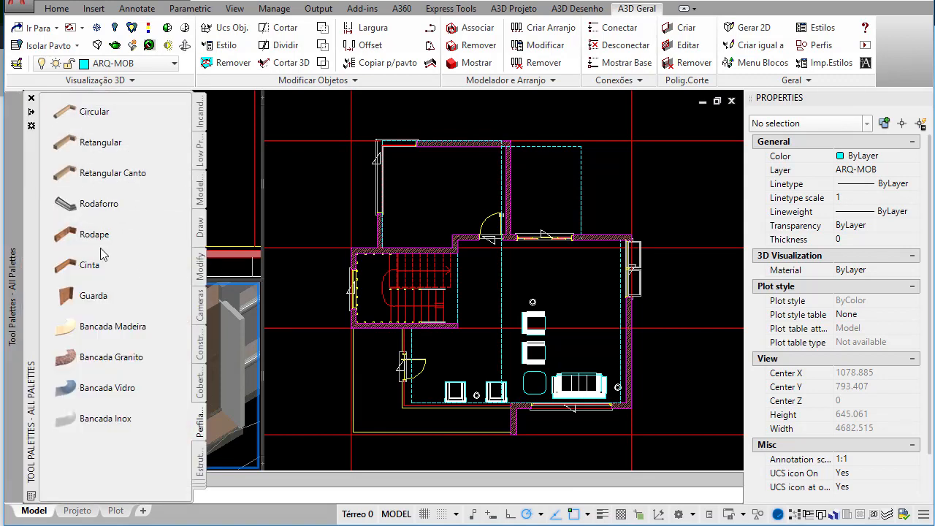
{"action": "left_click", "coordinate": [103, 144]}
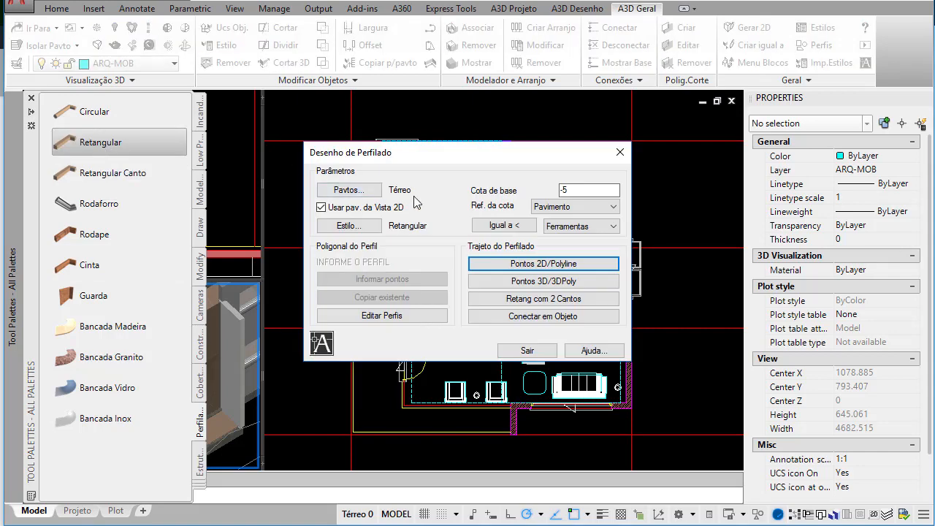
{"action": "left_click", "coordinate": [364, 228]}
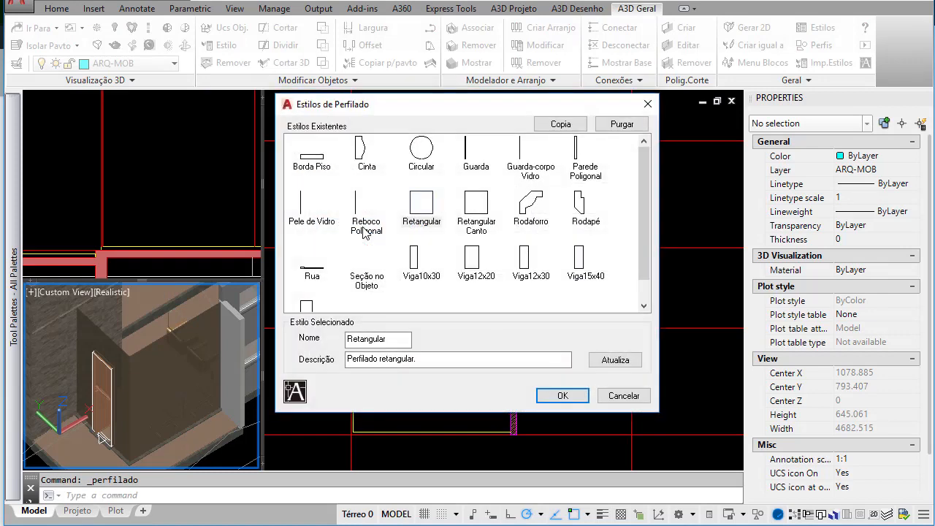
{"action": "left_click", "coordinate": [560, 125]}
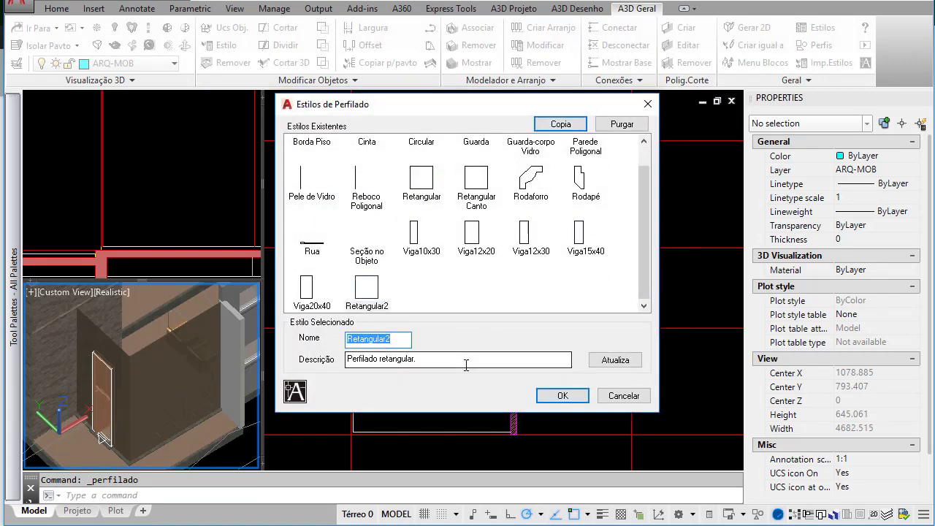
{"action": "type", "text": "Montante Horizonta"}
{"action": "left_click", "coordinate": [615, 359]}
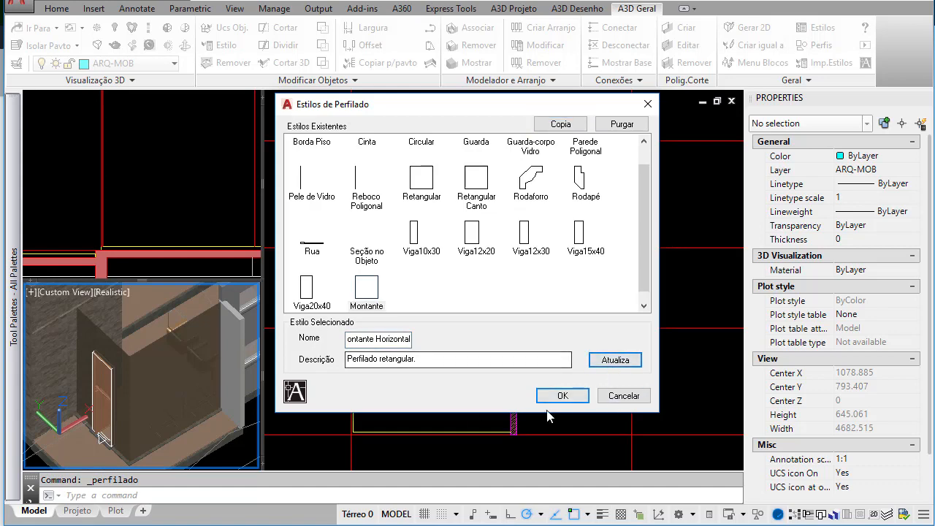
{"action": "left_click", "coordinate": [564, 396]}
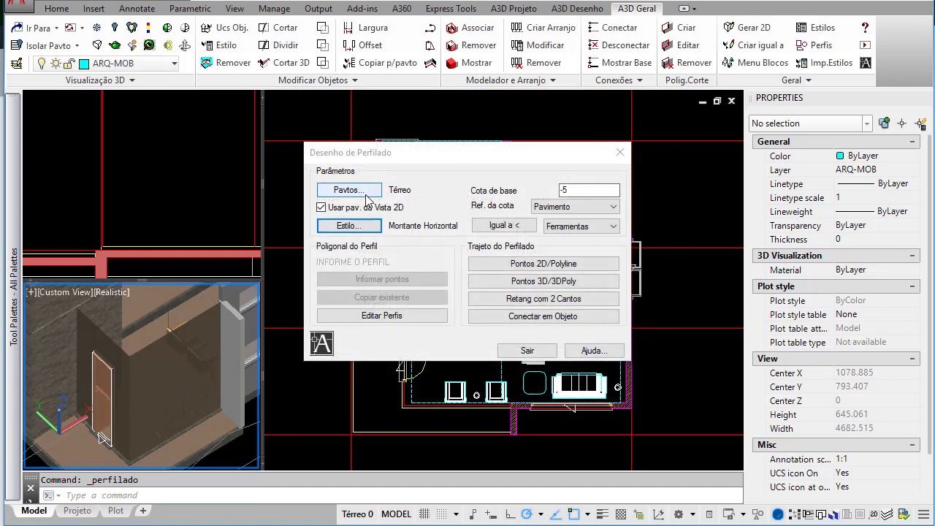
Step: Set the profile's base elevation to 0 and generate its path by connecting it to the glass wall
{"action": "left_click", "coordinate": [573, 191]}
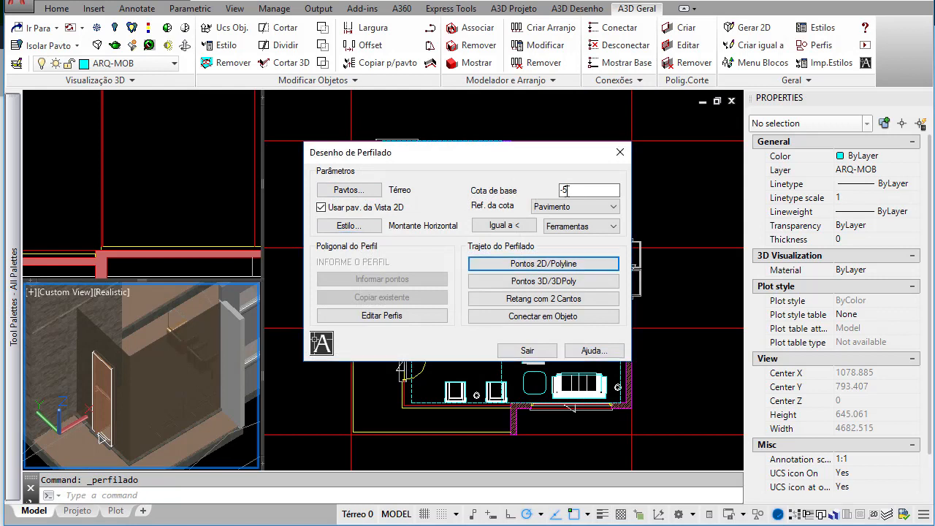
{"action": "left_click", "coordinate": [563, 318]}
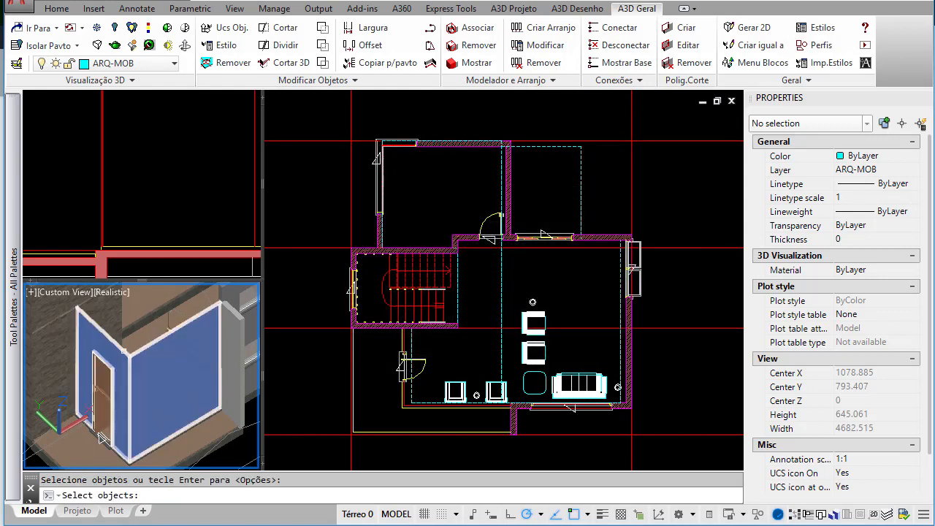
{"action": "left_click", "coordinate": [102, 437]}
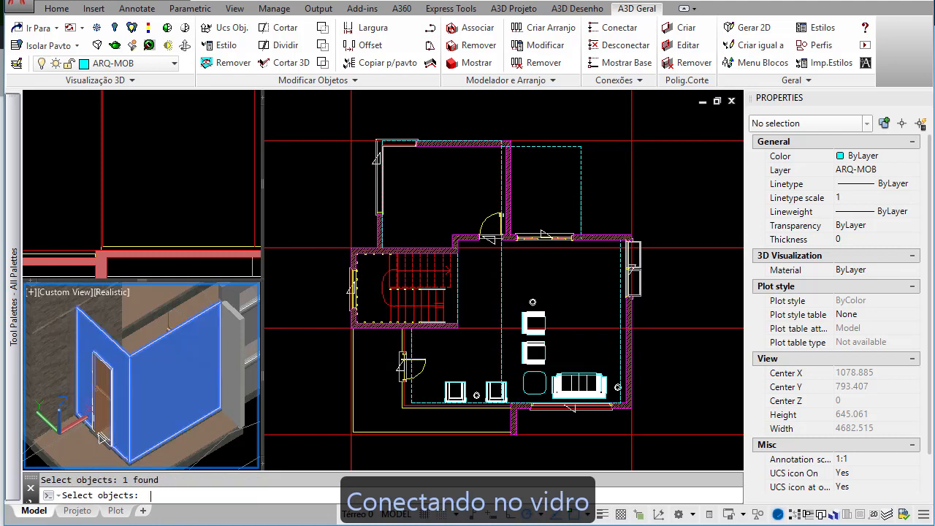
{"action": "key", "text": "Return"}
{"action": "left_click", "coordinate": [107, 251]}
{"action": "scroll", "coordinate": [102, 250], "scroll_direction": "up", "scroll_amount": 2}
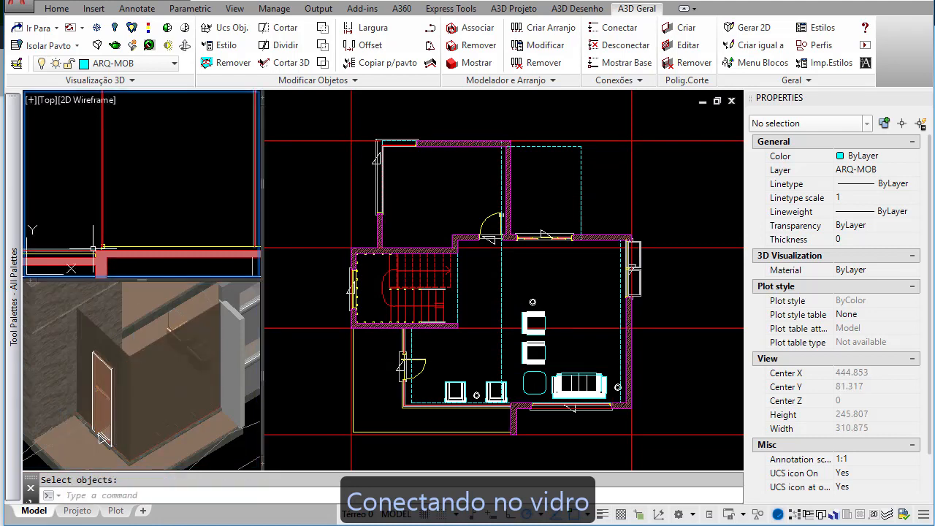
{"action": "scroll", "coordinate": [95, 251], "scroll_direction": "up", "scroll_amount": 4}
{"action": "scroll", "coordinate": [109, 243], "scroll_direction": "up", "scroll_amount": 4}
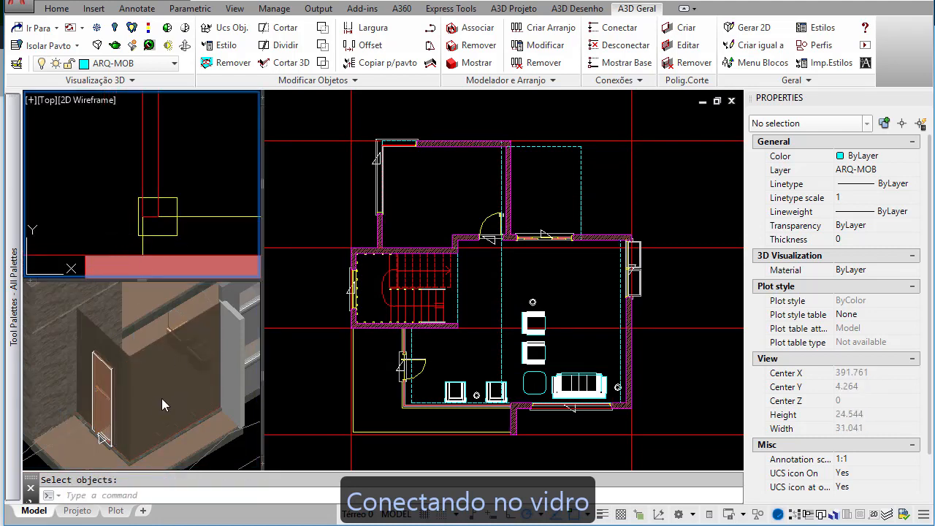
Step: Assign the ALUM ESCOVADO material to the horizontal mullion at the base of the glass wall
{"action": "left_click", "coordinate": [147, 413]}
{"action": "middle_click_drag", "start_coordinate": [189, 385], "coordinate": [90, 367], "text": "shift"}
{"action": "scroll", "coordinate": [202, 314], "scroll_direction": "up", "scroll_amount": 2}
{"action": "scroll", "coordinate": [223, 351], "scroll_direction": "up", "scroll_amount": 5}
{"action": "left_click", "coordinate": [173, 355]}
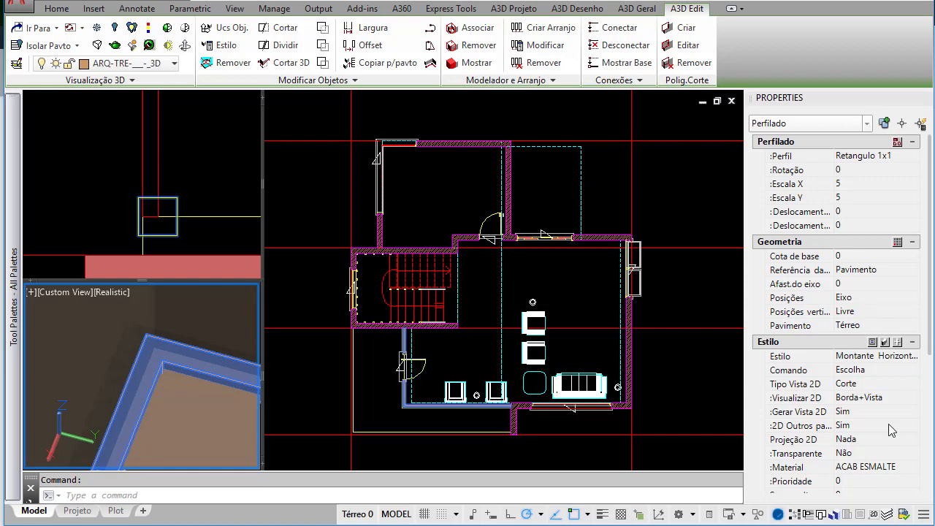
{"action": "left_click", "coordinate": [906, 467]}
{"action": "left_click", "coordinate": [913, 467]}
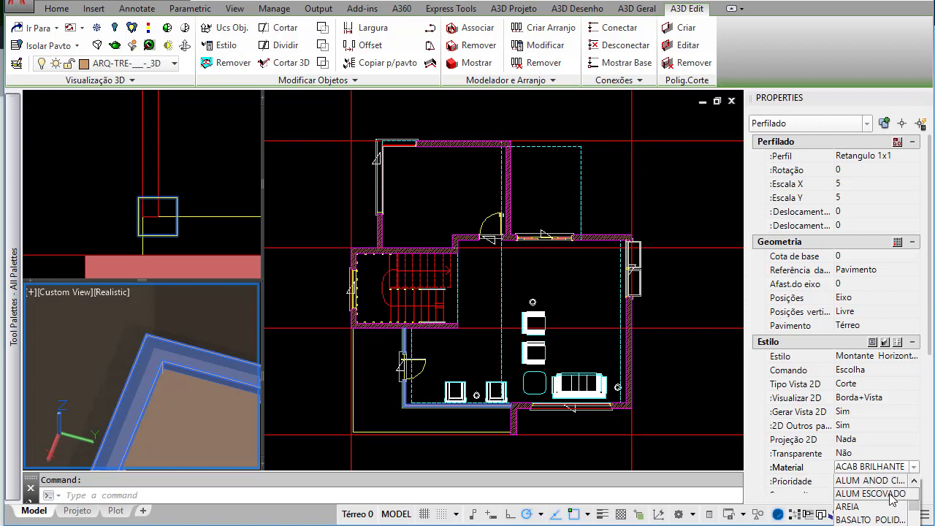
{"action": "left_click", "coordinate": [899, 494]}
{"action": "left_click", "coordinate": [87, 214]}
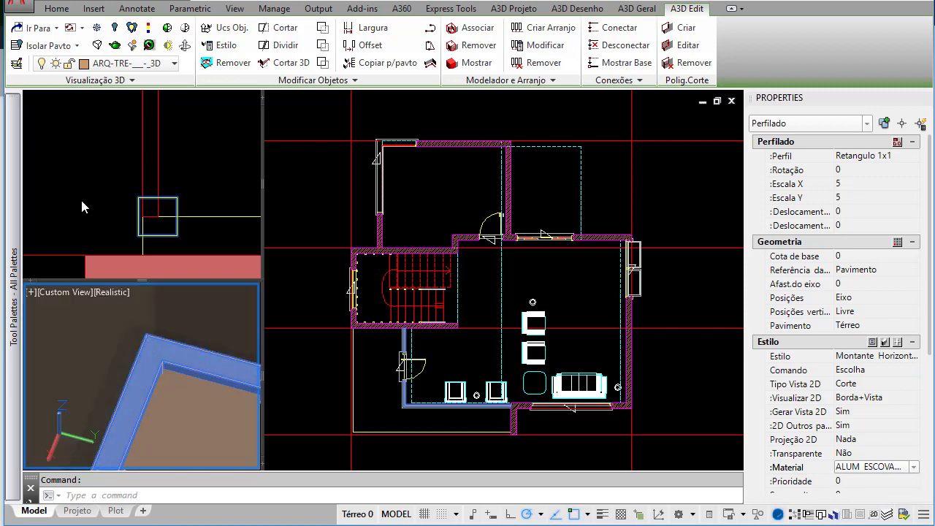
{"action": "key", "text": "Escape"}
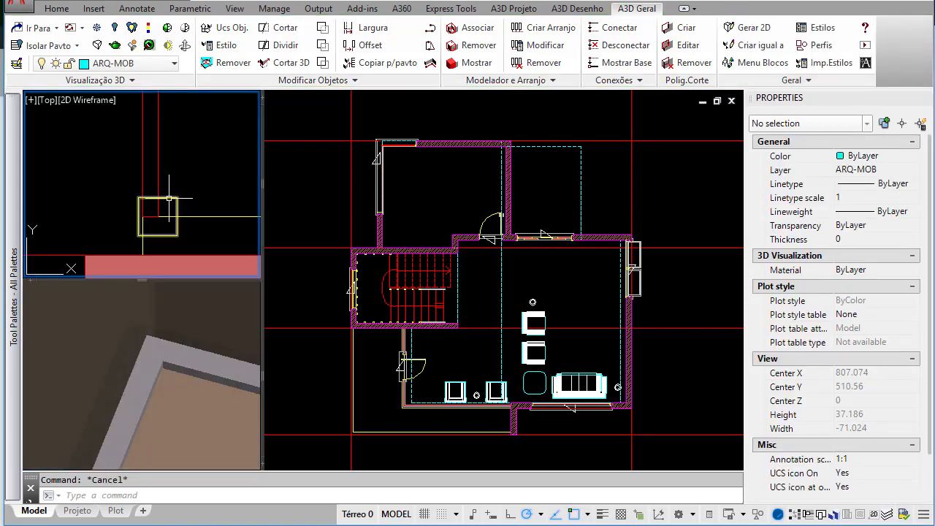
Step: Set the mullion's Escala Y to 3 from its outline in the section drawing
{"action": "left_click", "coordinate": [166, 198]}
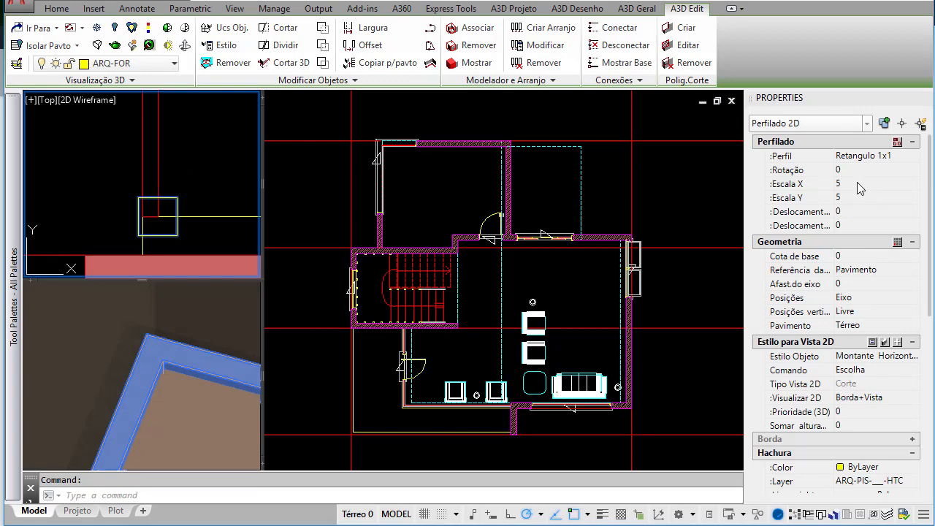
{"action": "left_click", "coordinate": [859, 184]}
{"action": "left_click", "coordinate": [859, 198]}
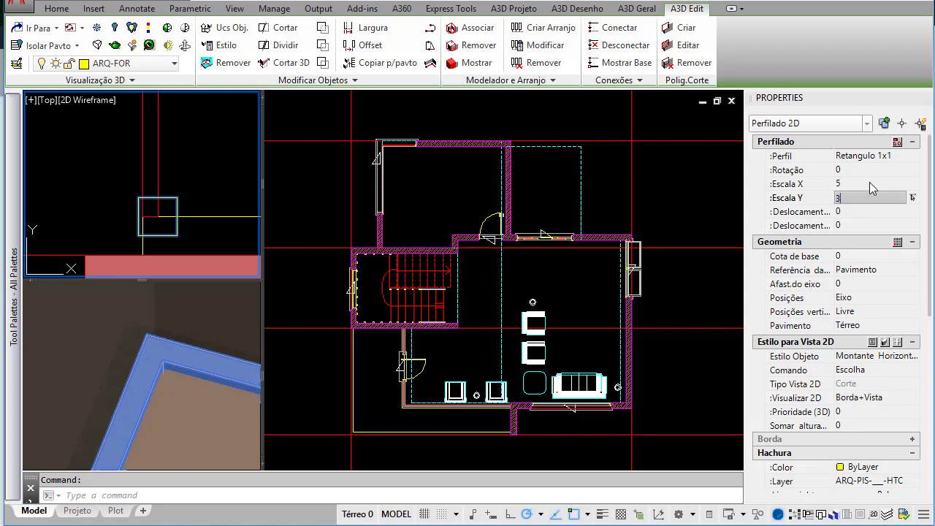
{"action": "type", "text": "3"}
{"action": "left_click", "coordinate": [871, 185]}
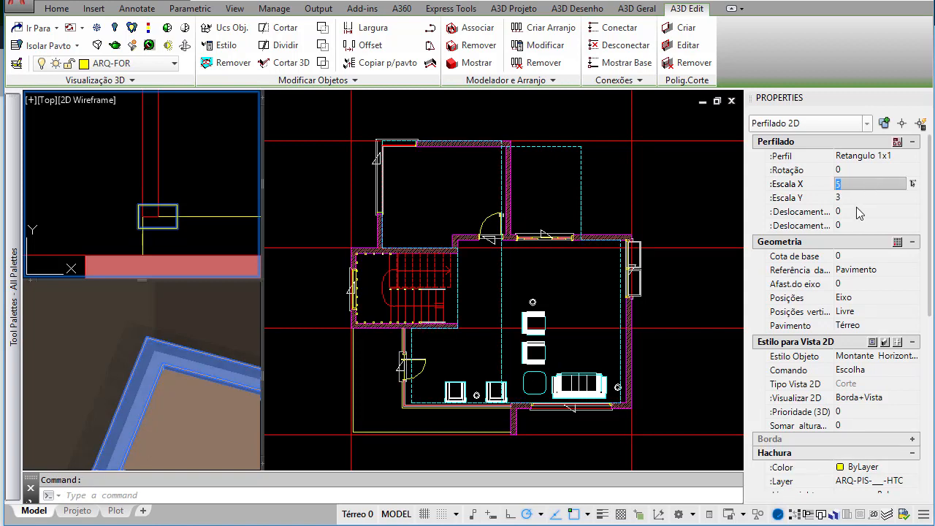
Step: Switch the mullion's profile to Retangulo 1x1 canto and set its horizontal offset to -5
{"action": "left_click", "coordinate": [909, 161]}
{"action": "left_click", "coordinate": [914, 159]}
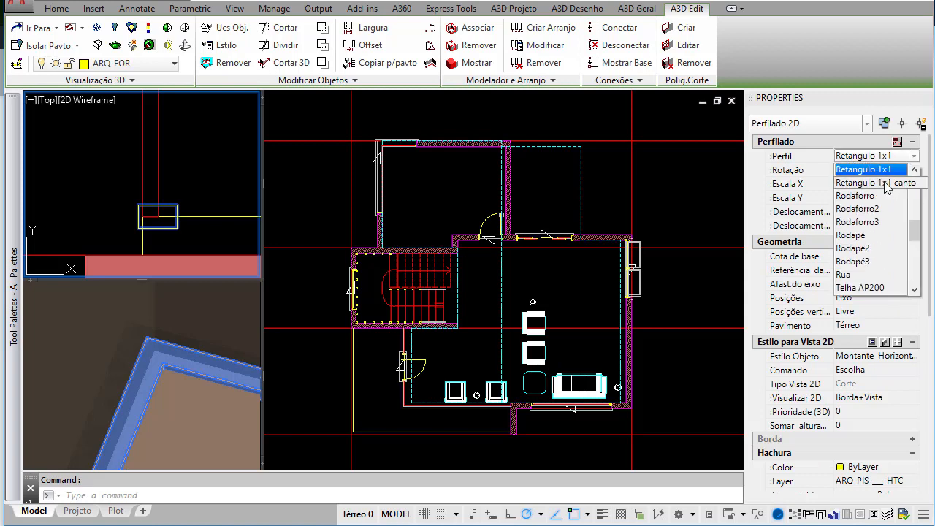
{"action": "left_click", "coordinate": [884, 182]}
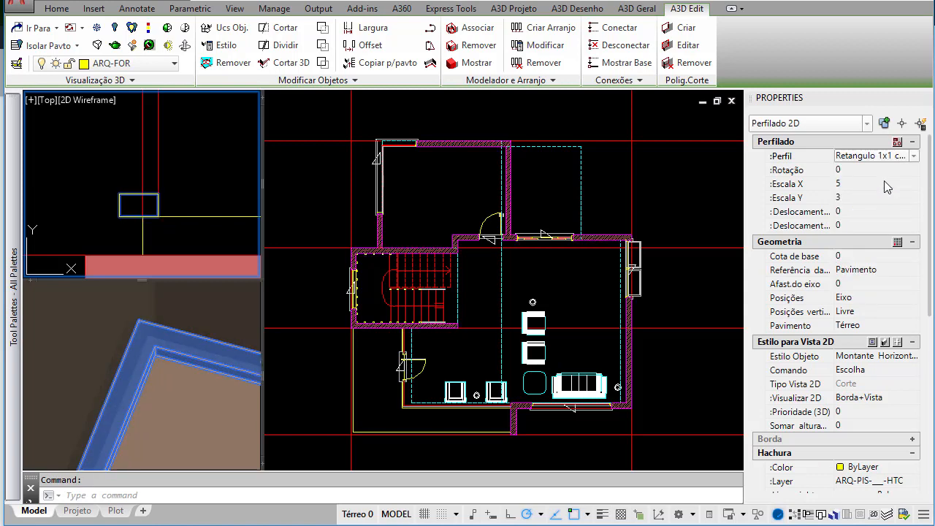
{"action": "left_click", "coordinate": [857, 211]}
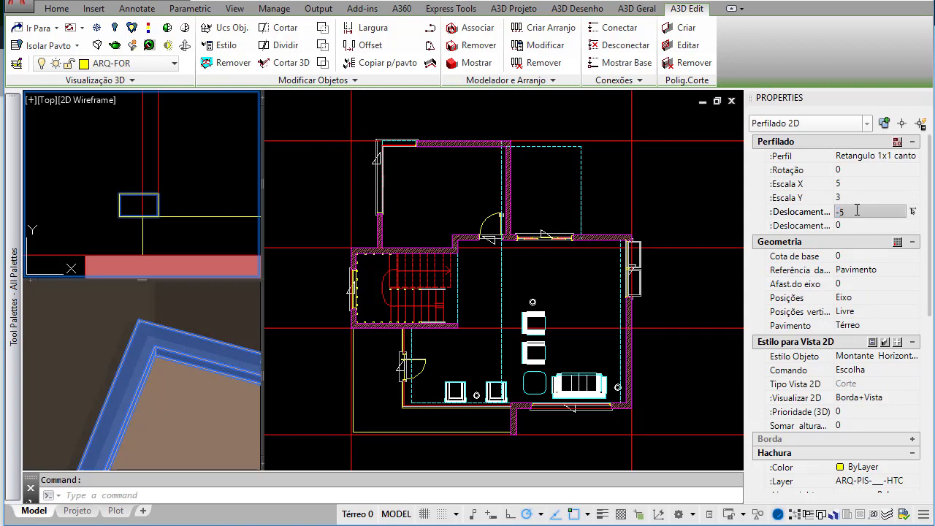
{"action": "type", "text": "-5"}
{"action": "key", "text": "Tab"}
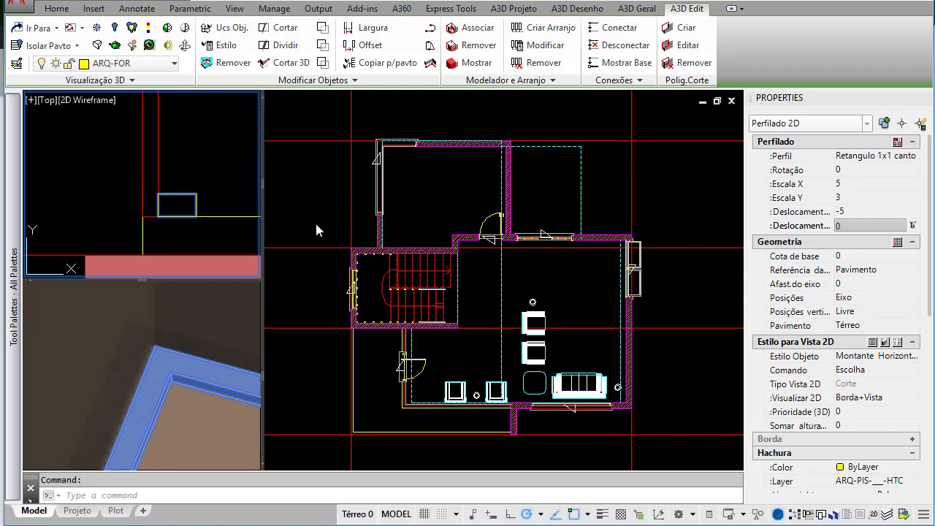
Step: Set the mullion's elevation reference to Objeto base
{"action": "left_click", "coordinate": [906, 272]}
{"action": "left_click", "coordinate": [906, 272]}
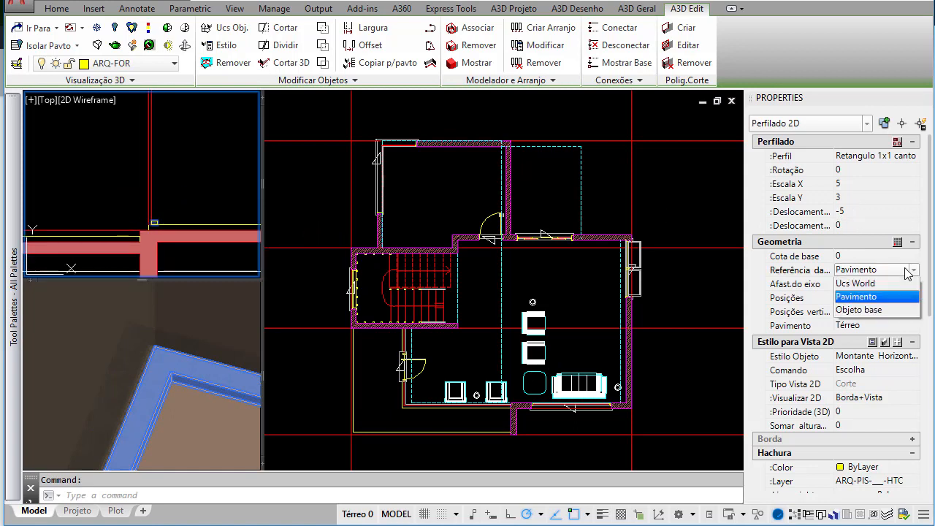
{"action": "left_click", "coordinate": [893, 313]}
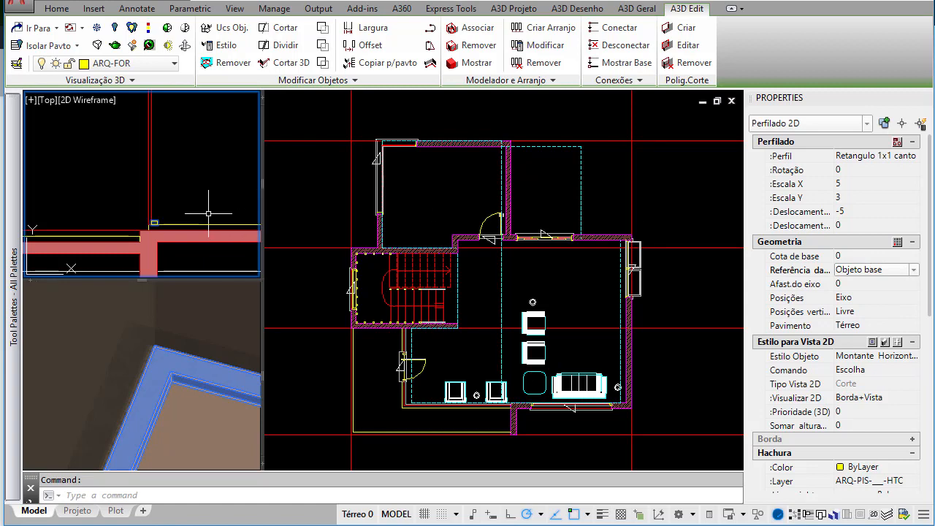
{"action": "key", "text": "Escape"}
Step: Copy the base horizontal mullion with Copiar e Conectar and connect the copy to the same glass wall
{"action": "middle_click_drag", "start_coordinate": [127, 163], "coordinate": [144, 187]}
{"action": "scroll", "coordinate": [102, 153], "scroll_direction": "up", "scroll_amount": 6}
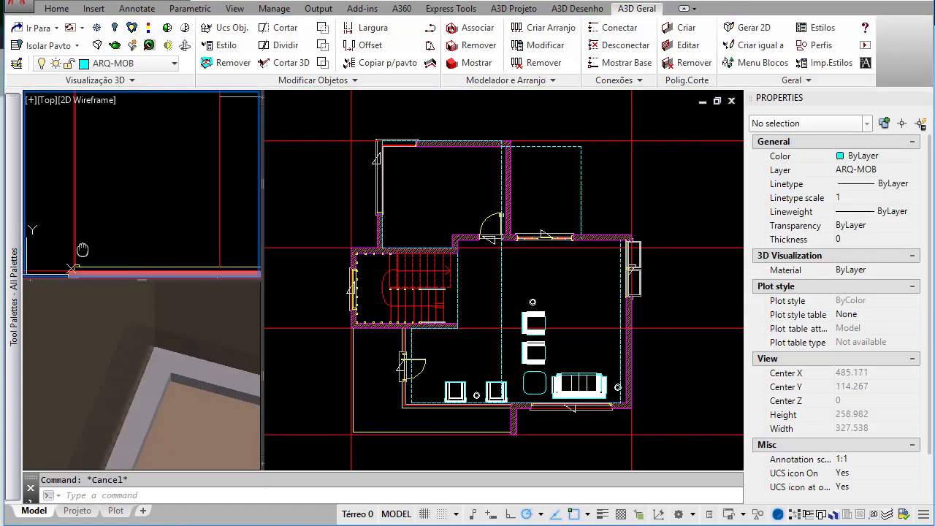
{"action": "left_click", "coordinate": [137, 236]}
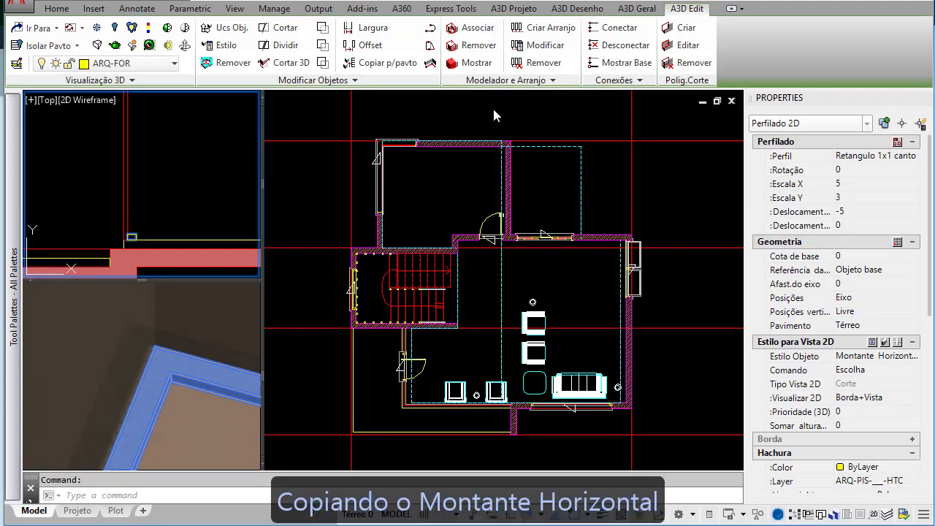
{"action": "left_click", "coordinate": [641, 80]}
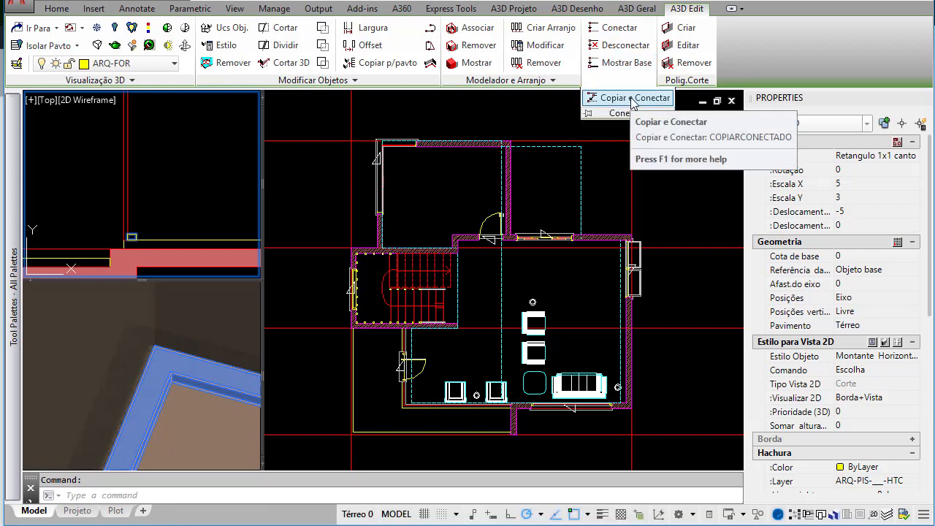
{"action": "left_click", "coordinate": [632, 101]}
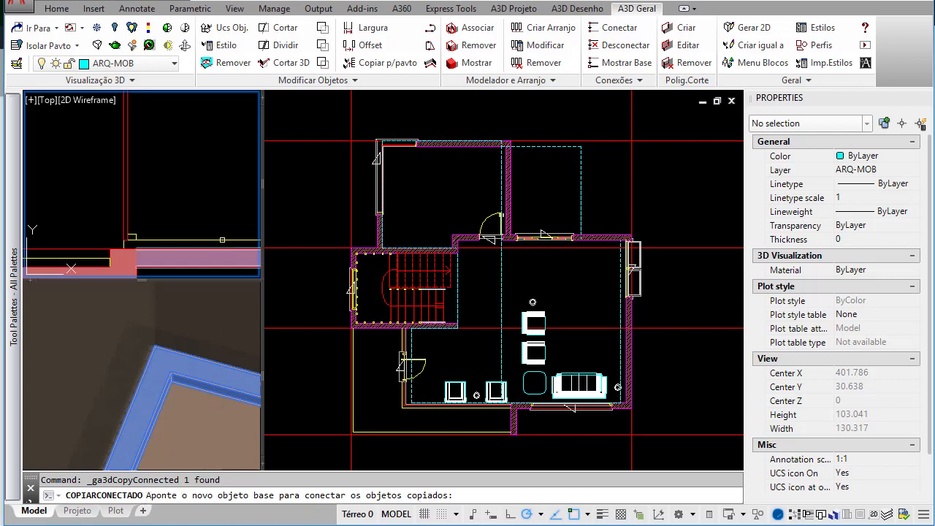
{"action": "left_click", "coordinate": [126, 180]}
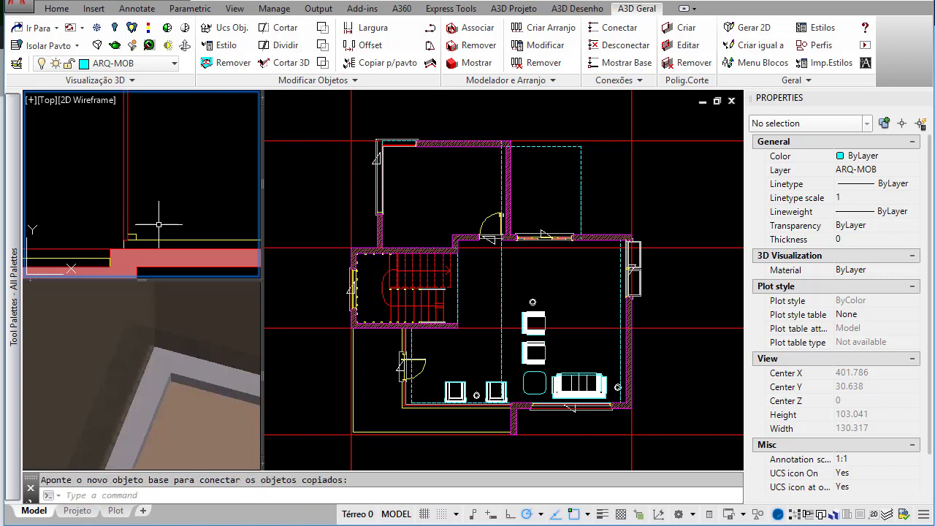
Step: Use selection cycling to inspect the overlapping mullions at the glass wall's corner in the 3D view
{"action": "left_click", "coordinate": [163, 369]}
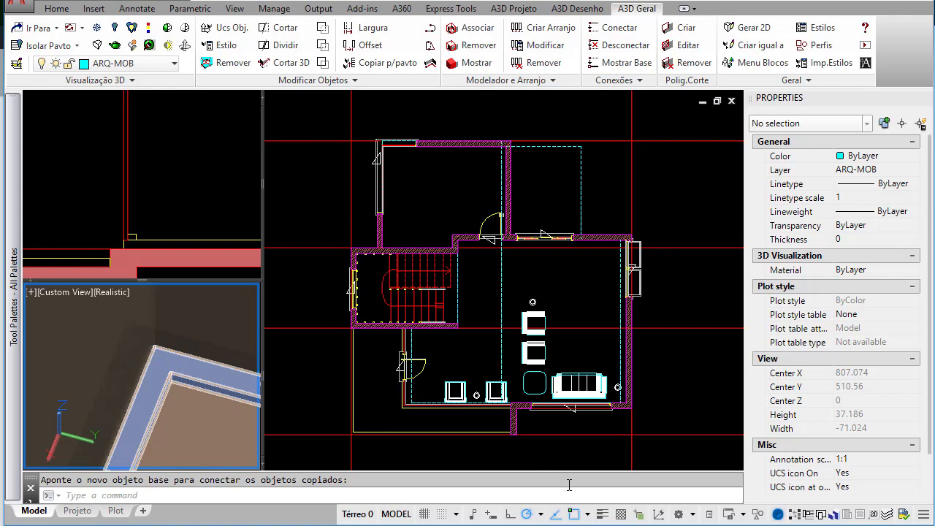
{"action": "left_click", "coordinate": [640, 516]}
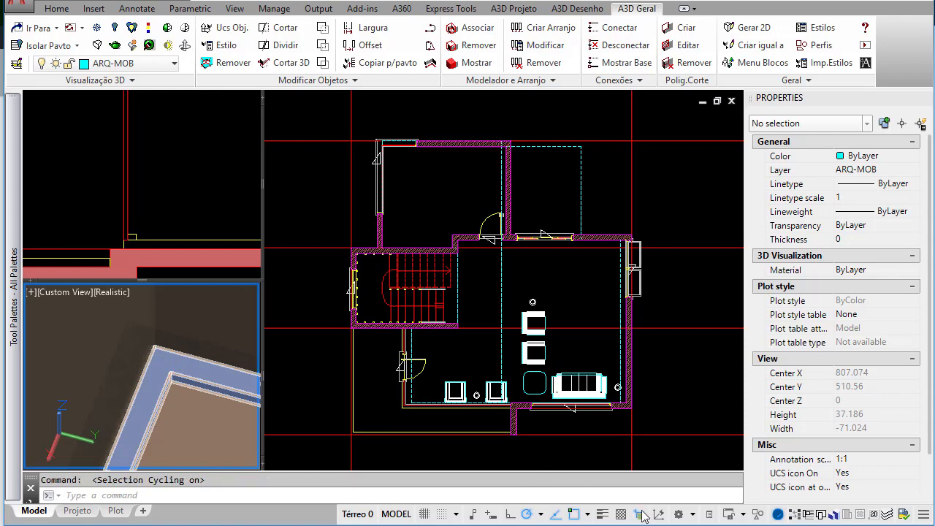
{"action": "left_click", "coordinate": [170, 375]}
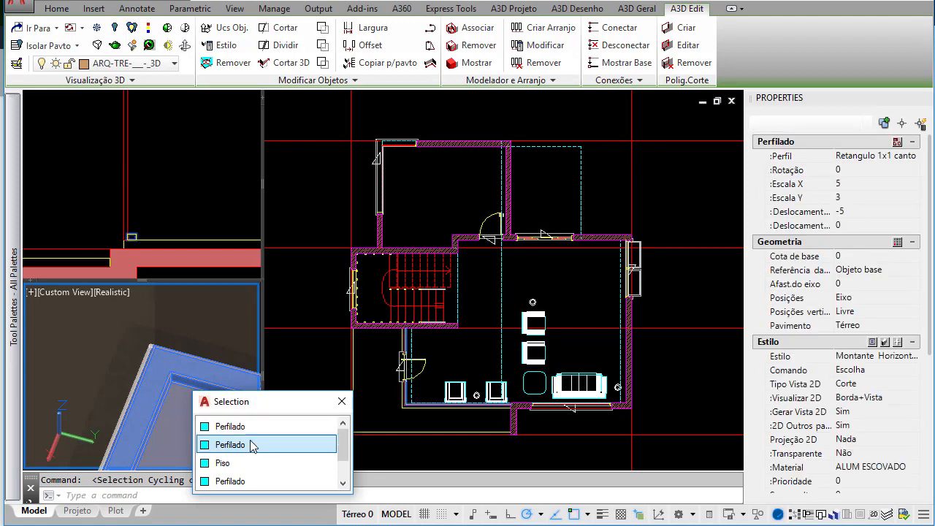
{"action": "left_click", "coordinate": [341, 401]}
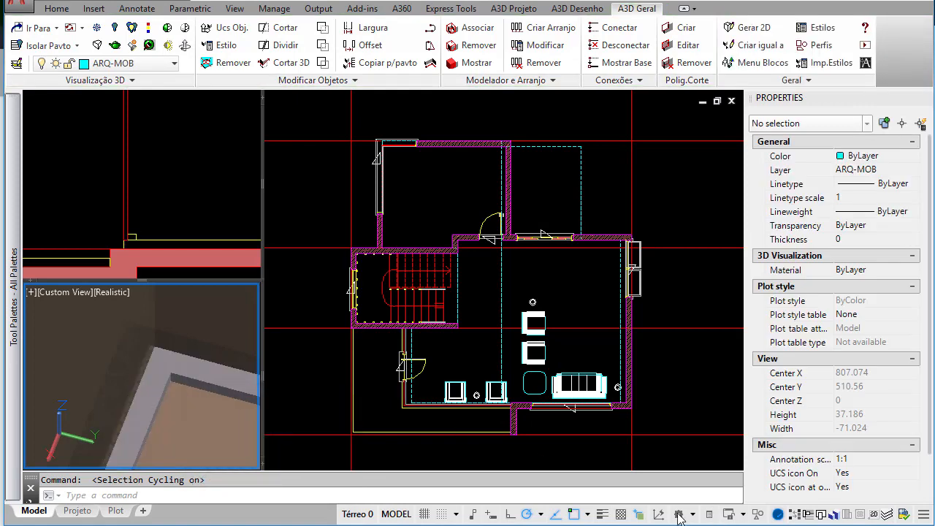
Step: Set the Cota de base of one of the overlapping mullions to 200 in the section drawing
{"action": "left_click", "coordinate": [127, 222]}
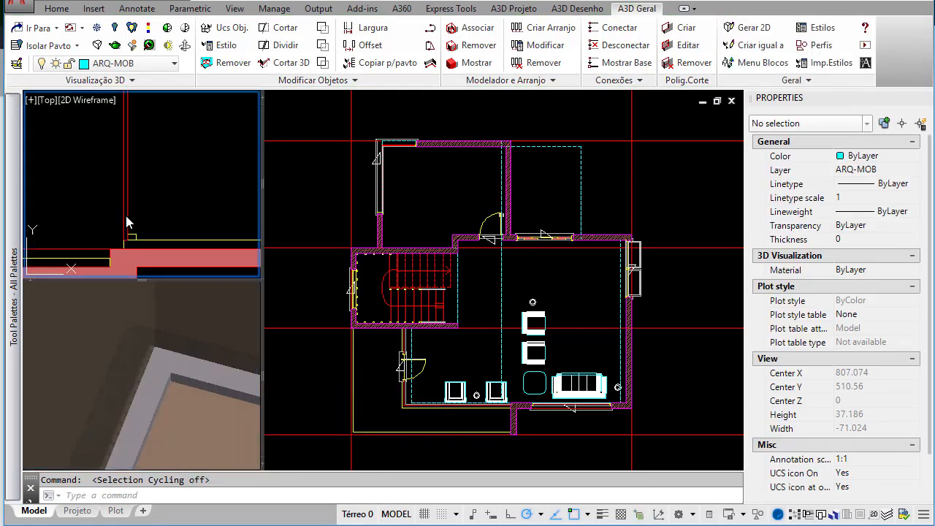
{"action": "left_click", "coordinate": [130, 235]}
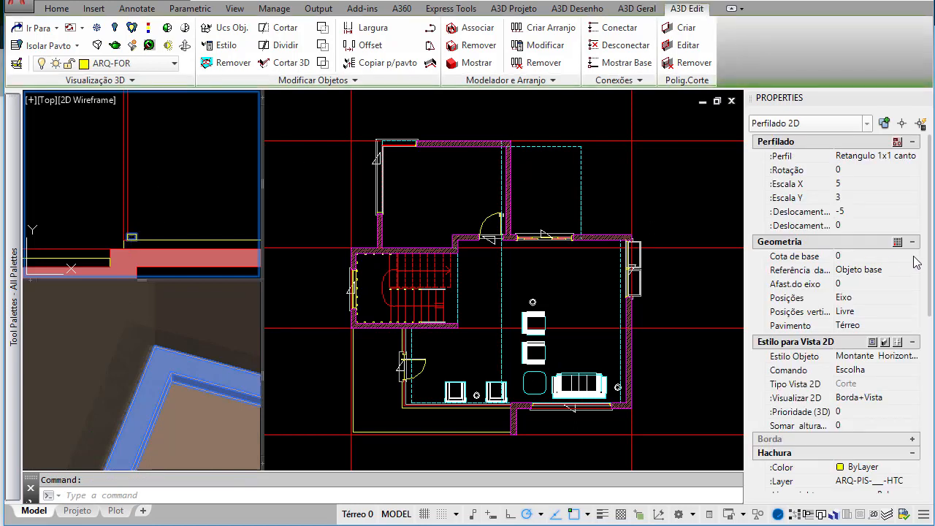
{"action": "left_click", "coordinate": [866, 255]}
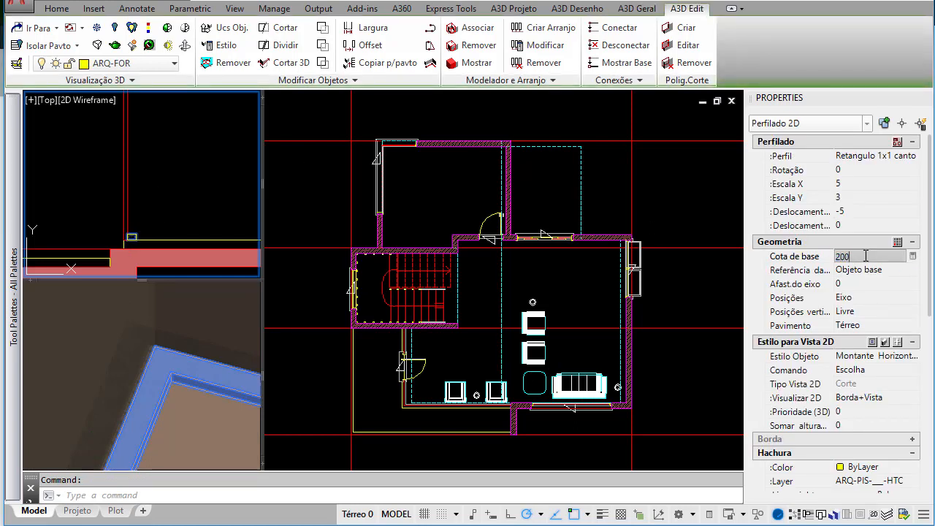
{"action": "type", "text": "200"}
{"action": "key", "text": "Tab"}
{"action": "left_click", "coordinate": [130, 198]}
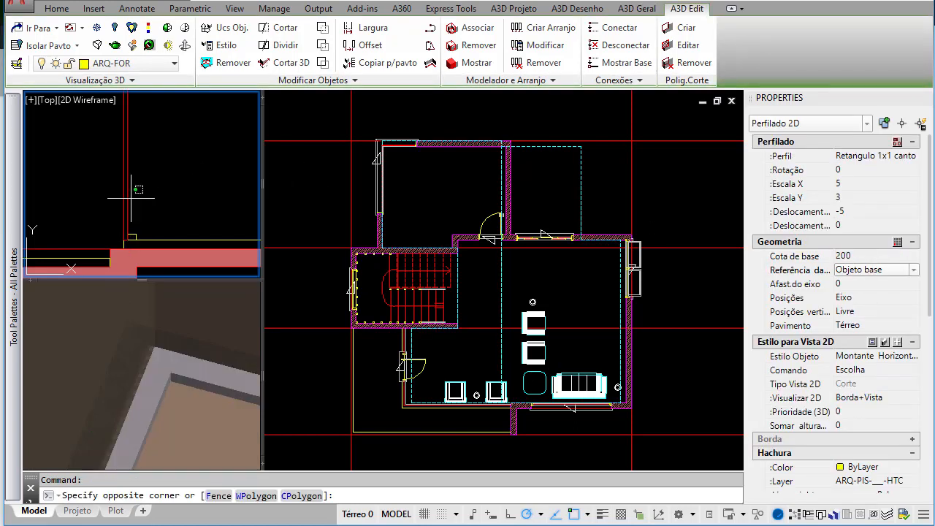
{"action": "scroll", "coordinate": [130, 238], "scroll_direction": "down", "scroll_amount": 3}
{"action": "scroll", "coordinate": [141, 187], "scroll_direction": "down", "scroll_amount": 3}
{"action": "middle_click_drag", "start_coordinate": [152, 154], "coordinate": [146, 180]}
{"action": "key", "text": "Escape"}
Step: Copy the mullion at height 200 with Copiar e Conectar and connect the copy to the glass wall
{"action": "scroll", "coordinate": [129, 182], "scroll_direction": "up", "scroll_amount": 10}
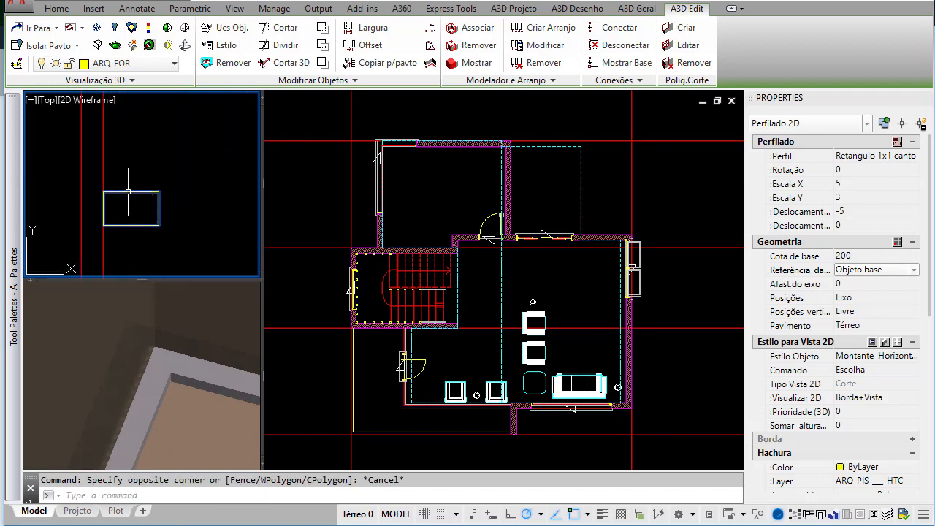
{"action": "left_click", "coordinate": [128, 192]}
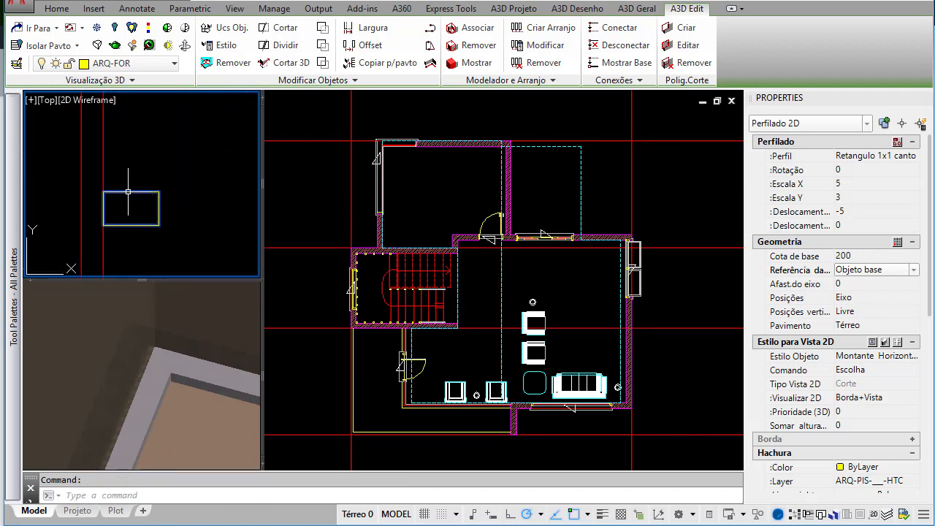
{"action": "left_click", "coordinate": [614, 80]}
{"action": "left_click", "coordinate": [622, 98]}
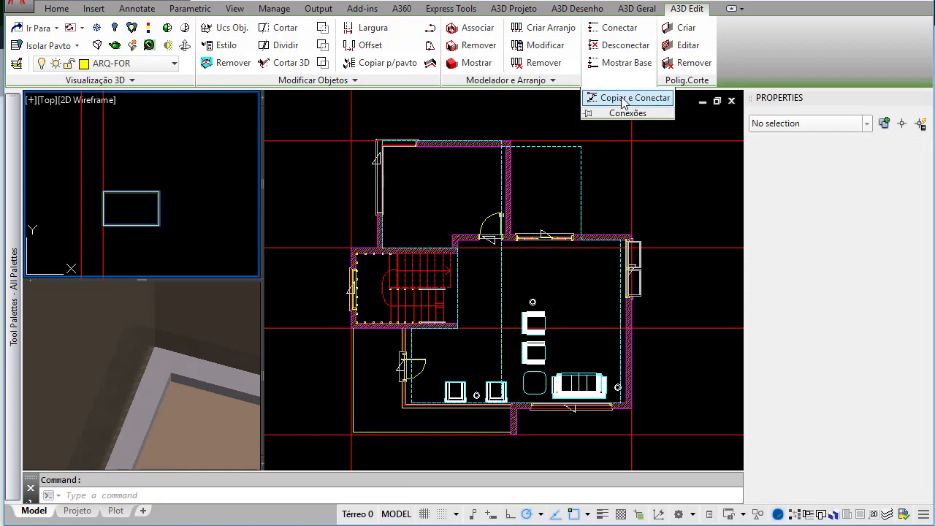
{"action": "key", "text": "Escape"}
Step: Raise one of the two mullions at height 200 by setting its Cota de base to 400
{"action": "scroll", "coordinate": [161, 181], "scroll_direction": "up", "scroll_amount": 4}
{"action": "left_click", "coordinate": [161, 193]}
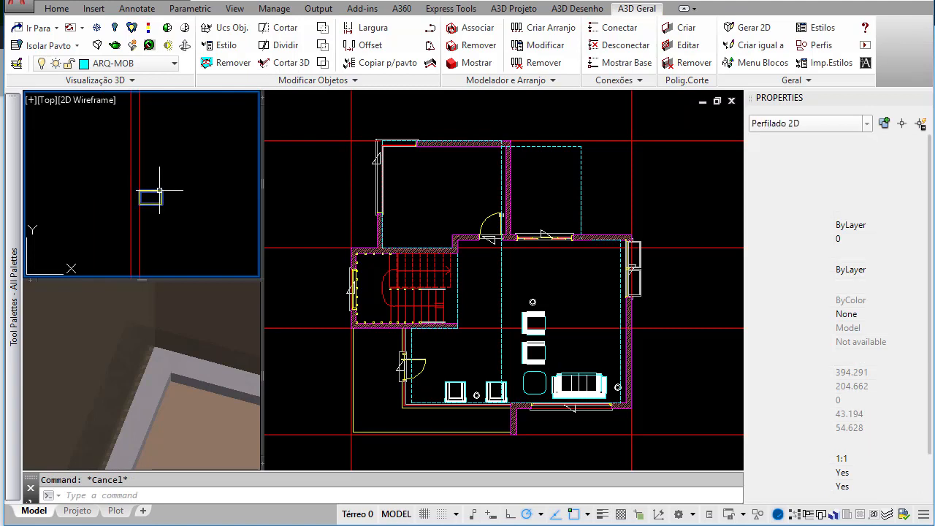
{"action": "left_click", "coordinate": [857, 255]}
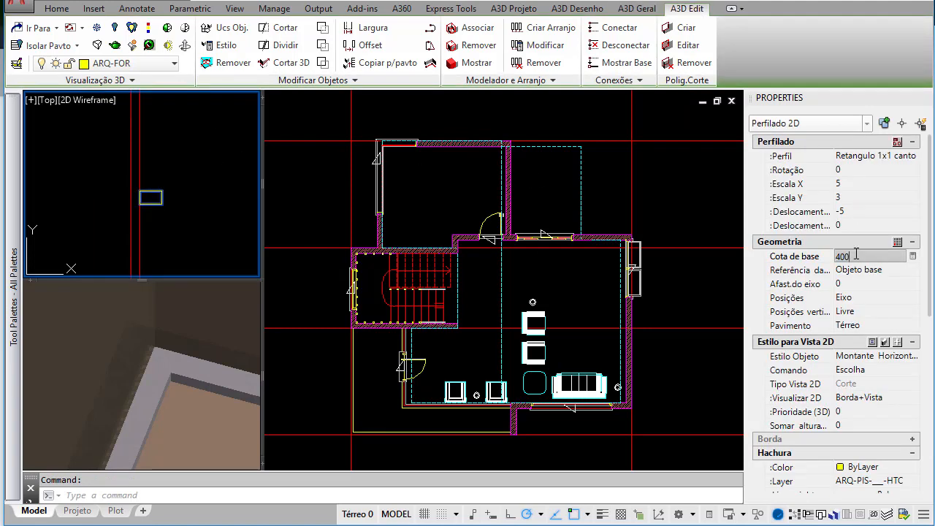
{"action": "type", "text": "400"}
{"action": "key", "text": "Return"}
{"action": "key", "text": "Escape"}
{"action": "scroll", "coordinate": [139, 203], "scroll_direction": "down", "scroll_amount": 6}
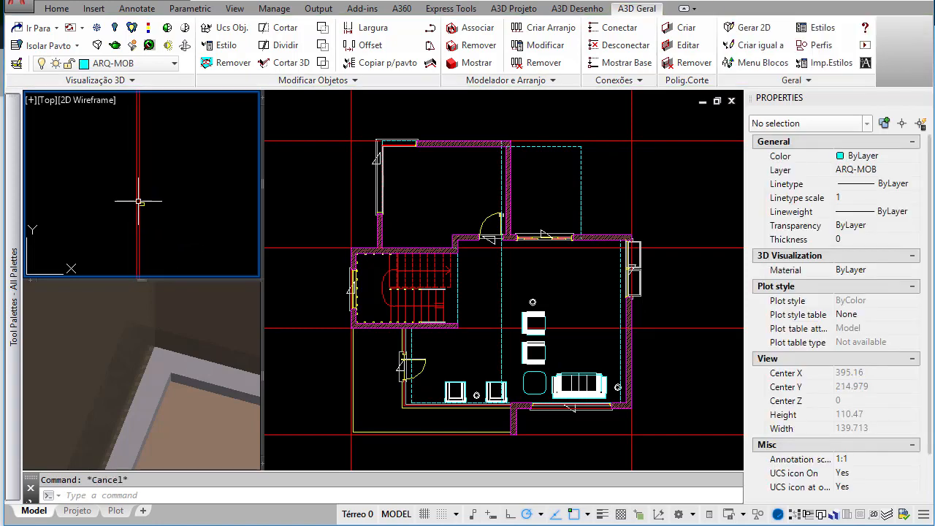
Step: Copy the mullion at height 400 with Copiar e Conectar and connect the copy to the glass wall
{"action": "scroll", "coordinate": [136, 198], "scroll_direction": "up", "scroll_amount": 5}
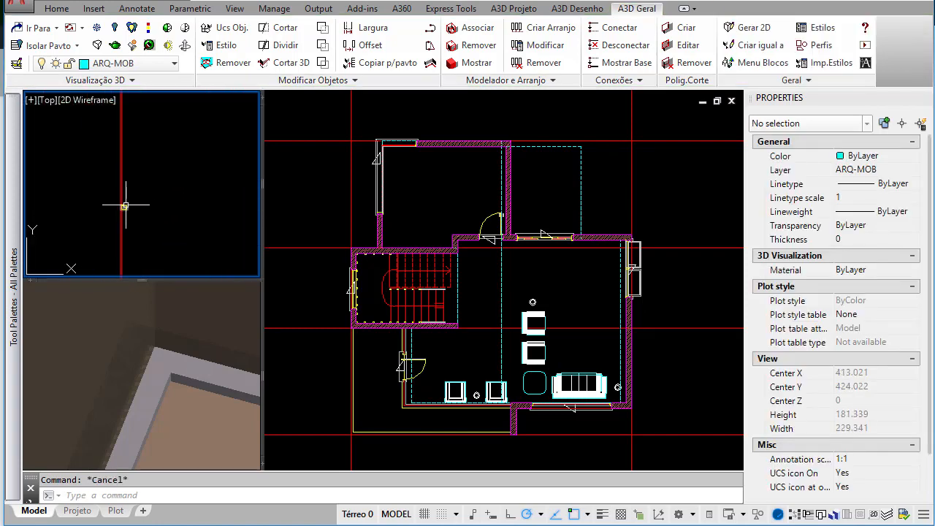
{"action": "left_click", "coordinate": [125, 205]}
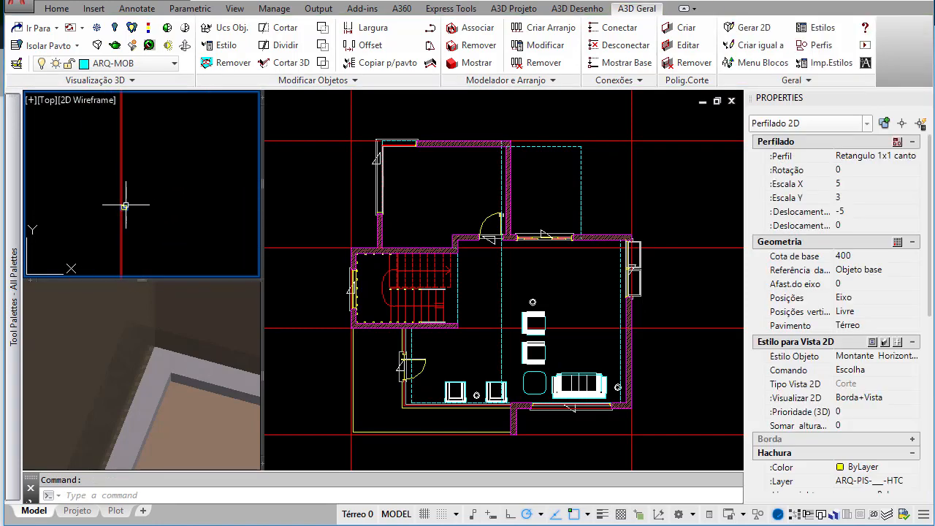
{"action": "left_click", "coordinate": [617, 80]}
{"action": "left_click", "coordinate": [633, 98]}
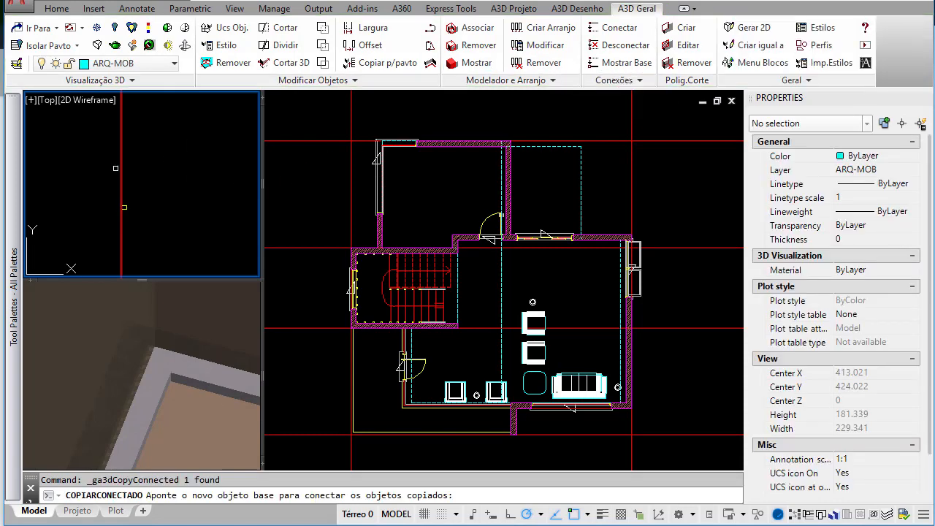
{"action": "left_click", "coordinate": [120, 167]}
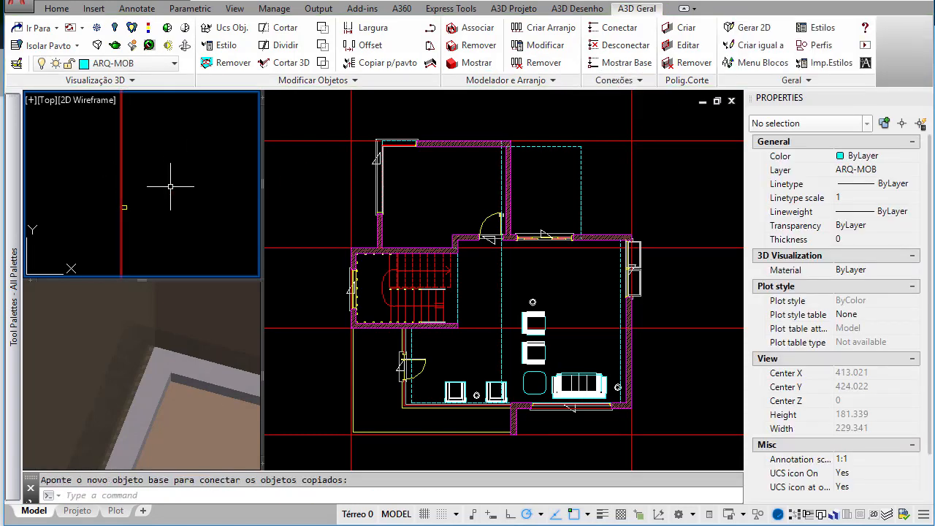
Step: Set the Cota de base of one of the two mullions at height 400 to 545
{"action": "left_click", "coordinate": [123, 205]}
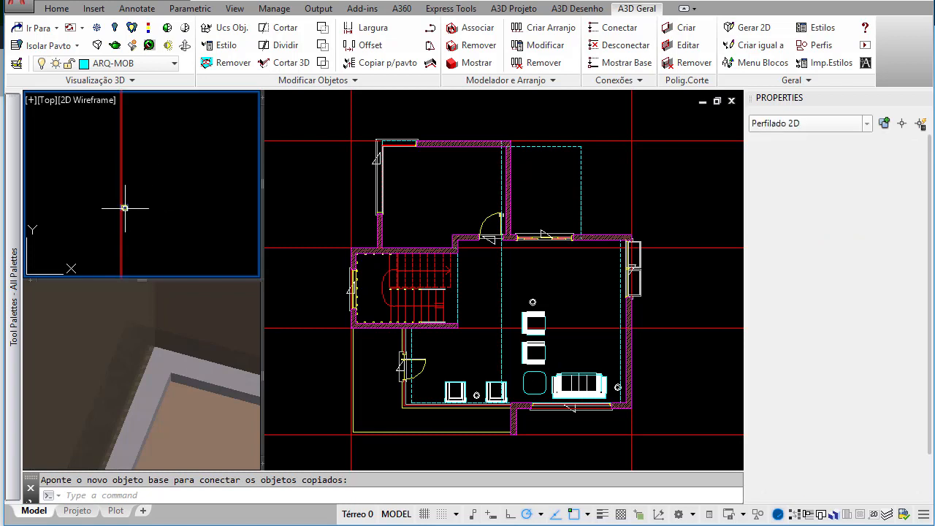
{"action": "left_click", "coordinate": [871, 254]}
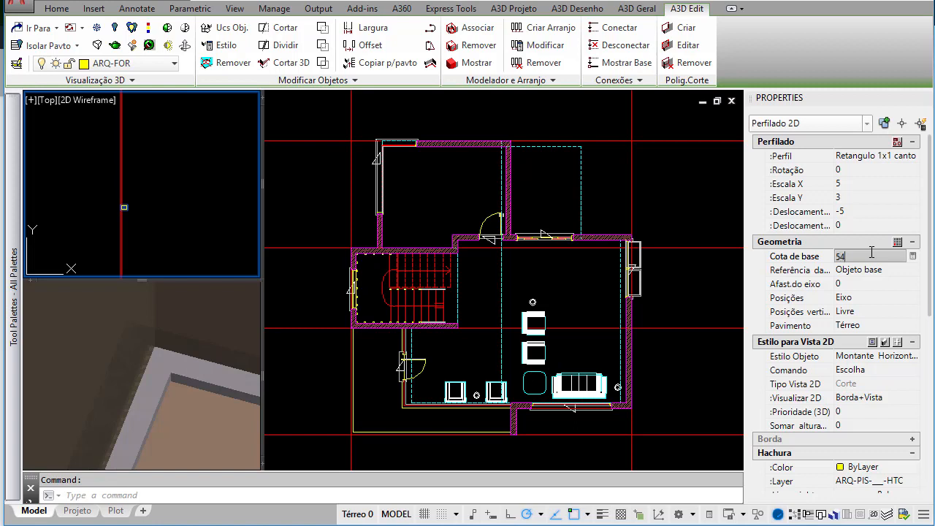
{"action": "key", "text": "Return"}
{"action": "scroll", "coordinate": [184, 223], "scroll_direction": "down", "scroll_amount": 4}
{"action": "key", "text": "Escape"}
Step: Set the top mullion's Cota de base to 542 so it sits directly beneath the slab
{"action": "scroll", "coordinate": [168, 189], "scroll_direction": "up", "scroll_amount": 5}
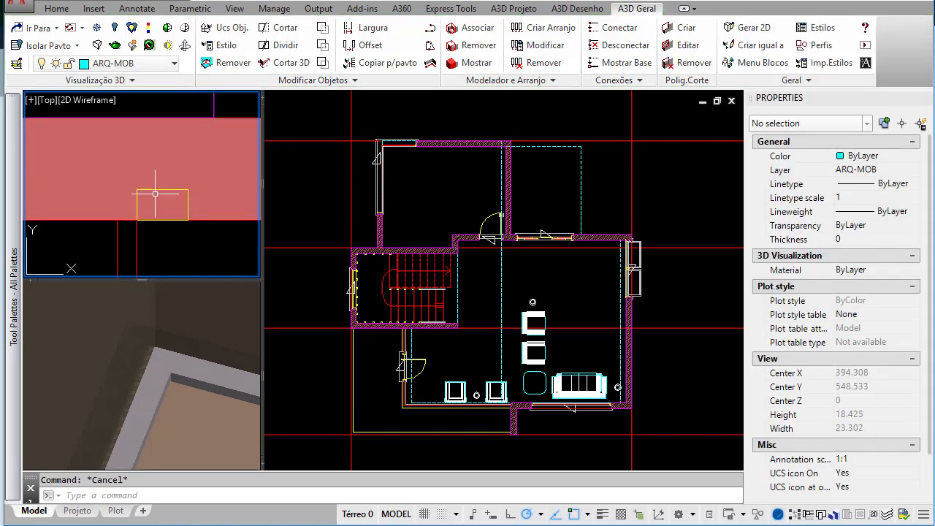
{"action": "left_click", "coordinate": [154, 189]}
{"action": "left_click", "coordinate": [868, 255]}
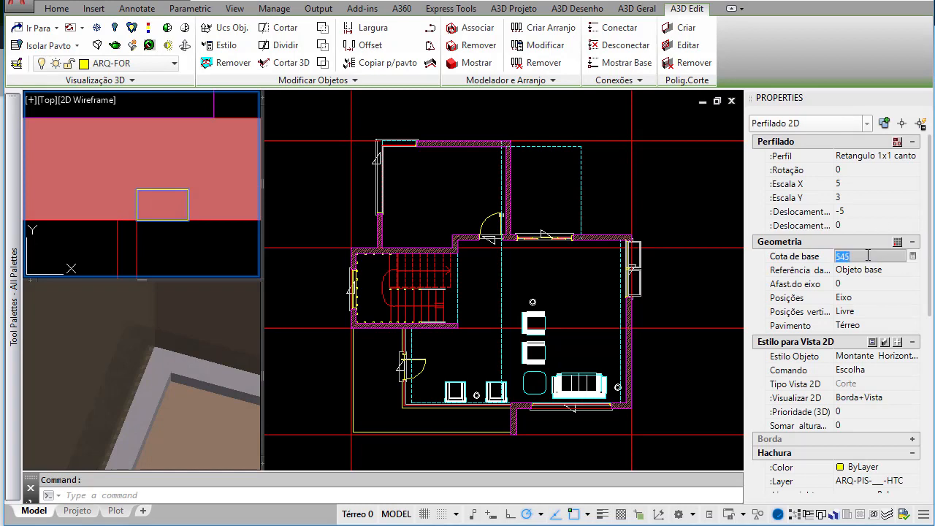
{"action": "type", "text": "542"}
{"action": "key", "text": "Return"}
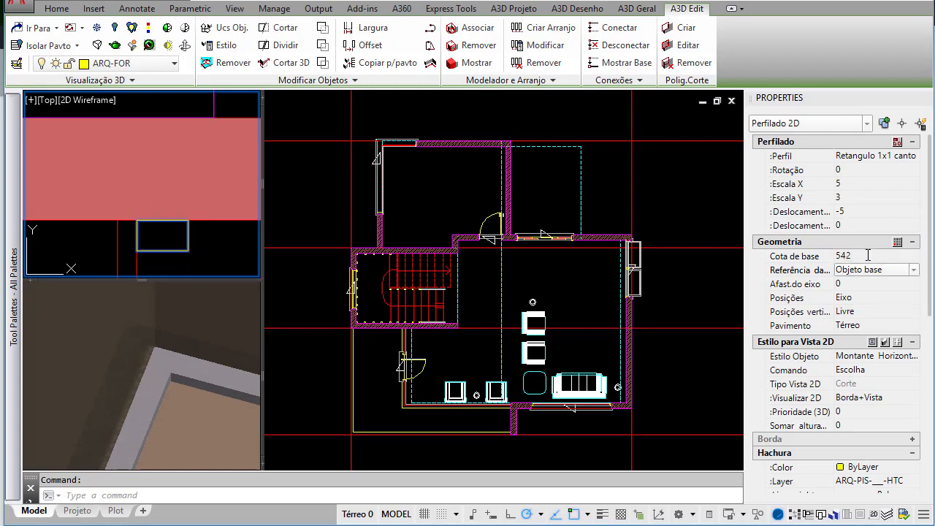
{"action": "key", "text": "Escape"}
{"action": "scroll", "coordinate": [128, 169], "scroll_direction": "up", "scroll_amount": 5}
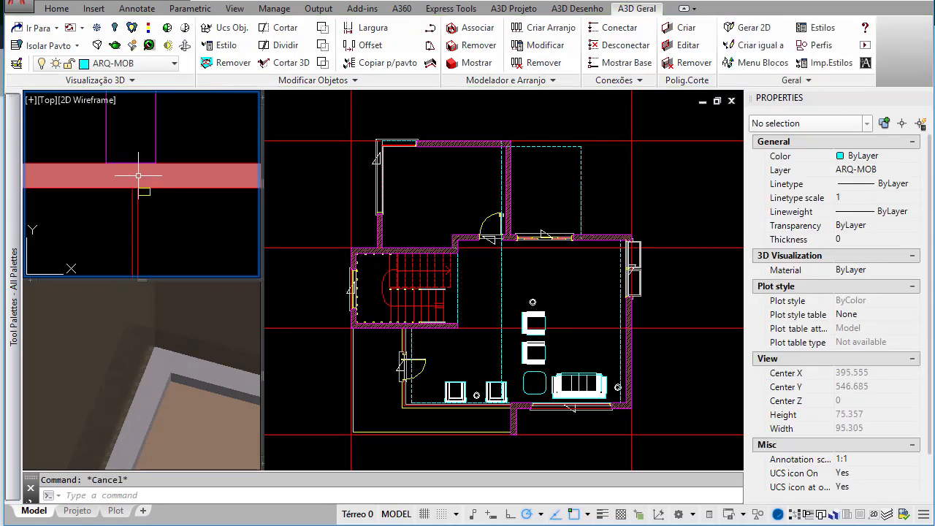
Step: Set the floor-level mullion's array to model the Retangulo 1x1 canto profile, scaled 3 by 5 and extruded 542 along Z
{"action": "left_click", "coordinate": [202, 368]}
{"action": "scroll", "coordinate": [180, 375], "scroll_direction": "down", "scroll_amount": 5}
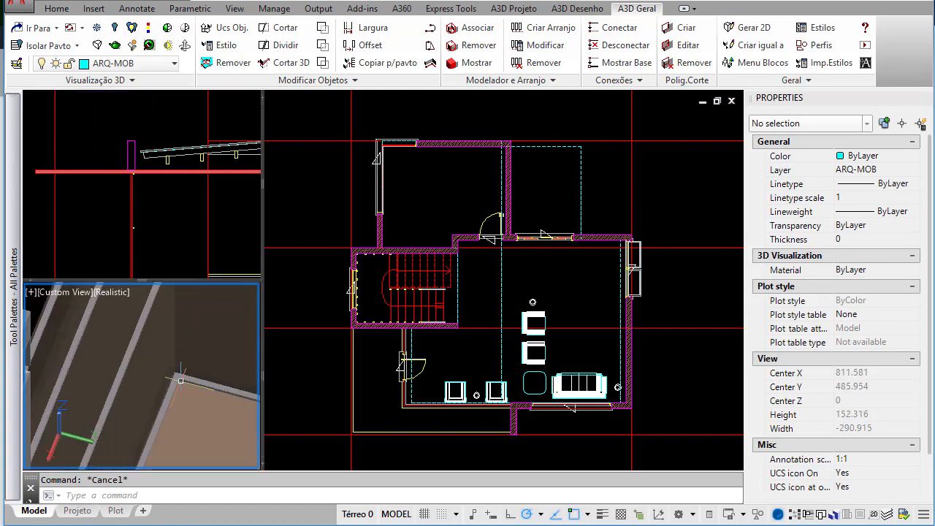
{"action": "scroll", "coordinate": [192, 348], "scroll_direction": "down", "scroll_amount": 1}
{"action": "middle_click_drag", "start_coordinate": [209, 344], "coordinate": [178, 361]}
{"action": "scroll", "coordinate": [128, 372], "scroll_direction": "up", "scroll_amount": 5}
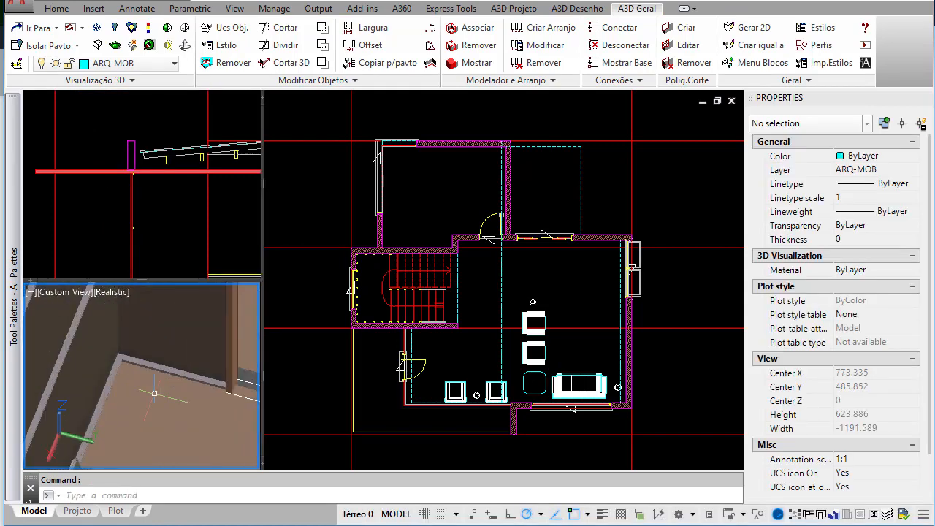
{"action": "left_click", "coordinate": [126, 358]}
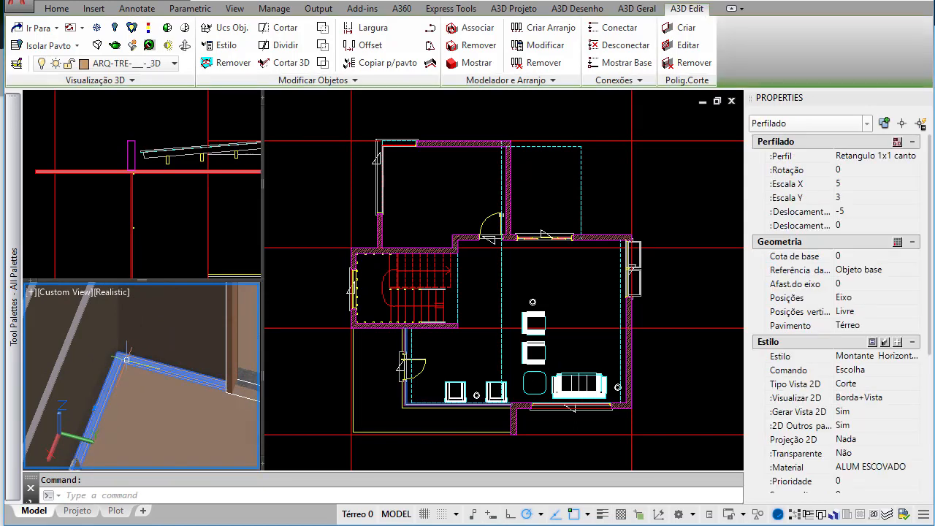
{"action": "scroll", "coordinate": [131, 357], "scroll_direction": "down", "scroll_amount": 5}
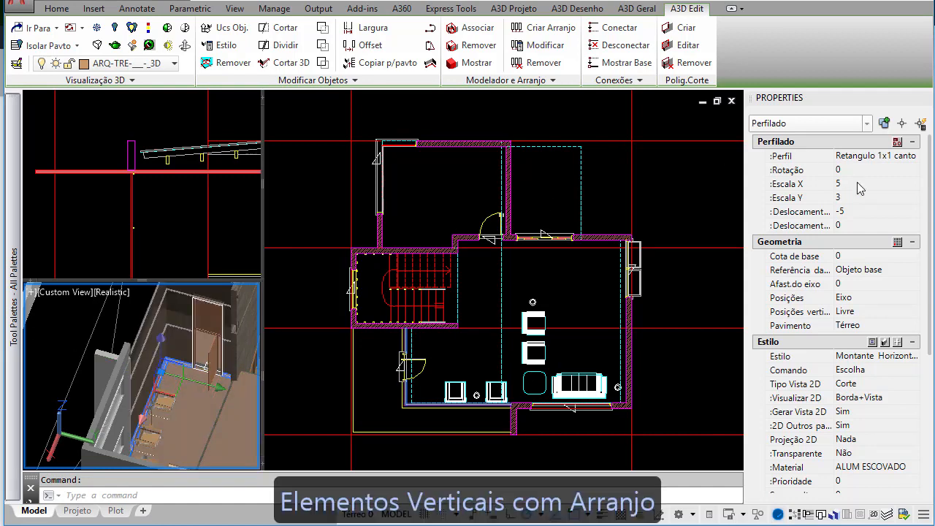
{"action": "left_click", "coordinate": [898, 242]}
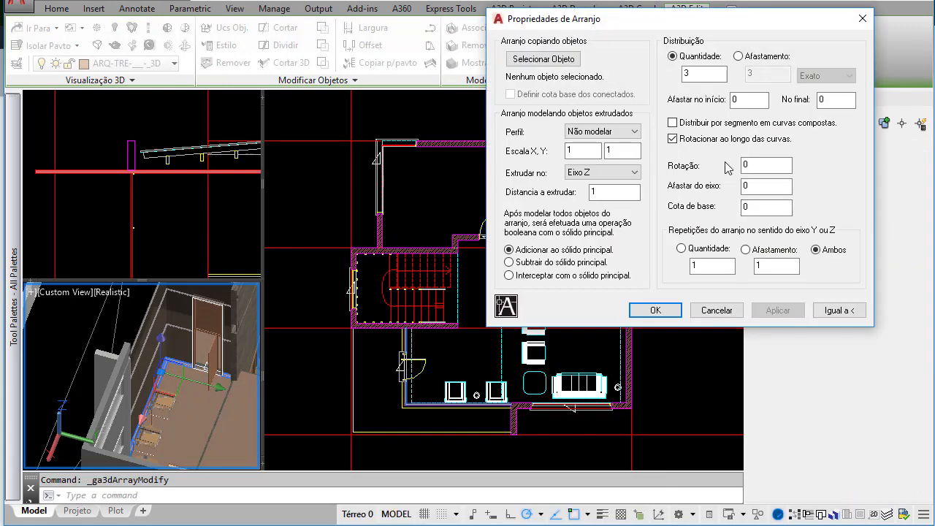
{"action": "left_click", "coordinate": [635, 132]}
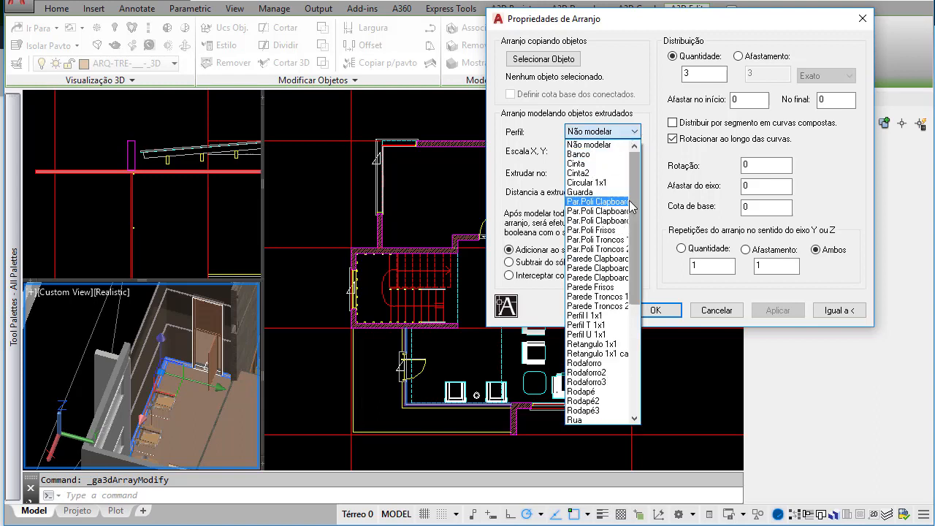
{"action": "left_click", "coordinate": [617, 354]}
{"action": "left_click", "coordinate": [593, 151]}
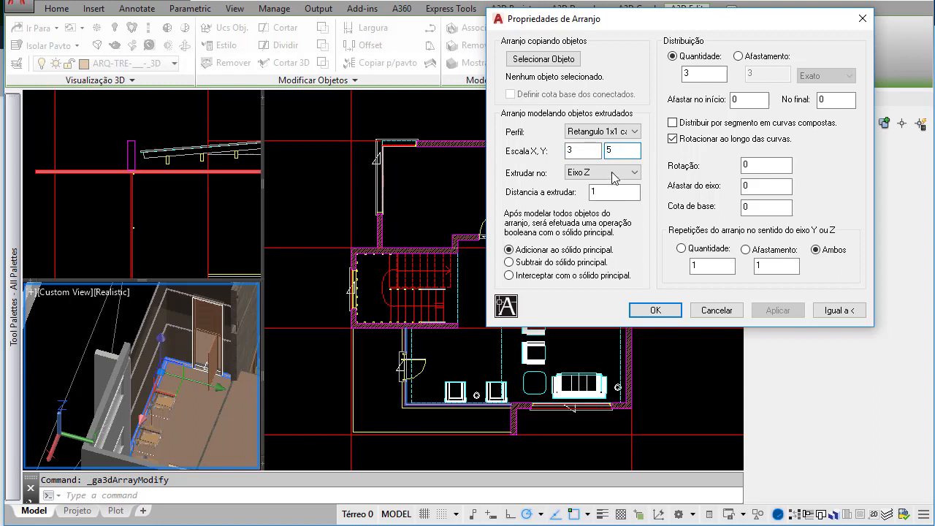
{"action": "left_click", "coordinate": [617, 193]}
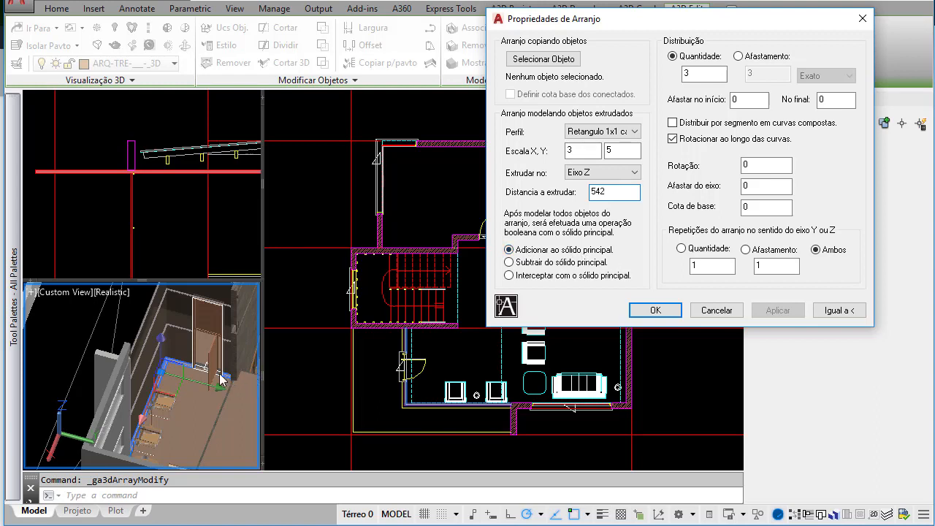
Step: Distribute the vertical mullions by an exact spacing of 100 and create the array
{"action": "left_click", "coordinate": [738, 56]}
{"action": "double_click", "coordinate": [776, 71]}
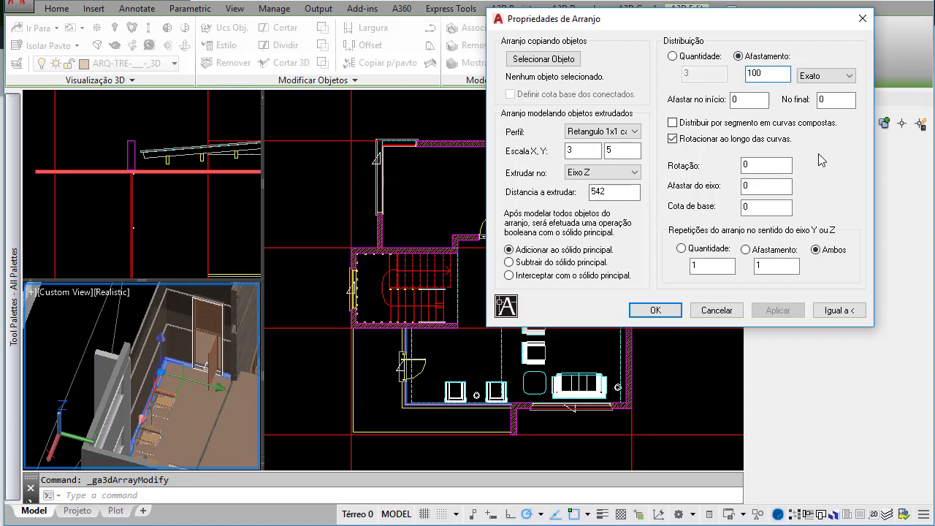
{"action": "left_click", "coordinate": [658, 310]}
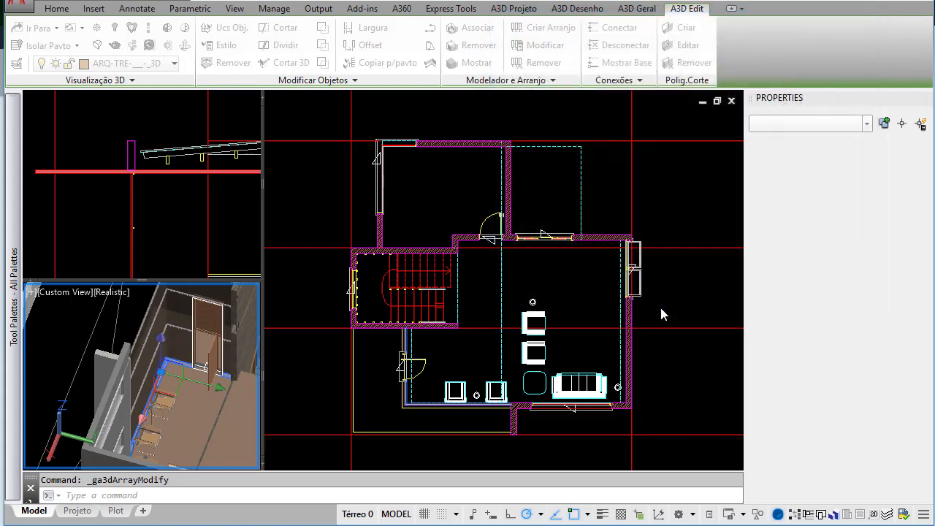
Step: Examine in plan where the vertical mullions fall along the glass wall, at its end, the door and the corner
{"action": "left_click", "coordinate": [427, 351]}
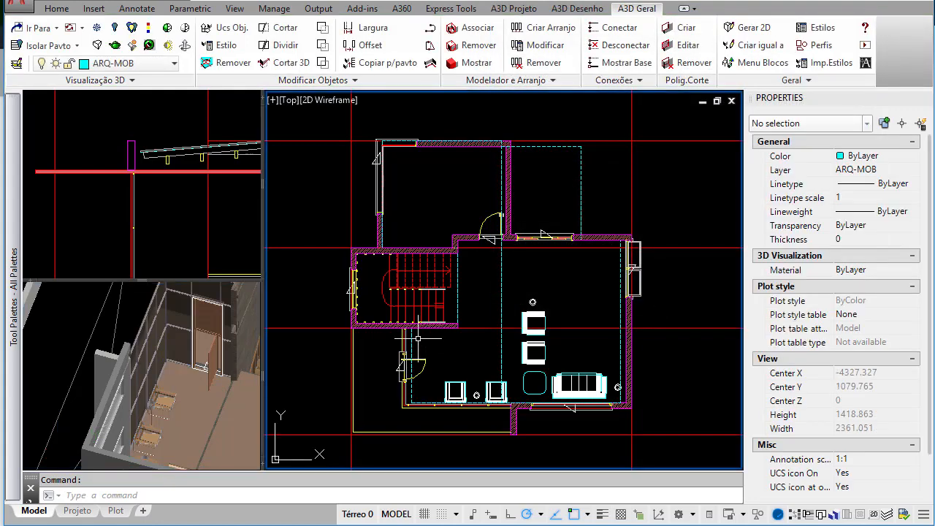
{"action": "scroll", "coordinate": [407, 338], "scroll_direction": "up", "scroll_amount": 4}
{"action": "scroll", "coordinate": [407, 337], "scroll_direction": "up", "scroll_amount": 12}
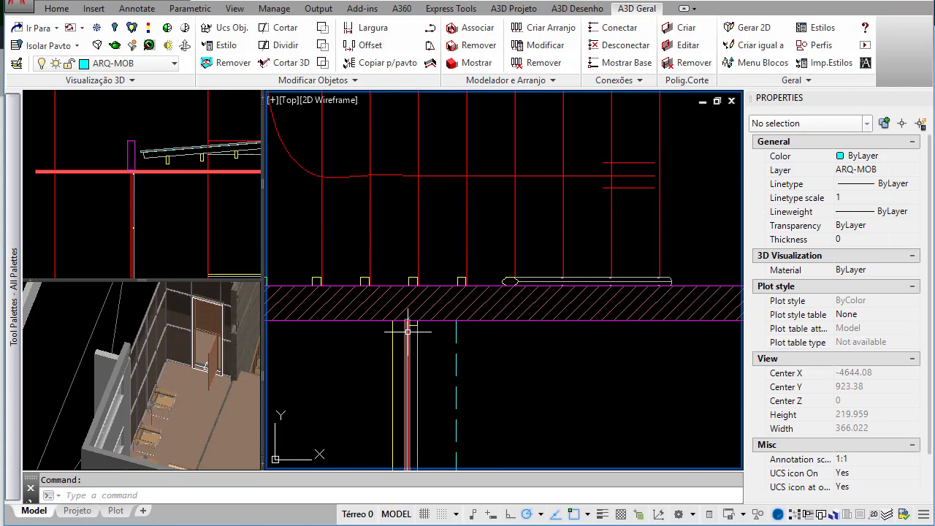
{"action": "scroll", "coordinate": [445, 314], "scroll_direction": "down", "scroll_amount": 4}
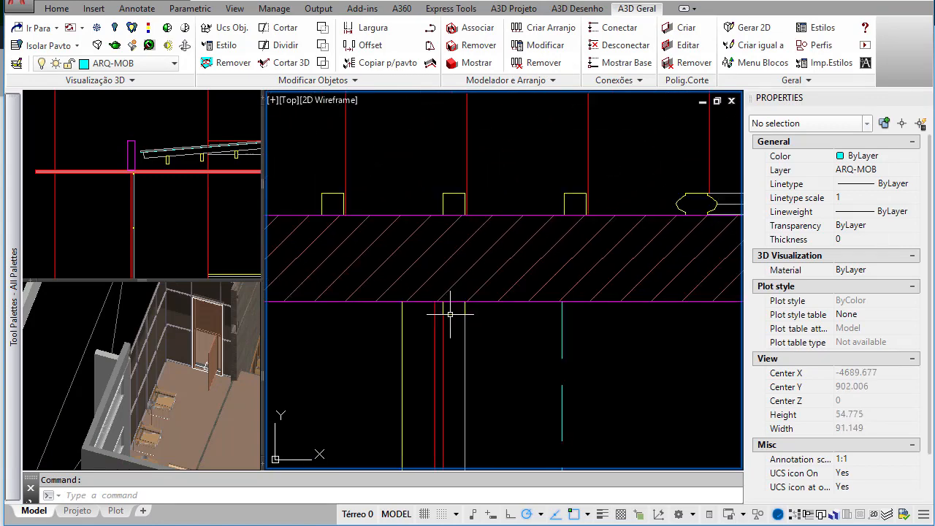
{"action": "scroll", "coordinate": [445, 314], "scroll_direction": "down", "scroll_amount": 8}
{"action": "middle_click_drag", "start_coordinate": [445, 313], "coordinate": [442, 212]}
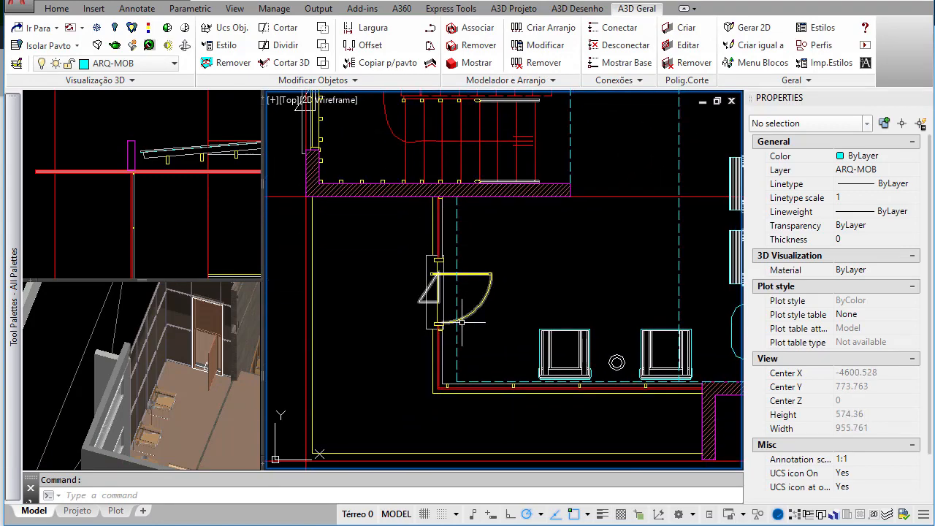
{"action": "scroll", "coordinate": [454, 324], "scroll_direction": "up", "scroll_amount": 4}
{"action": "scroll", "coordinate": [412, 332], "scroll_direction": "down", "scroll_amount": 2}
{"action": "scroll", "coordinate": [436, 394], "scroll_direction": "down", "scroll_amount": 4}
{"action": "scroll", "coordinate": [530, 393], "scroll_direction": "up", "scroll_amount": 1}
{"action": "scroll", "coordinate": [494, 349], "scroll_direction": "up", "scroll_amount": 1}
{"action": "middle_click_drag", "start_coordinate": [493, 338], "coordinate": [525, 264]}
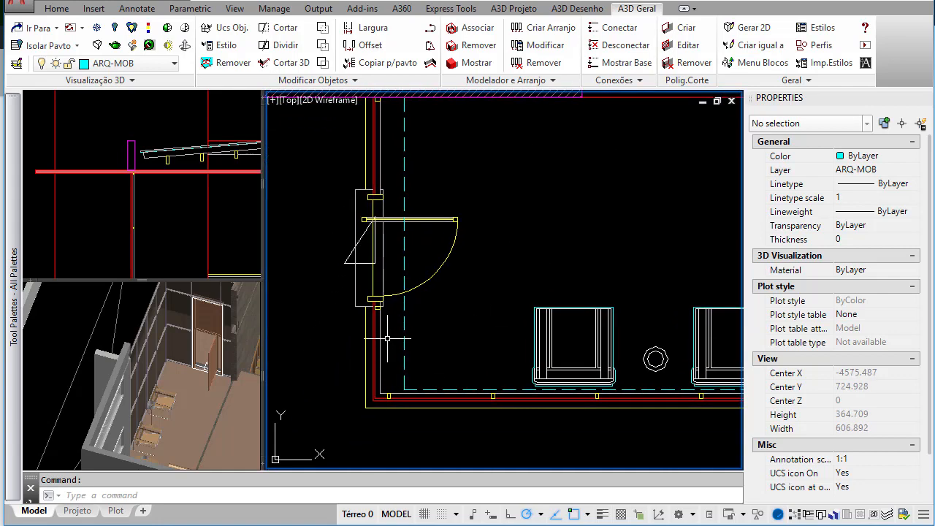
{"action": "scroll", "coordinate": [375, 361], "scroll_direction": "up", "scroll_amount": 6}
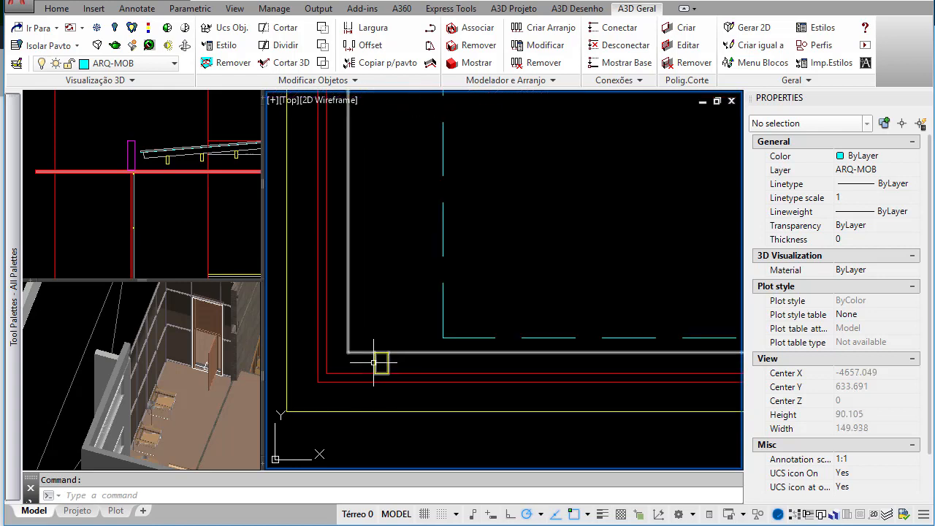
{"action": "left_click", "coordinate": [375, 361]}
{"action": "scroll", "coordinate": [375, 361], "scroll_direction": "down", "scroll_amount": 4}
{"action": "left_click", "coordinate": [897, 243]}
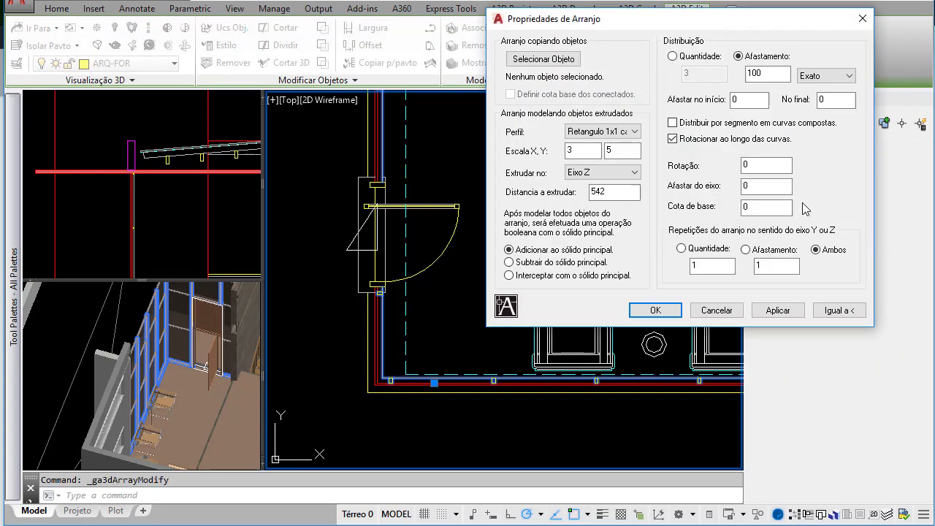
{"action": "left_click", "coordinate": [717, 310]}
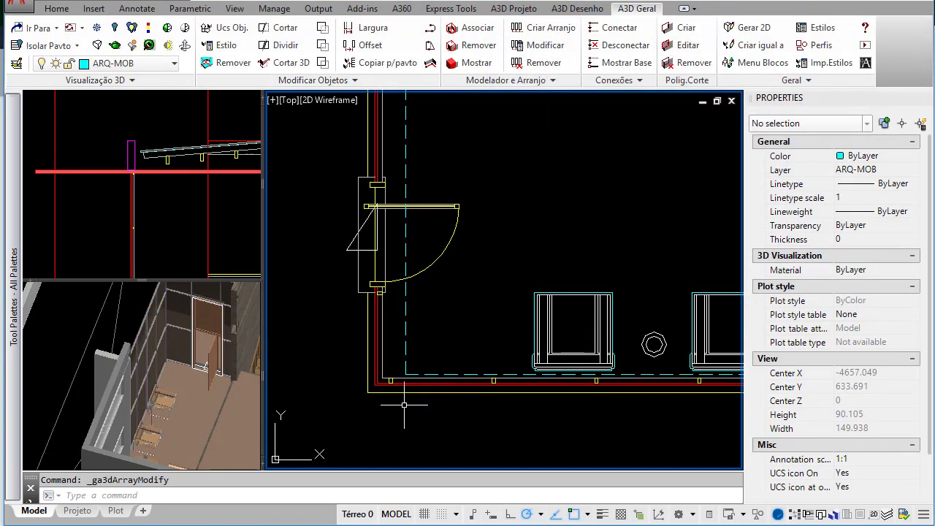
Step: Modify the vertical mullion array to a spacing of 90, distributed by segment along the compound curve
{"action": "left_click", "coordinate": [391, 380]}
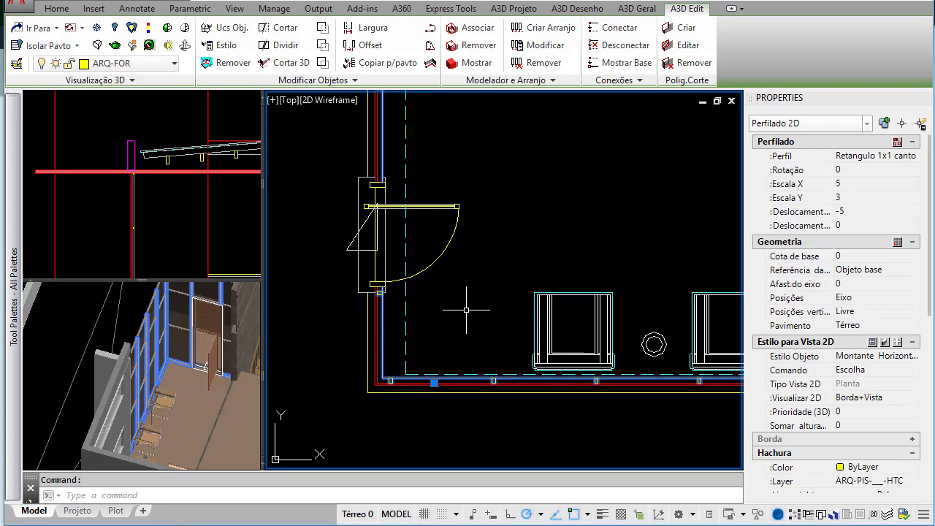
{"action": "left_click", "coordinate": [544, 45]}
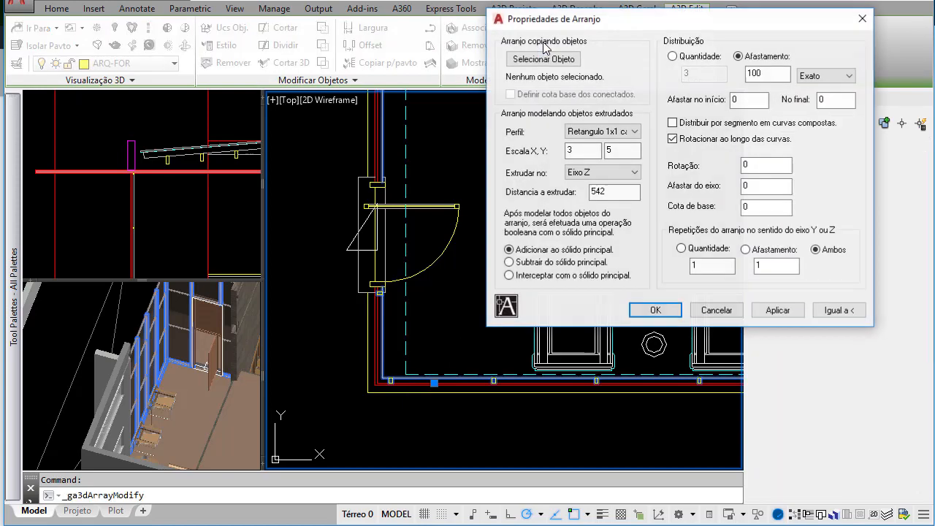
{"action": "left_click_drag", "start_coordinate": [771, 74], "coordinate": [732, 75]}
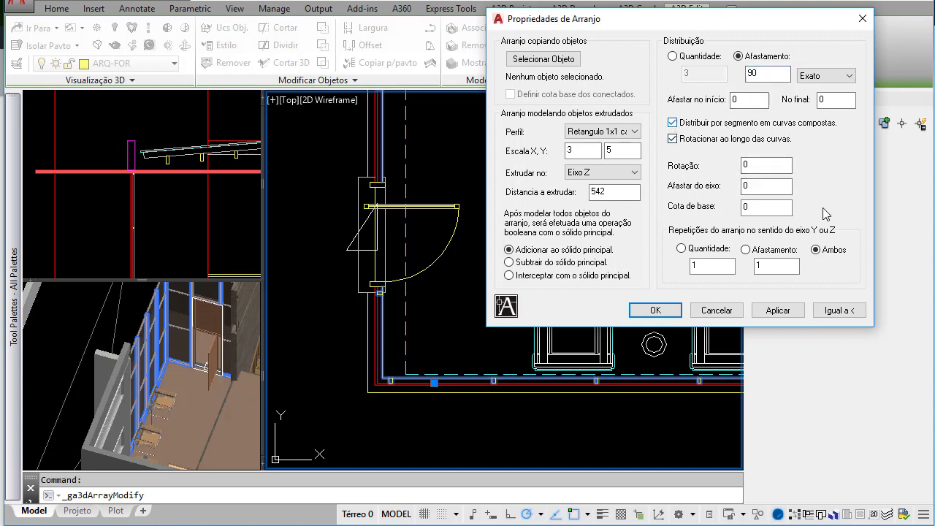
{"action": "left_click", "coordinate": [657, 310]}
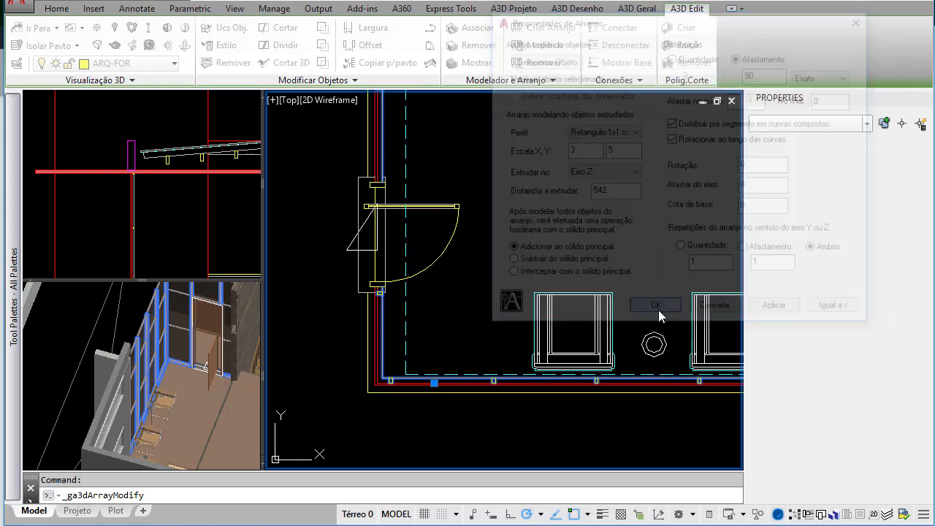
Step: Check the mullion distribution at the door and corner in plan, and set the array spacing to 100
{"action": "scroll", "coordinate": [410, 337], "scroll_direction": "down", "scroll_amount": 2}
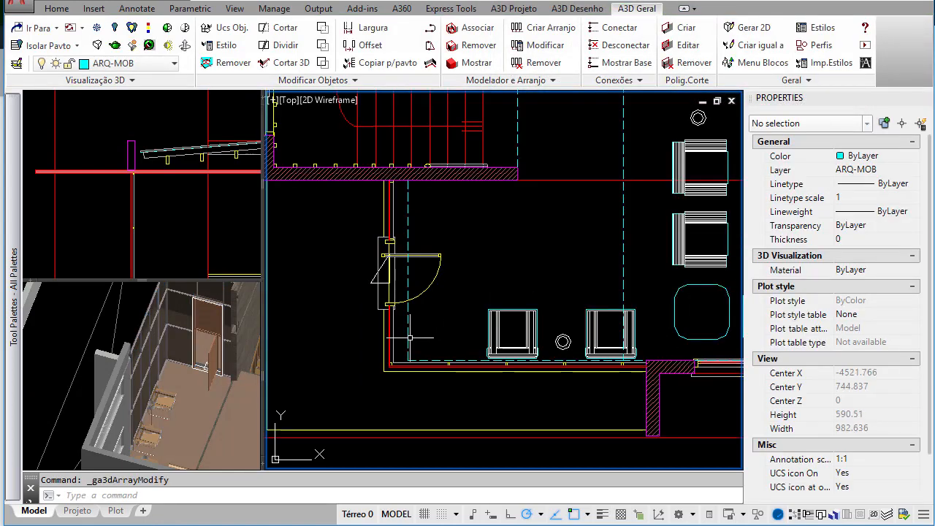
{"action": "scroll", "coordinate": [382, 235], "scroll_direction": "up", "scroll_amount": 2}
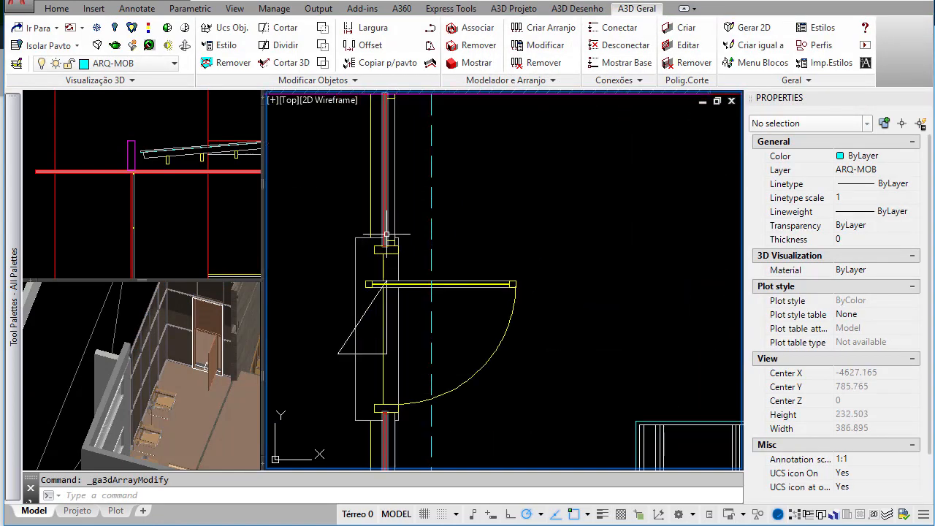
{"action": "scroll", "coordinate": [383, 235], "scroll_direction": "down", "scroll_amount": 2}
{"action": "scroll", "coordinate": [464, 338], "scroll_direction": "up", "scroll_amount": 2}
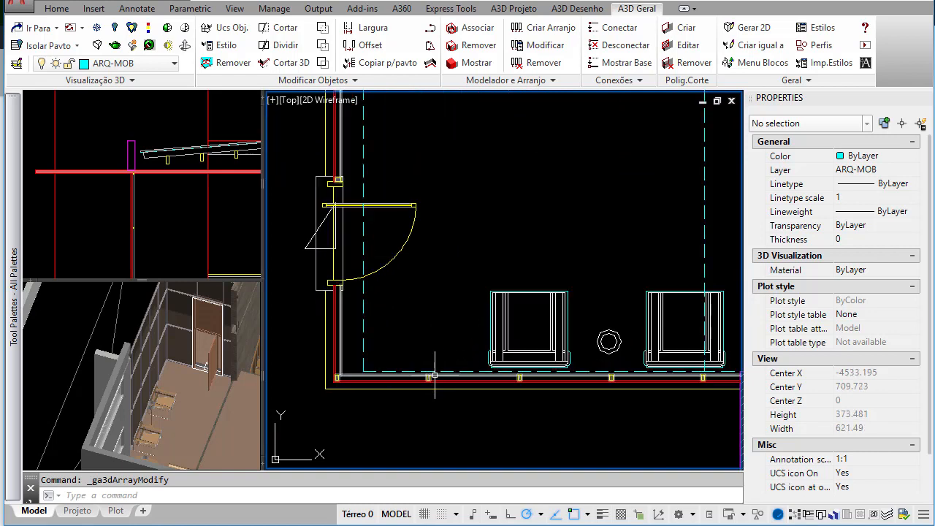
{"action": "left_click", "coordinate": [430, 378]}
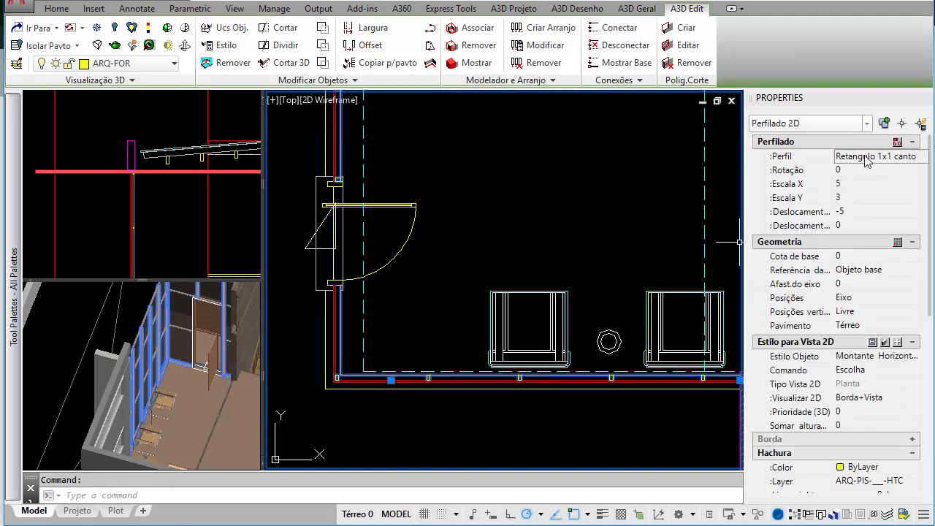
{"action": "left_click", "coordinate": [544, 44]}
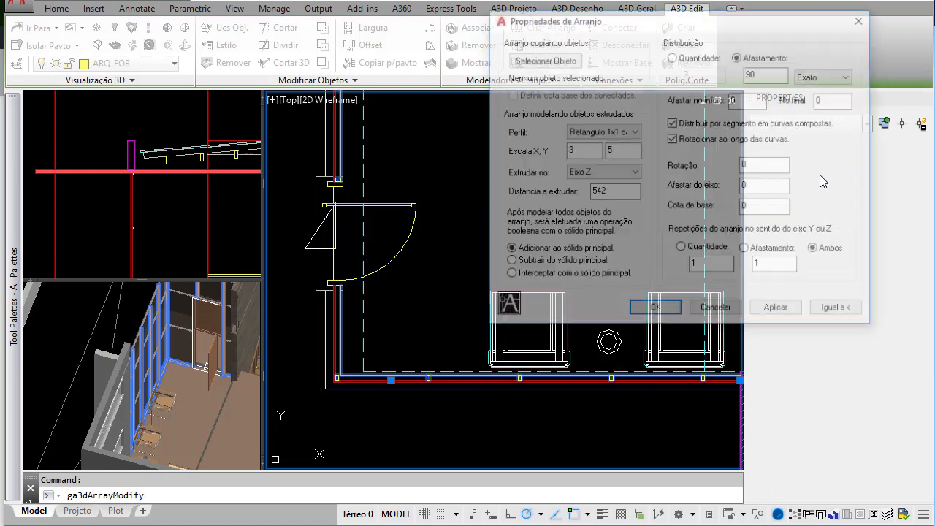
{"action": "double_click", "coordinate": [753, 74]}
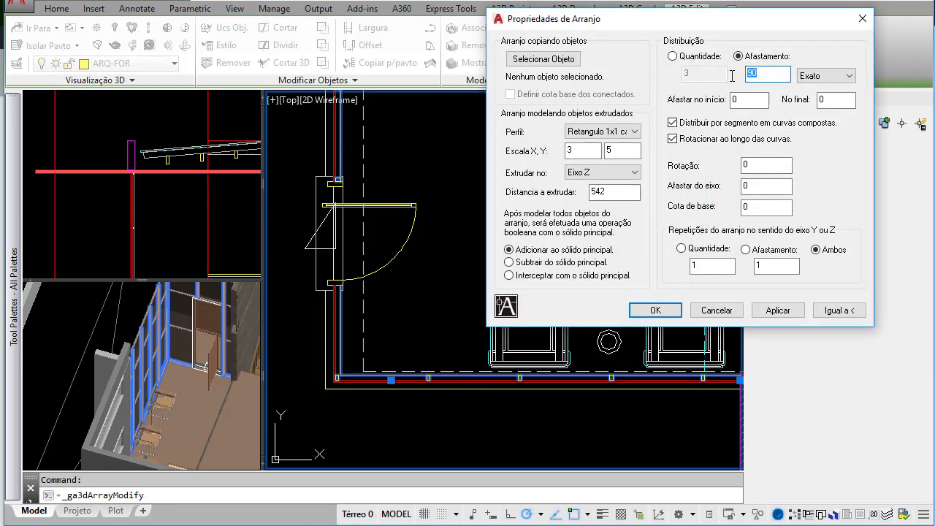
{"action": "type", "text": "100"}
{"action": "left_click", "coordinate": [788, 310]}
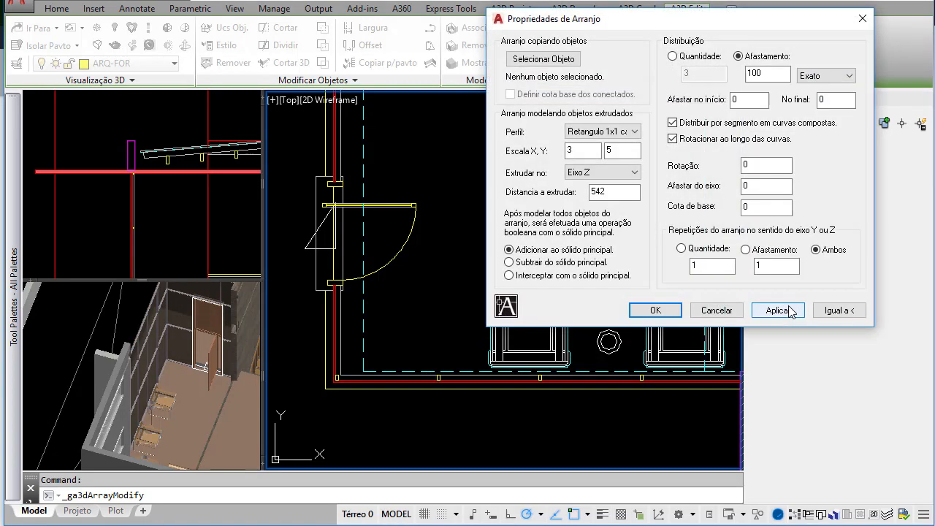
{"action": "left_click", "coordinate": [660, 310]}
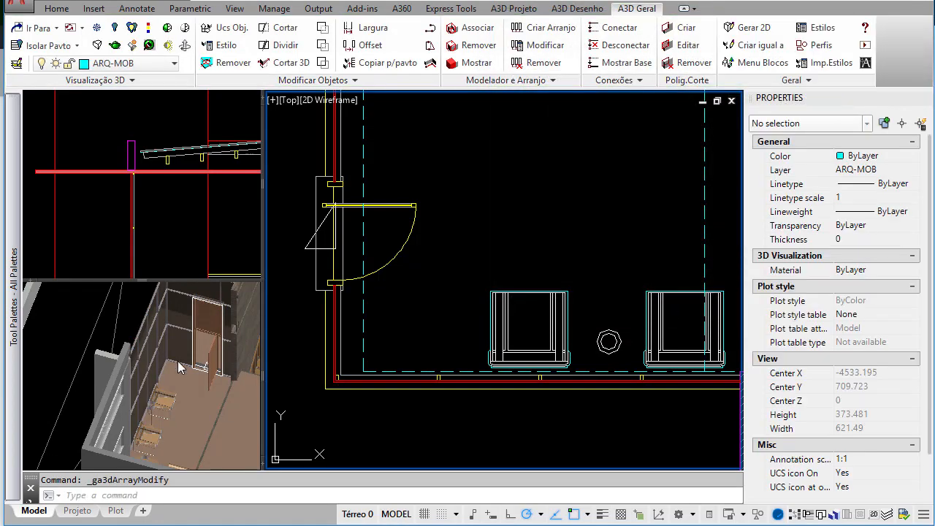
Step: Examine the vertical mullions along the glass wall in 3D, from inside and outside, and the glass wall in plan
{"action": "middle_click_drag", "start_coordinate": [175, 350], "coordinate": [159, 340], "text": "shift"}
{"action": "scroll", "coordinate": [167, 341], "scroll_direction": "up", "scroll_amount": 3}
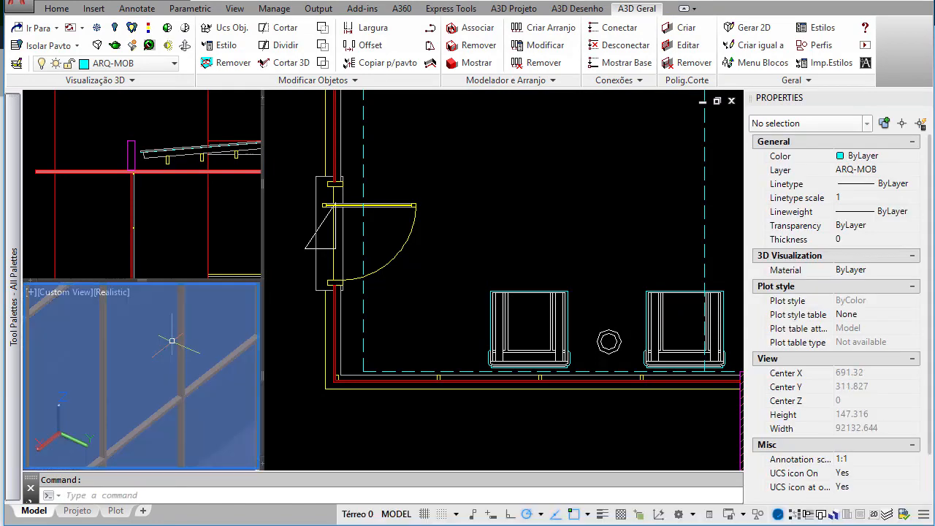
{"action": "scroll", "coordinate": [172, 341], "scroll_direction": "down", "scroll_amount": 4}
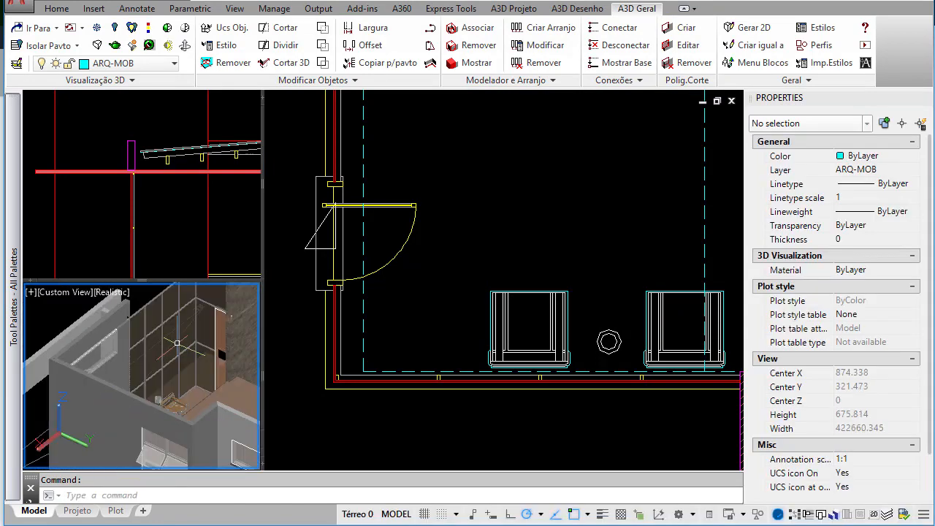
{"action": "middle_click_drag", "start_coordinate": [151, 350], "coordinate": [230, 366], "text": "shift"}
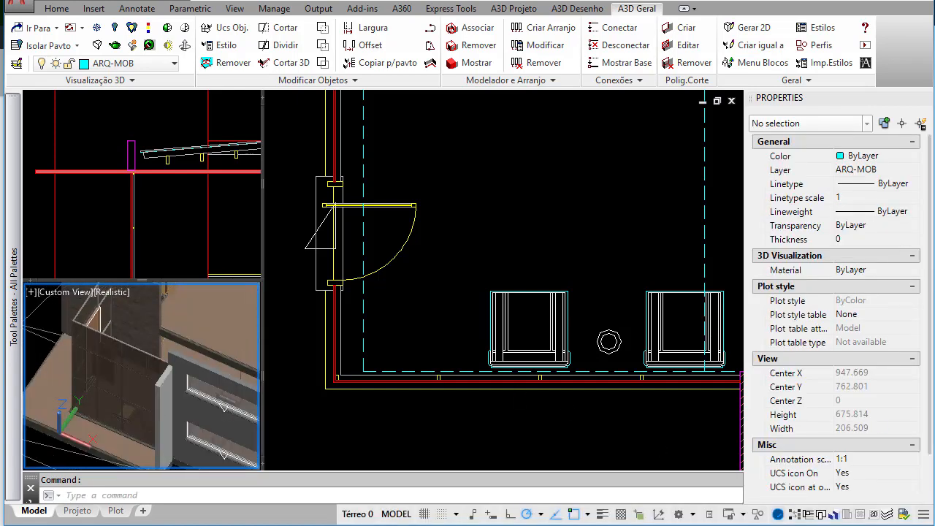
{"action": "left_click", "coordinate": [611, 327]}
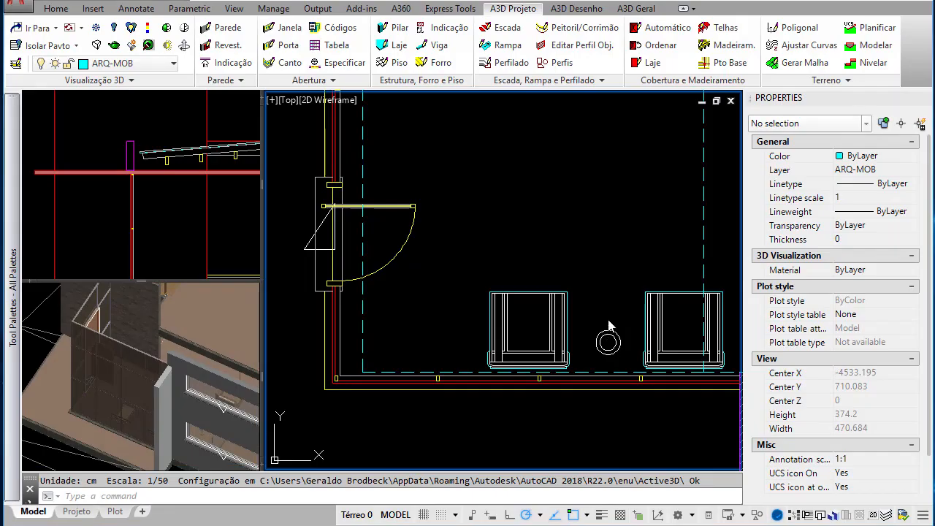
{"action": "left_click", "coordinate": [333, 319]}
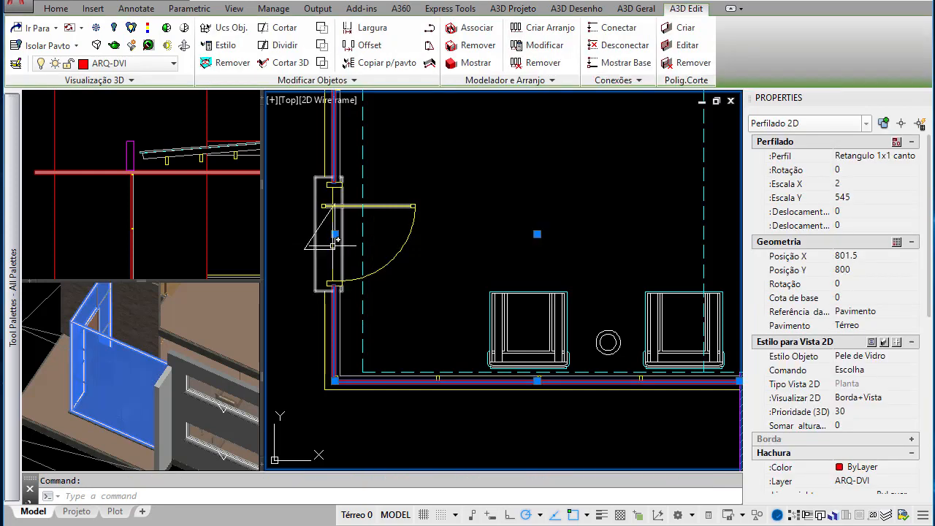
{"action": "key", "text": "Escape"}
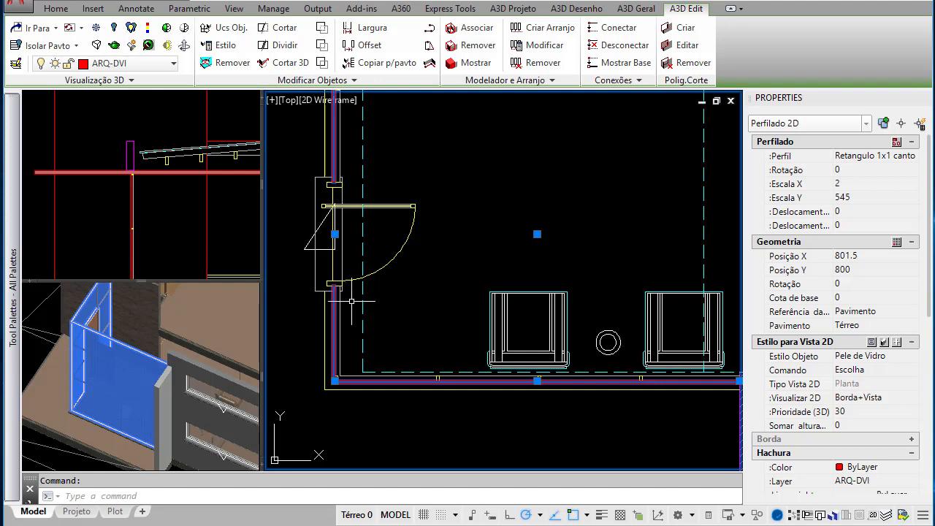
{"action": "key", "text": "ctrl+z"}
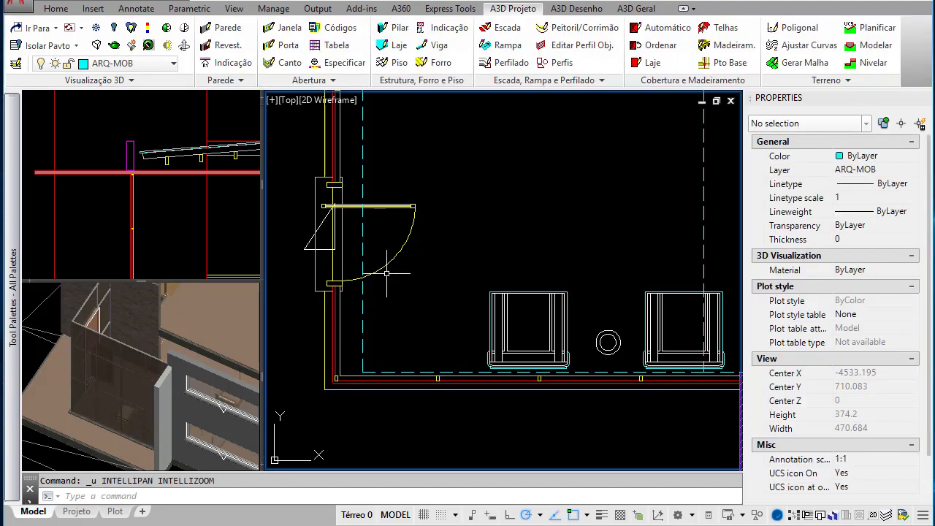
Step: Start a Perfilado for the edge between floors and choose the Borda Piso style
{"action": "left_click", "coordinate": [129, 407]}
{"action": "middle_click_drag", "start_coordinate": [93, 404], "coordinate": [156, 392], "text": "shift"}
{"action": "scroll", "coordinate": [120, 399], "scroll_direction": "up", "scroll_amount": 1}
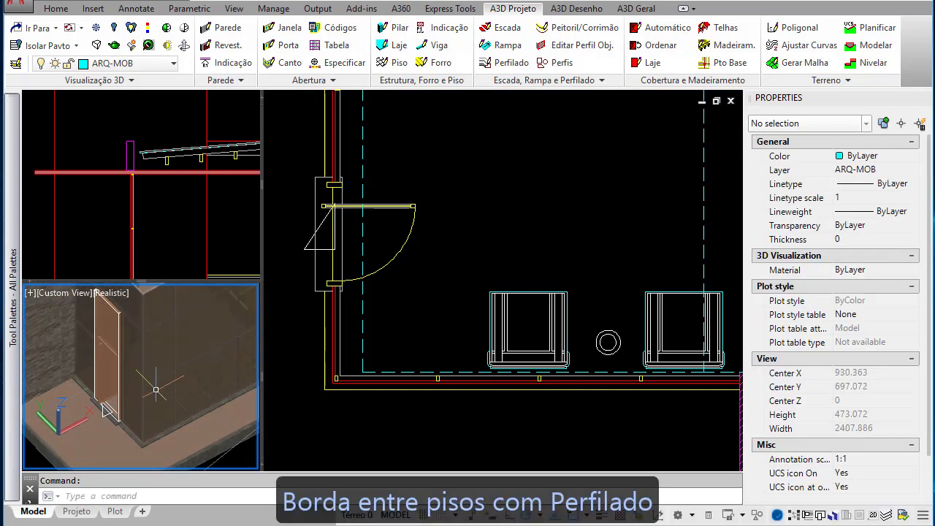
{"action": "left_click", "coordinate": [360, 230]}
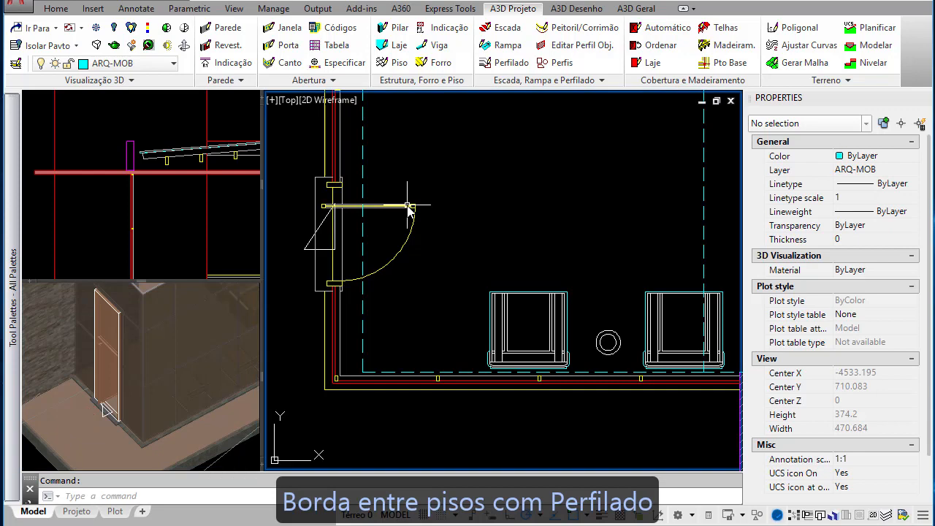
{"action": "left_click", "coordinate": [512, 63]}
{"action": "left_click", "coordinate": [369, 221]}
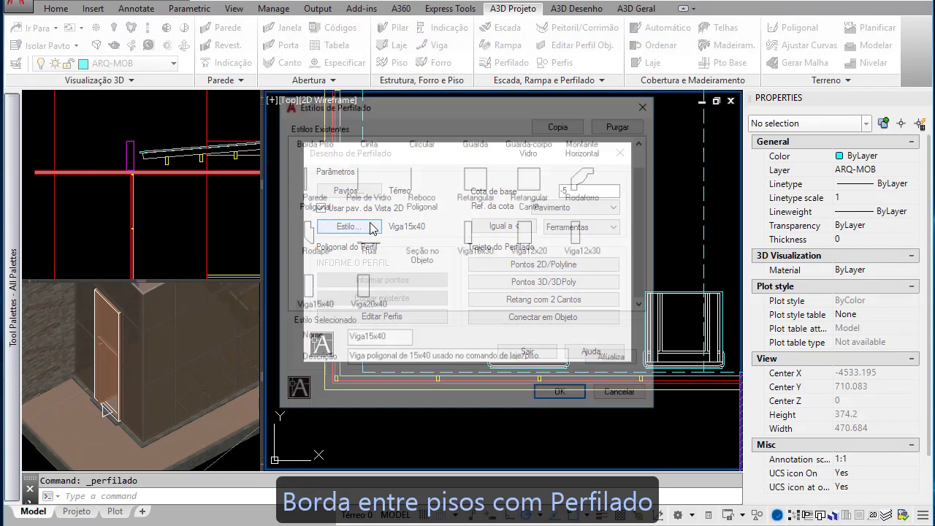
{"action": "scroll", "coordinate": [328, 189], "scroll_direction": "up", "scroll_amount": 1}
{"action": "left_click", "coordinate": [319, 167]}
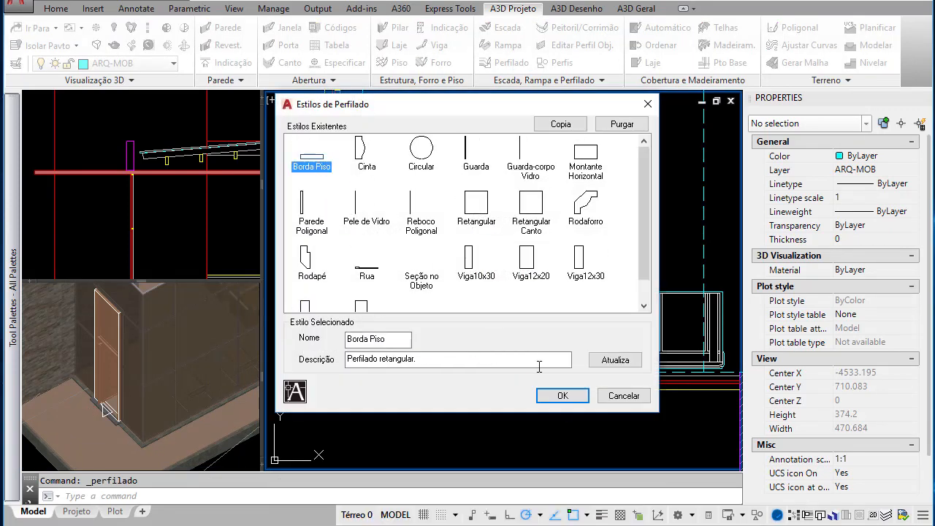
{"action": "left_click", "coordinate": [562, 395]}
Step: Set the base elevation to 0 with Objeto base as reference, and connect the floor edge profile to the glass wall
{"action": "double_click", "coordinate": [561, 191]}
{"action": "type", "text": "0"}
{"action": "left_click", "coordinate": [578, 209]}
{"action": "left_click", "coordinate": [573, 241]}
{"action": "left_click", "coordinate": [544, 318]}
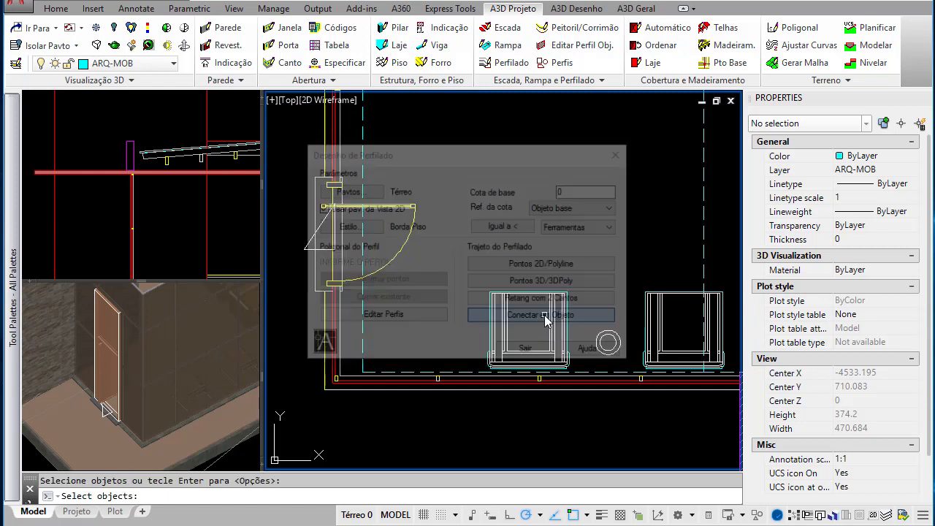
{"action": "left_click", "coordinate": [335, 313]}
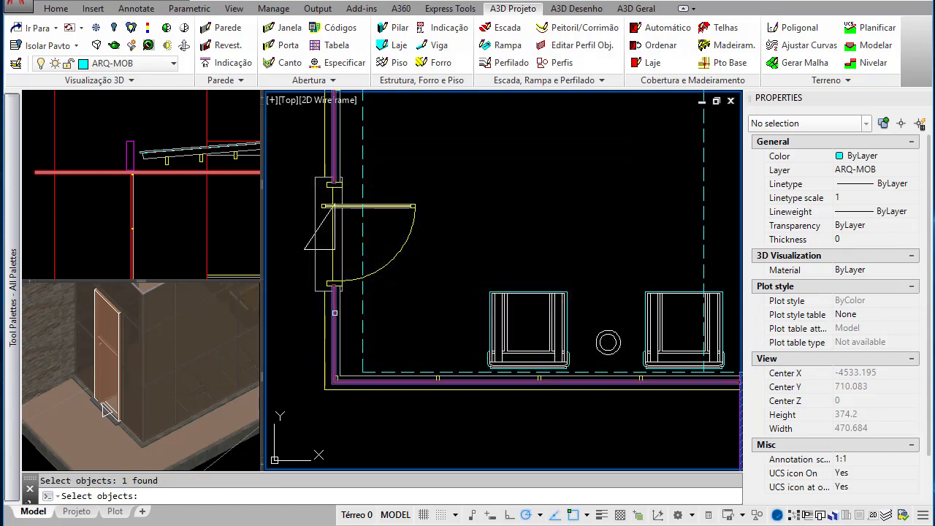
{"action": "key", "text": "Return"}
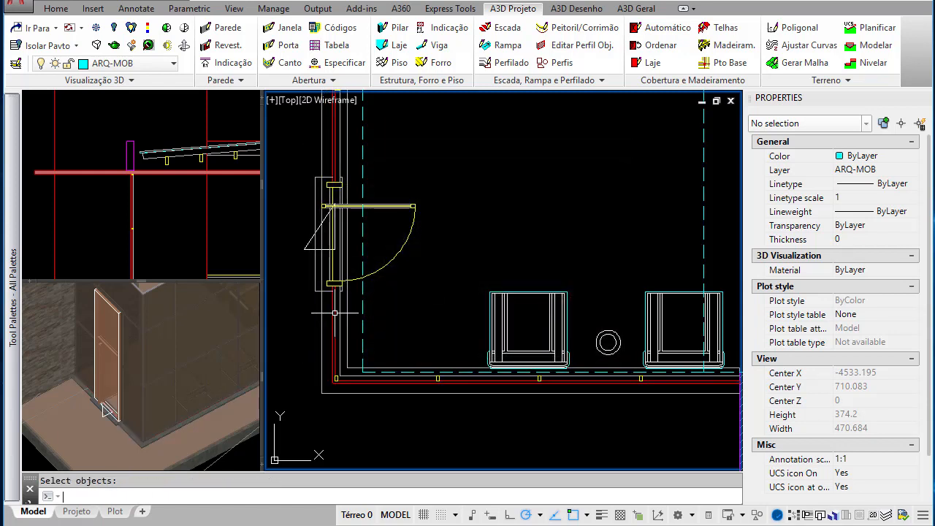
Step: Inspect the floor edge profile and its properties along the base of the glass wall in 3D
{"action": "scroll", "coordinate": [67, 372], "scroll_direction": "up", "scroll_amount": 5}
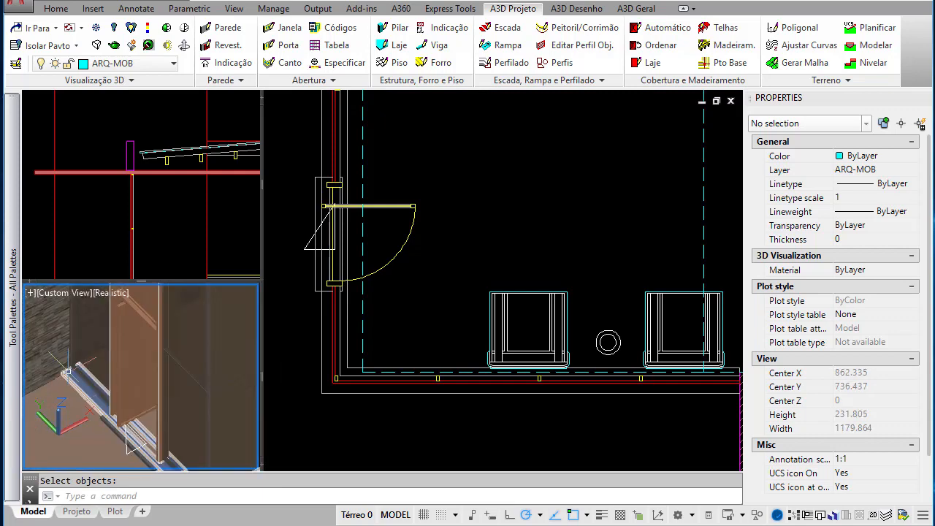
{"action": "scroll", "coordinate": [71, 377], "scroll_direction": "down", "scroll_amount": 3}
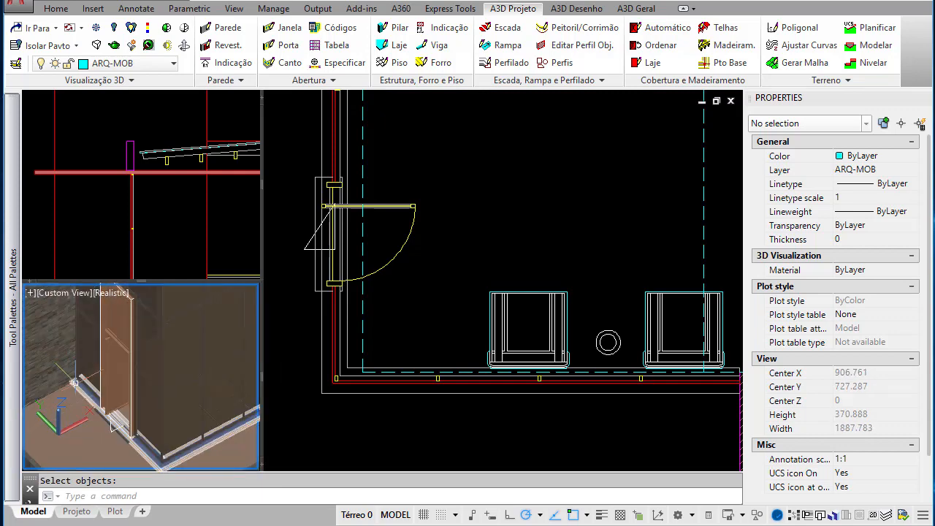
{"action": "left_click", "coordinate": [75, 382]}
{"action": "scroll", "coordinate": [196, 382], "scroll_direction": "down", "scroll_amount": 3}
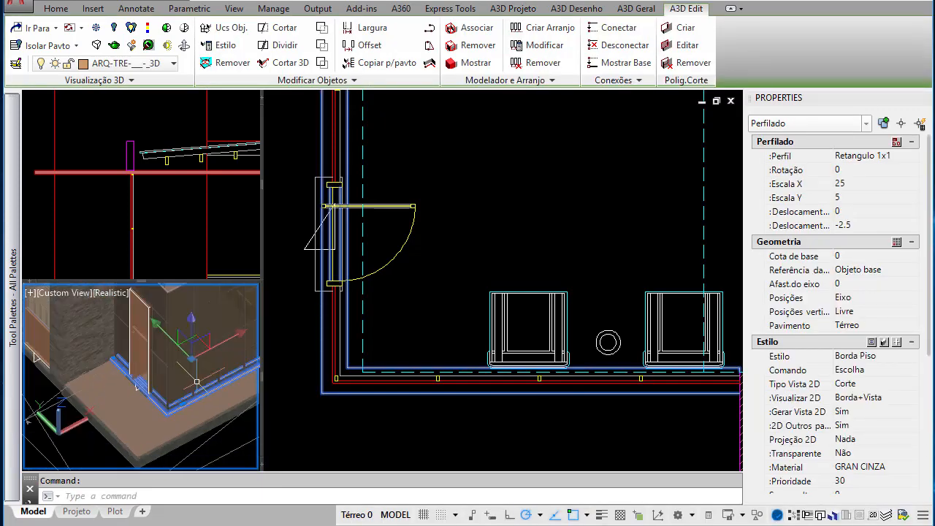
{"action": "middle_click_drag", "start_coordinate": [212, 369], "coordinate": [167, 390]}
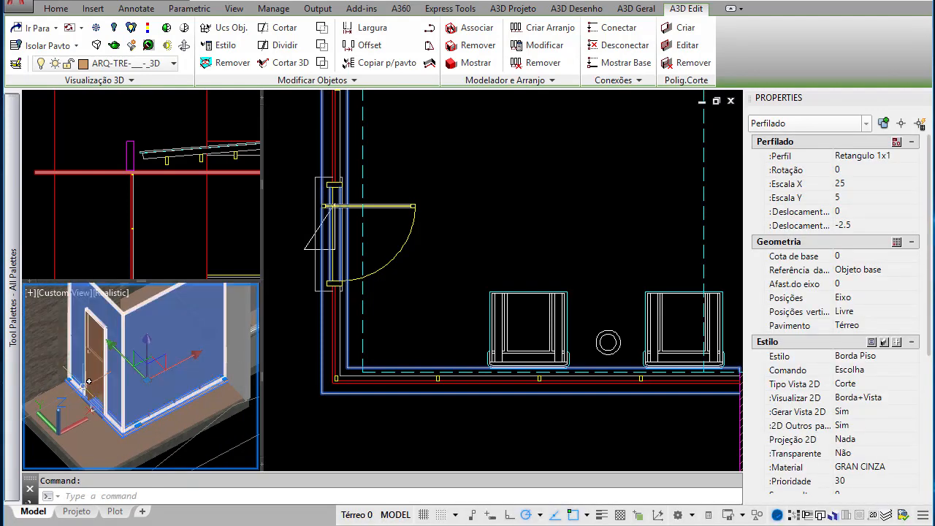
{"action": "key", "text": "Escape"}
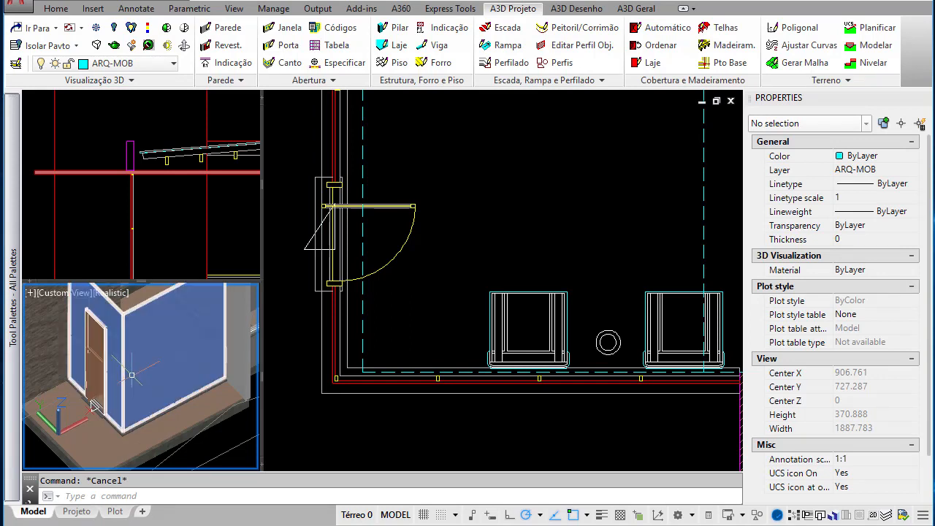
Step: Examine how the mullions and floor edge meet the door, from outside and from inside the room
{"action": "scroll", "coordinate": [102, 409], "scroll_direction": "up", "scroll_amount": 2}
{"action": "middle_click_drag", "start_coordinate": [119, 419], "coordinate": [145, 346], "text": "shift"}
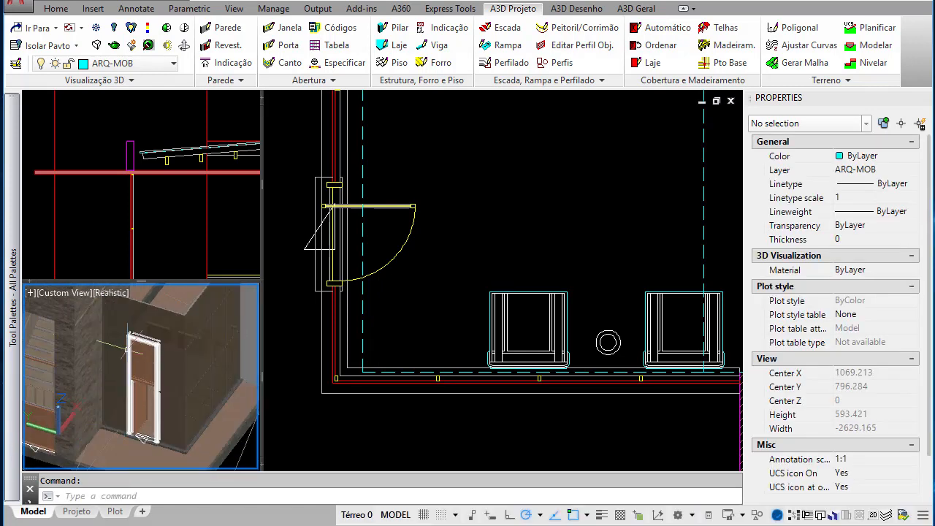
{"action": "middle_click_drag", "start_coordinate": [160, 416], "coordinate": [149, 381], "text": "shift"}
{"action": "scroll", "coordinate": [195, 349], "scroll_direction": "up", "scroll_amount": 4}
{"action": "scroll", "coordinate": [149, 381], "scroll_direction": "up", "scroll_amount": 2}
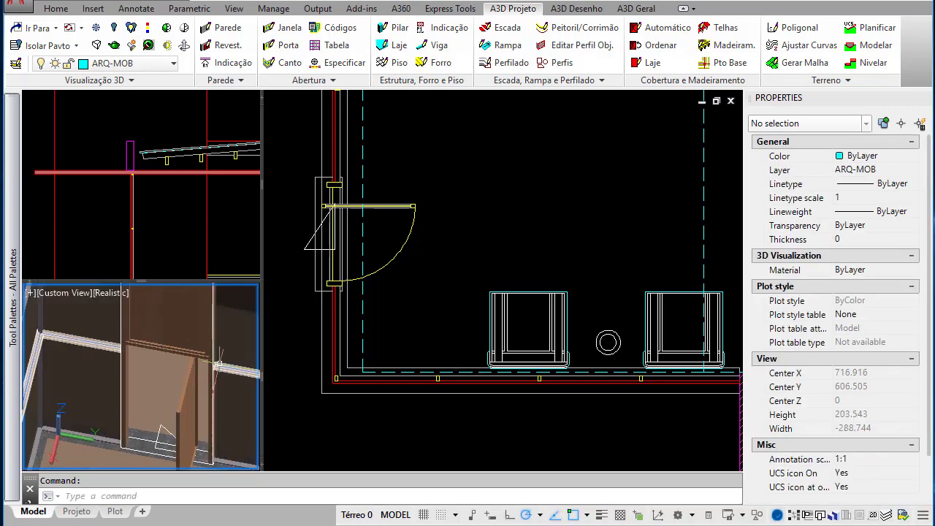
{"action": "scroll", "coordinate": [191, 393], "scroll_direction": "down", "scroll_amount": 1}
{"action": "scroll", "coordinate": [180, 361], "scroll_direction": "down", "scroll_amount": 2}
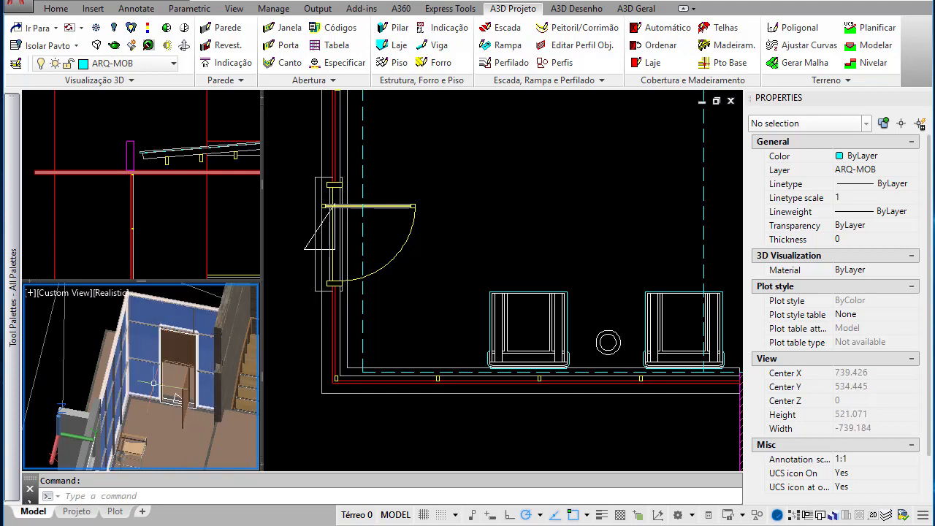
Step: Copy the glass wall with its mullion profiles, door and floor edge profile to the clipboard
{"action": "scroll", "coordinate": [175, 398], "scroll_direction": "up", "scroll_amount": 3}
{"action": "left_click", "coordinate": [133, 400]}
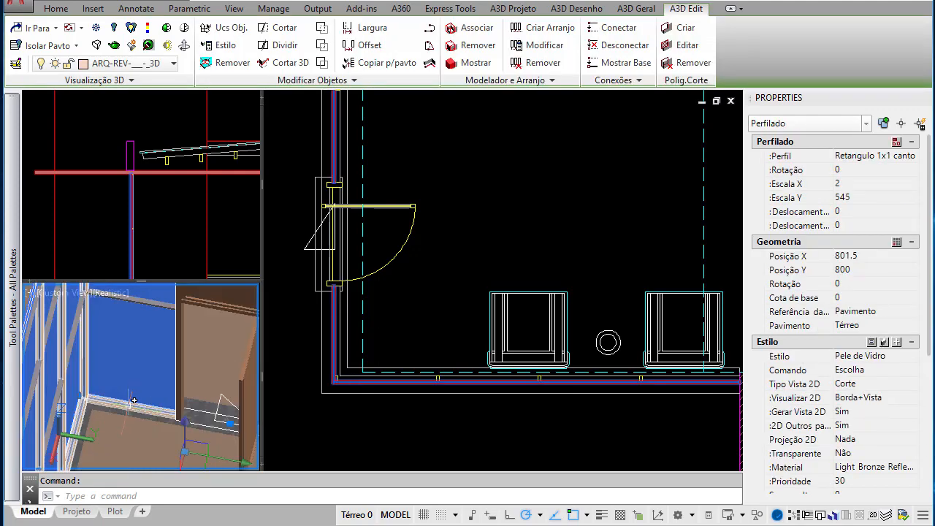
{"action": "left_click", "coordinate": [129, 405]}
{"action": "scroll", "coordinate": [133, 399], "scroll_direction": "down", "scroll_amount": 3}
{"action": "left_click", "coordinate": [146, 333]}
{"action": "middle_click_drag", "start_coordinate": [142, 299], "coordinate": [146, 361]}
{"action": "left_click", "coordinate": [146, 317]}
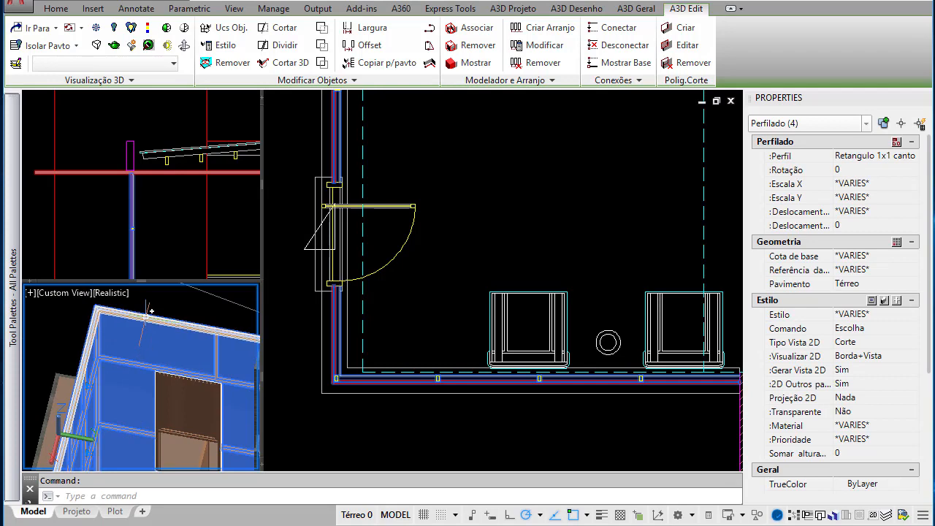
{"action": "left_click", "coordinate": [146, 317]}
{"action": "scroll", "coordinate": [146, 319], "scroll_direction": "down", "scroll_amount": 4}
{"action": "scroll", "coordinate": [148, 420], "scroll_direction": "up", "scroll_amount": 5}
{"action": "left_click", "coordinate": [146, 409]}
{"action": "scroll", "coordinate": [150, 409], "scroll_direction": "up", "scroll_amount": 2}
{"action": "scroll", "coordinate": [161, 406], "scroll_direction": "down", "scroll_amount": 1}
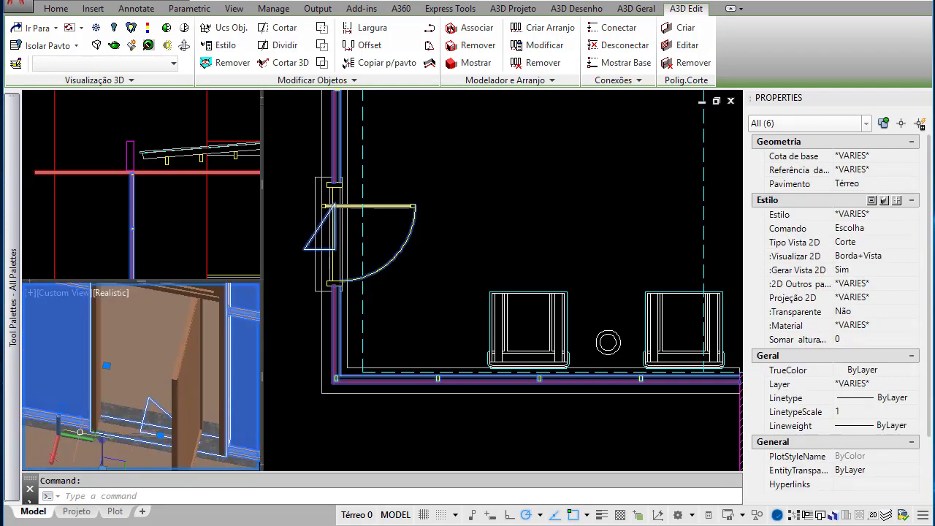
{"action": "left_click", "coordinate": [80, 433]}
{"action": "scroll", "coordinate": [167, 371], "scroll_direction": "down", "scroll_amount": 6}
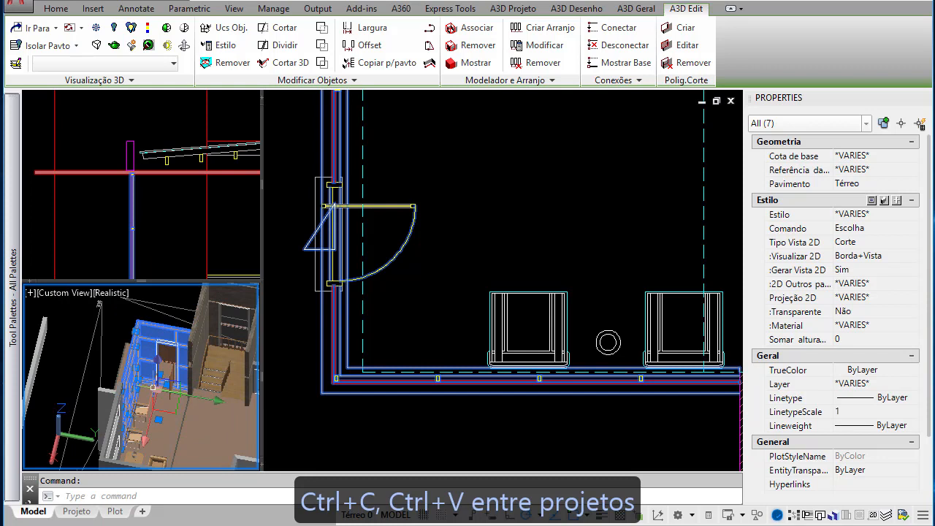
{"action": "key", "text": "ctrl+c"}
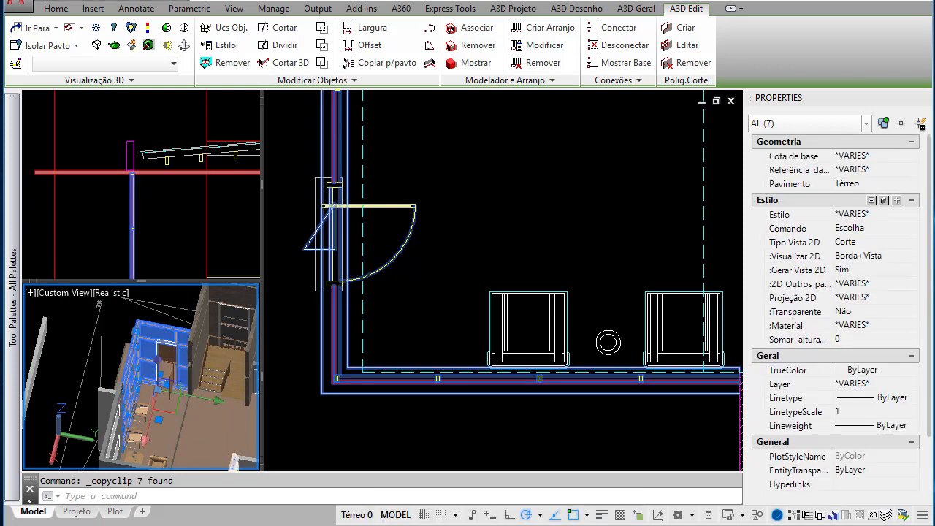
Step: Switch to the drawing with the rectangular slab and paste the glass wall assembly onto the slab
{"action": "key", "text": "ctrl+Tab"}
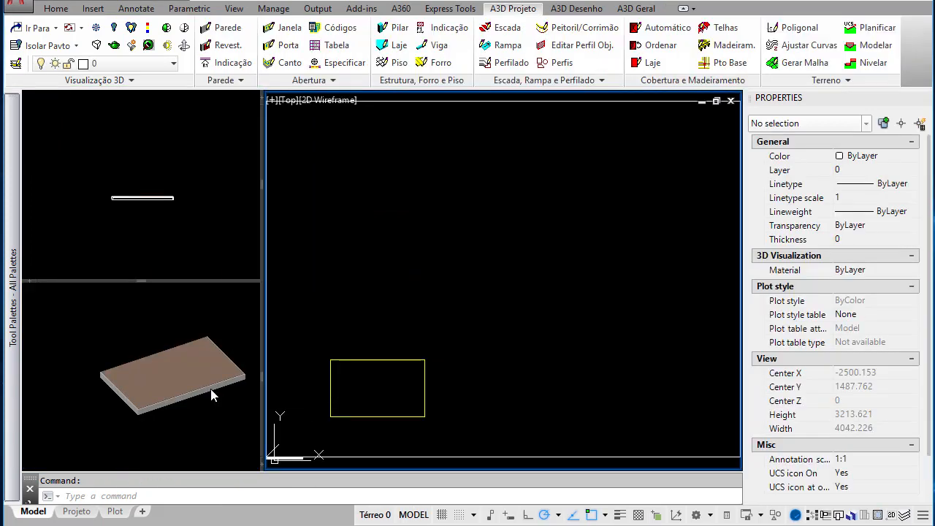
{"action": "left_click", "coordinate": [208, 391]}
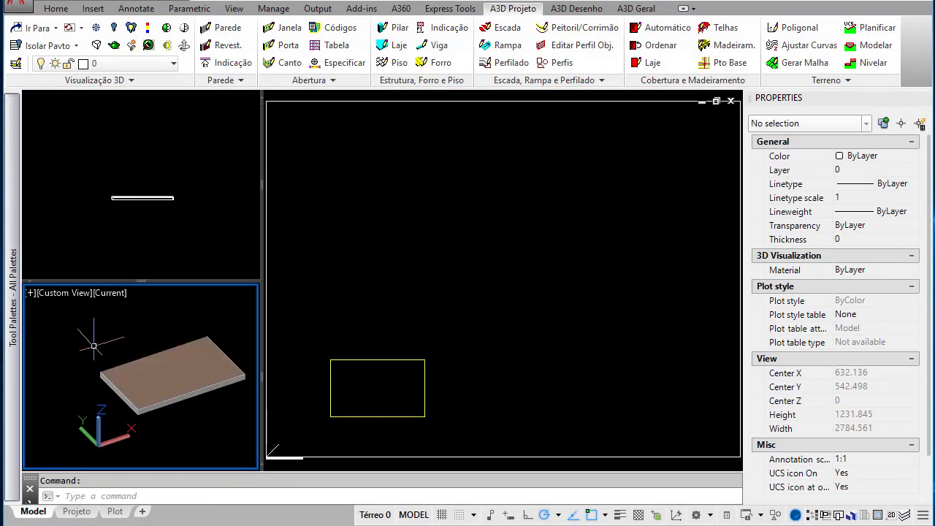
{"action": "key", "text": "ctrl+v"}
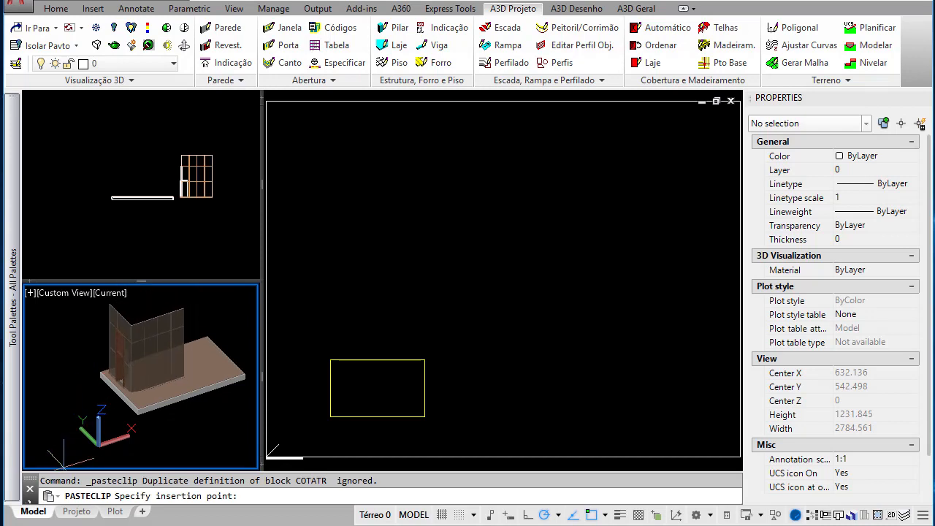
{"action": "scroll", "coordinate": [64, 462], "scroll_direction": "down", "scroll_amount": 2}
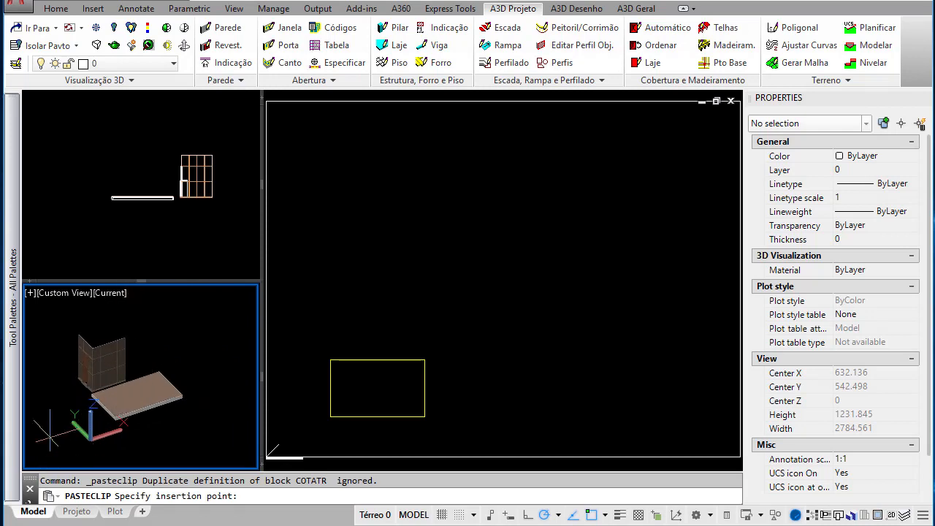
{"action": "left_click", "coordinate": [82, 454]}
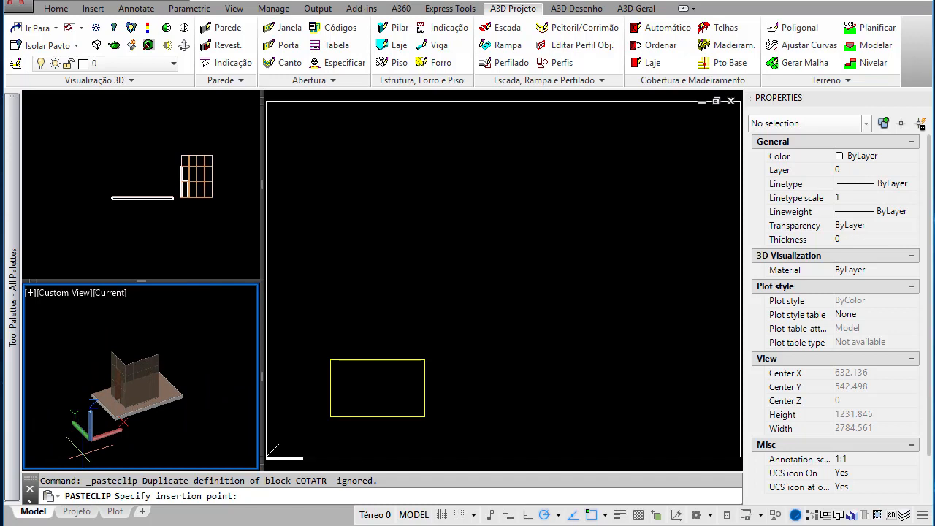
{"action": "left_click", "coordinate": [340, 394]}
Step: Stretch the pasted glass wall so its two segments lie on the slab's left and lower edges in plan
{"action": "scroll", "coordinate": [341, 395], "scroll_direction": "up", "scroll_amount": 5}
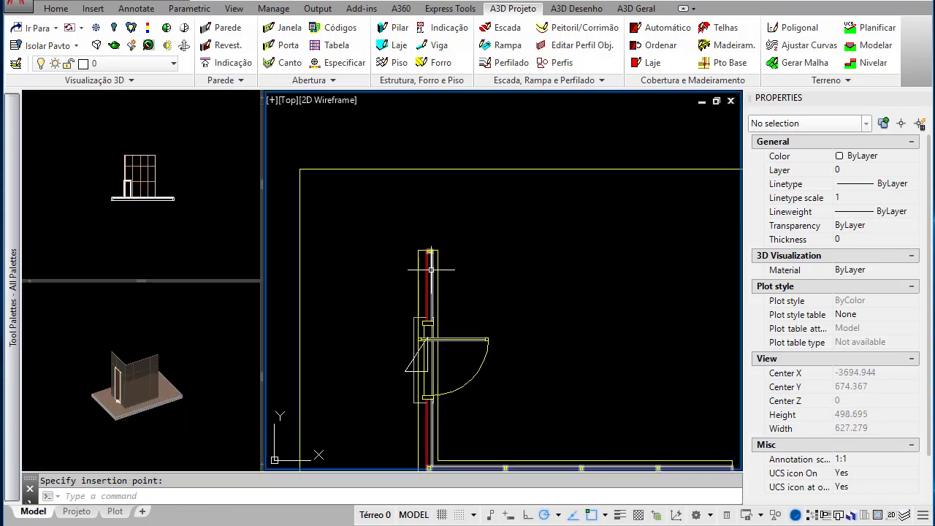
{"action": "left_click", "coordinate": [427, 269]}
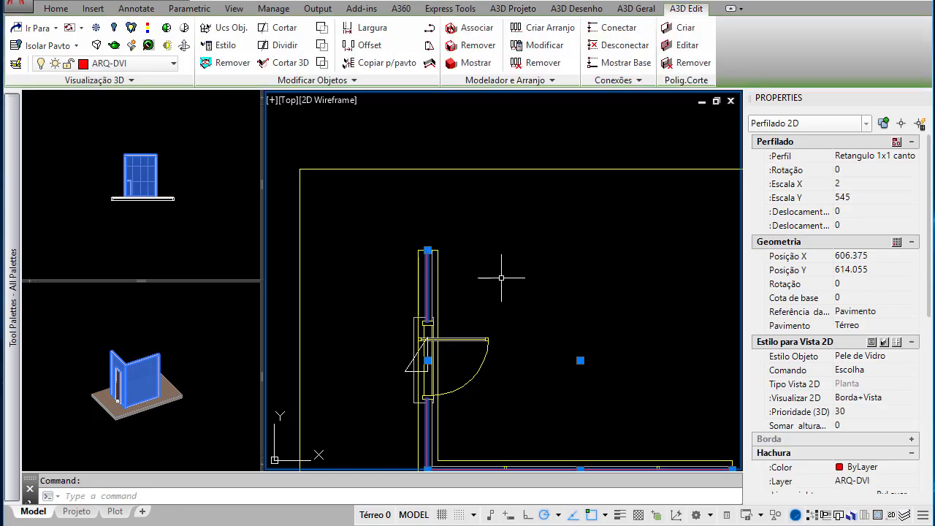
{"action": "scroll", "coordinate": [501, 278], "scroll_direction": "down", "scroll_amount": 2}
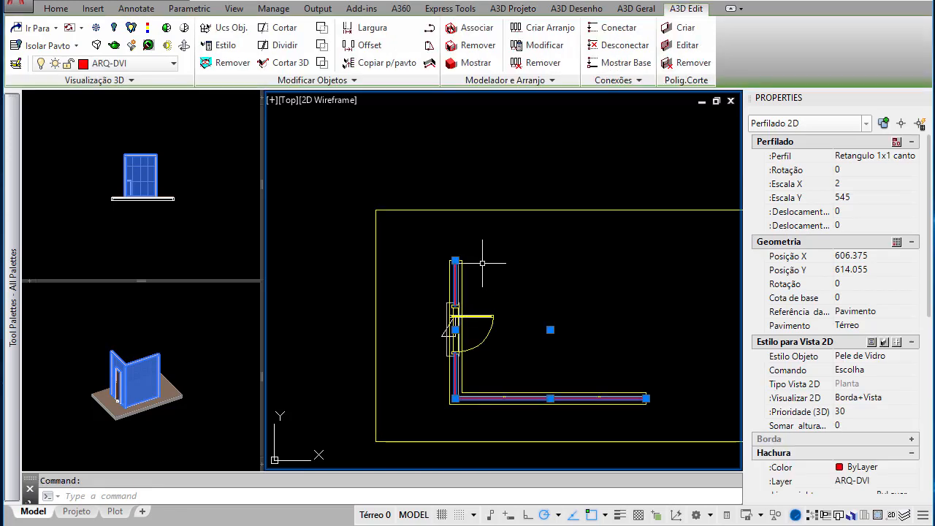
{"action": "left_click", "coordinate": [455, 260]}
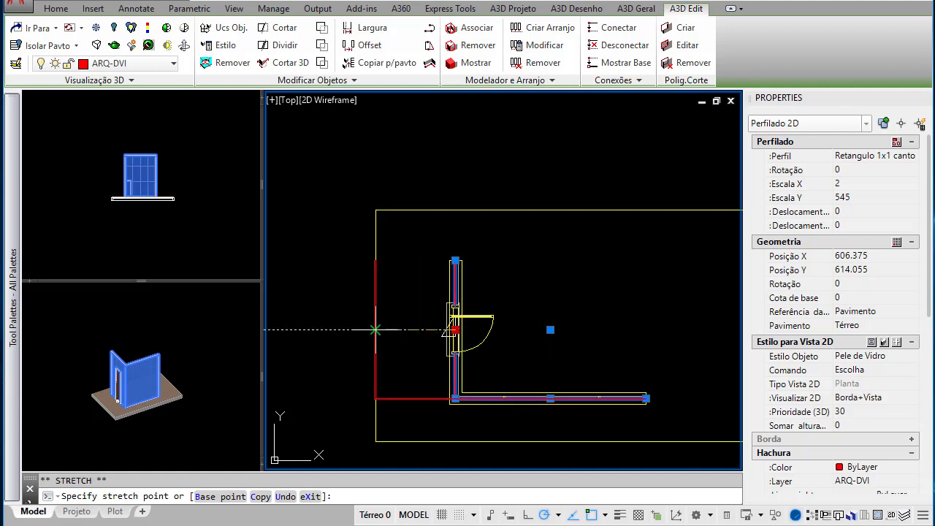
{"action": "left_click", "coordinate": [374, 331]}
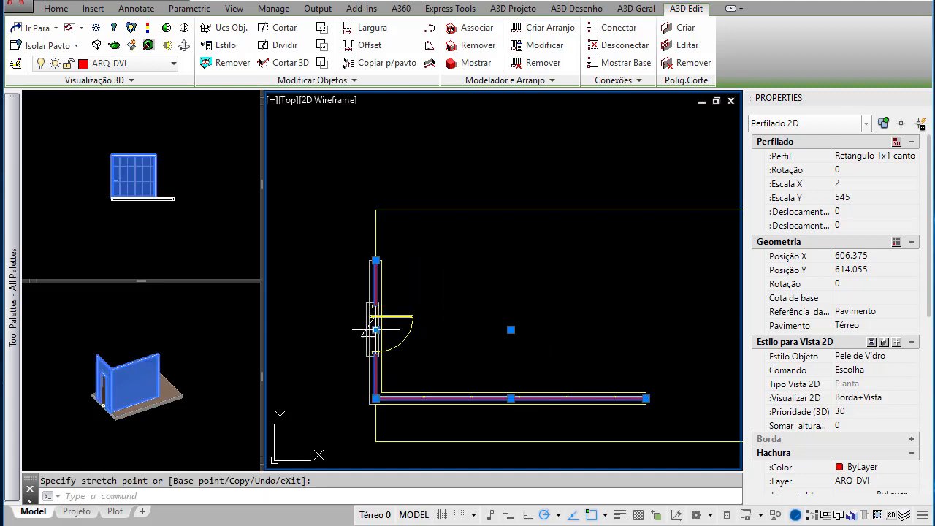
{"action": "left_click", "coordinate": [511, 398]}
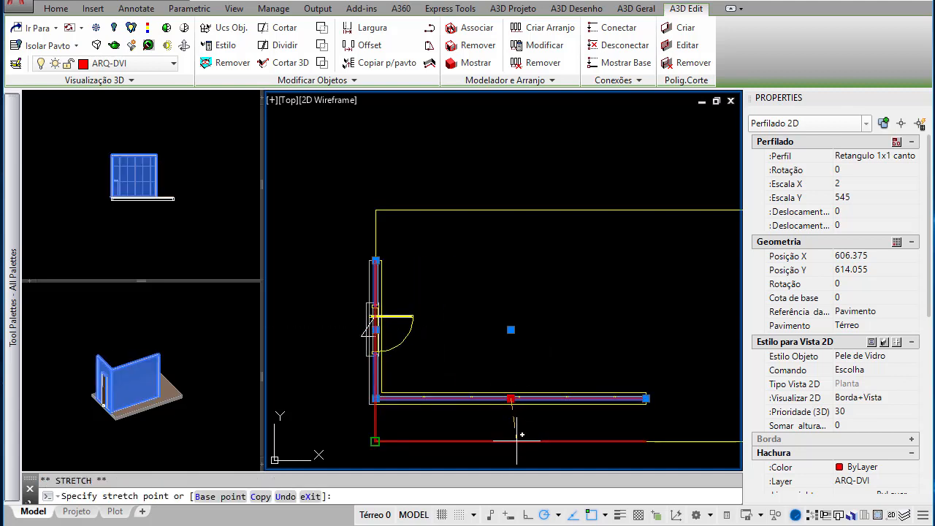
{"action": "left_click", "coordinate": [516, 441]}
Step: Extend the glass wall's two free ends to the slab's upper-left and lower-right corners
{"action": "left_click", "coordinate": [375, 261]}
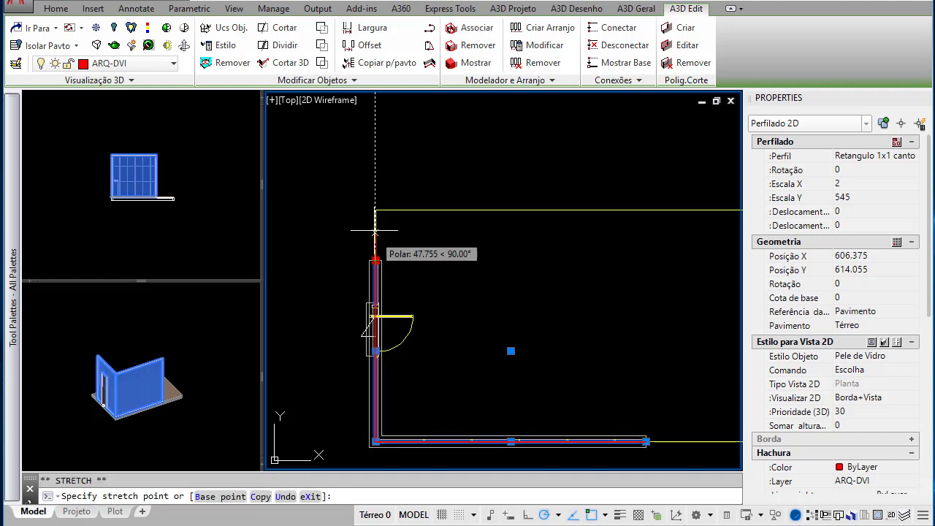
{"action": "left_click", "coordinate": [369, 213]}
{"action": "scroll", "coordinate": [369, 213], "scroll_direction": "down", "scroll_amount": 4}
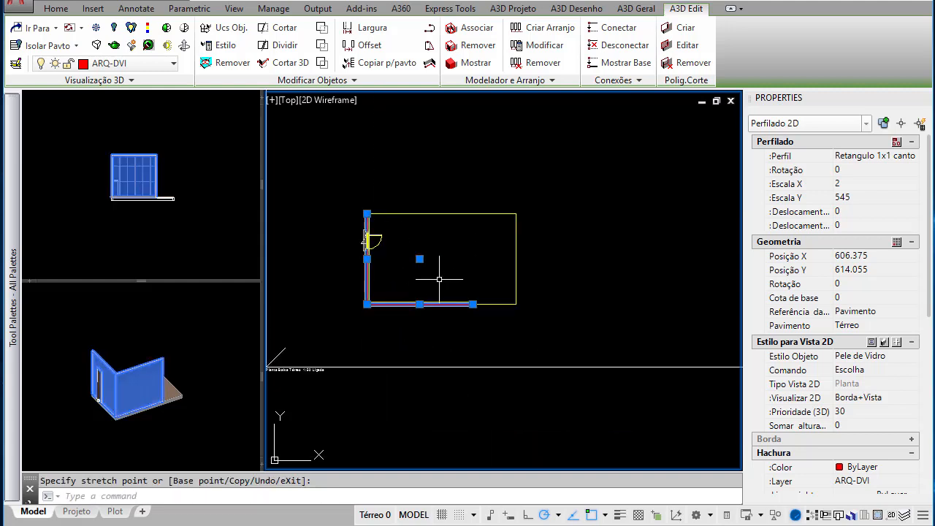
{"action": "left_click", "coordinate": [473, 304]}
{"action": "left_click", "coordinate": [516, 303]}
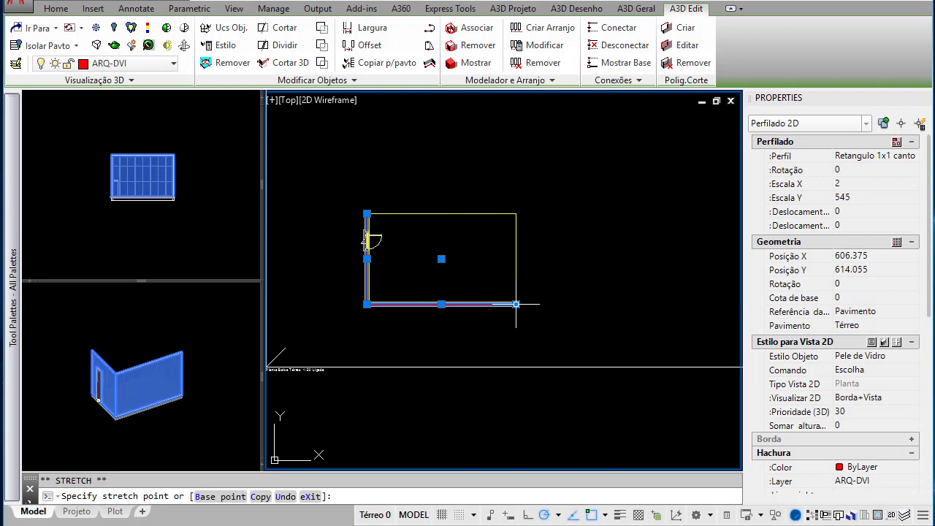
{"action": "scroll", "coordinate": [439, 273], "scroll_direction": "up", "scroll_amount": 3}
{"action": "key", "text": "Escape"}
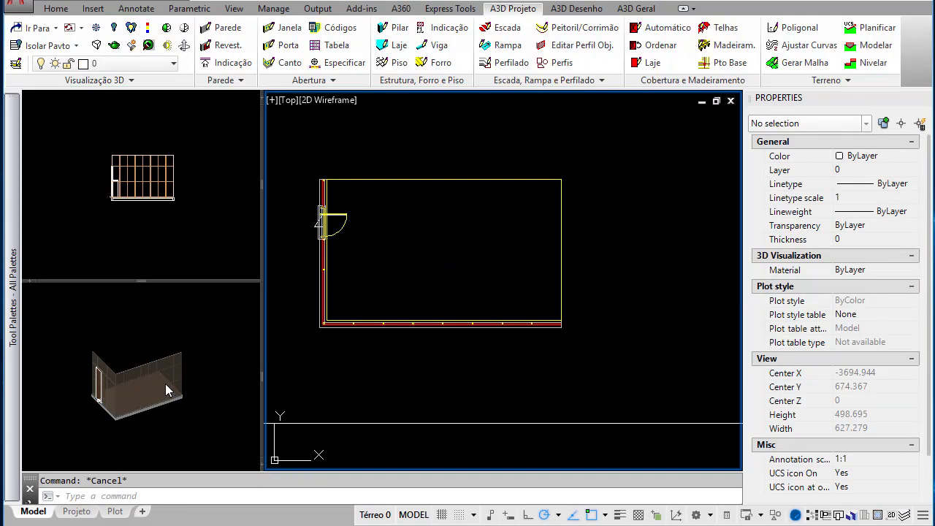
Step: Centre the door along the left glass wall segment by stretching its lower reference point to the wall corner
{"action": "left_click", "coordinate": [167, 391]}
{"action": "middle_click_drag", "start_coordinate": [181, 358], "coordinate": [136, 368], "text": "shift"}
{"action": "scroll", "coordinate": [136, 368], "scroll_direction": "up", "scroll_amount": 5}
{"action": "scroll", "coordinate": [136, 368], "scroll_direction": "up", "scroll_amount": 4}
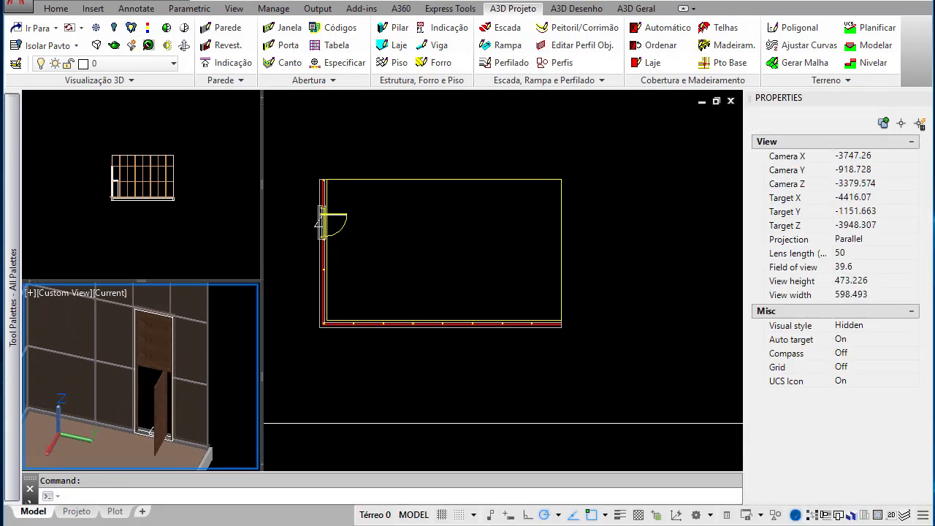
{"action": "left_click", "coordinate": [335, 228]}
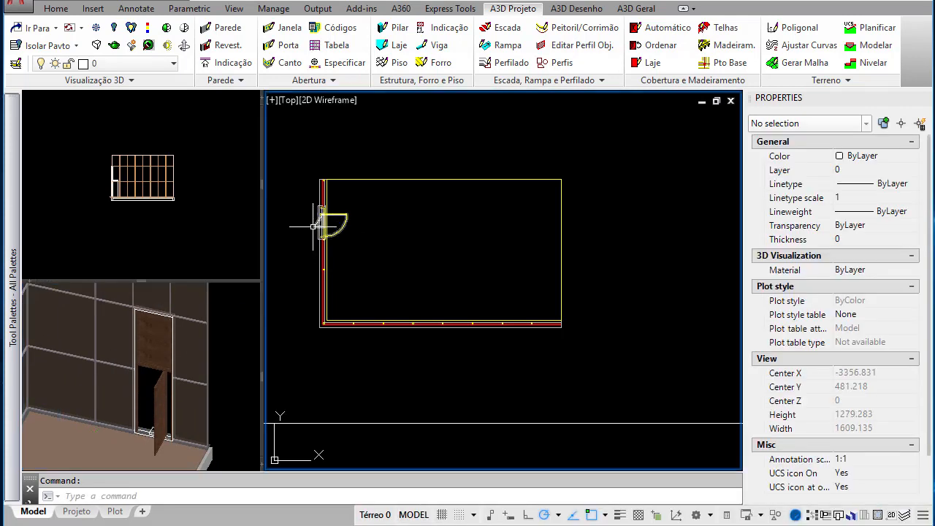
{"action": "left_click", "coordinate": [316, 229]}
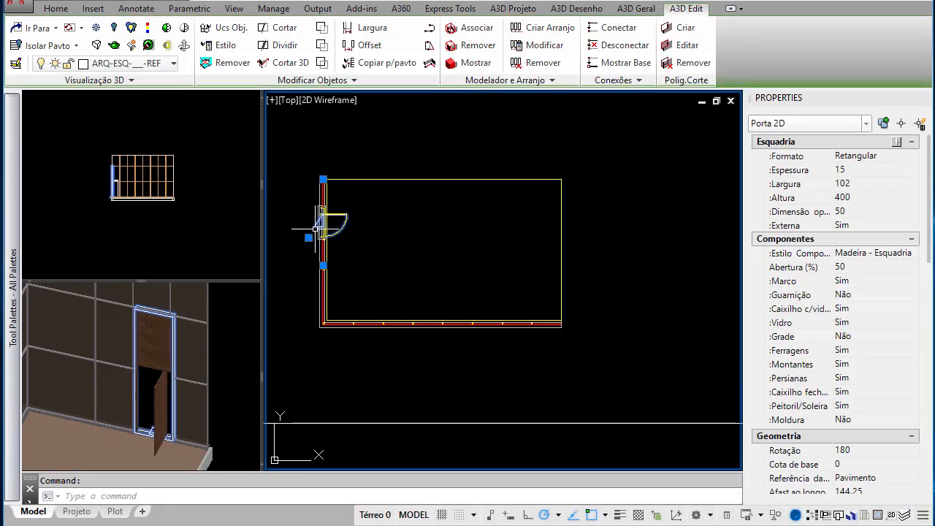
{"action": "left_click", "coordinate": [323, 265]}
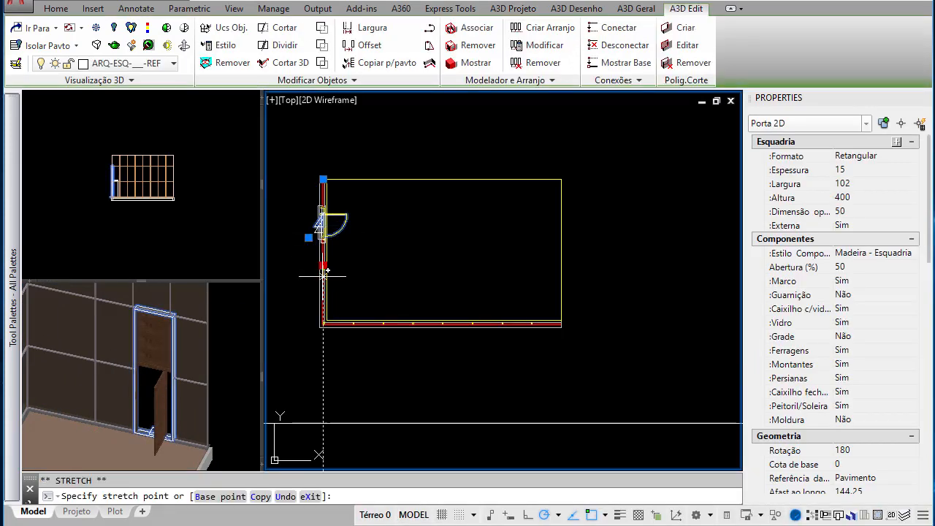
{"action": "left_click", "coordinate": [325, 320]}
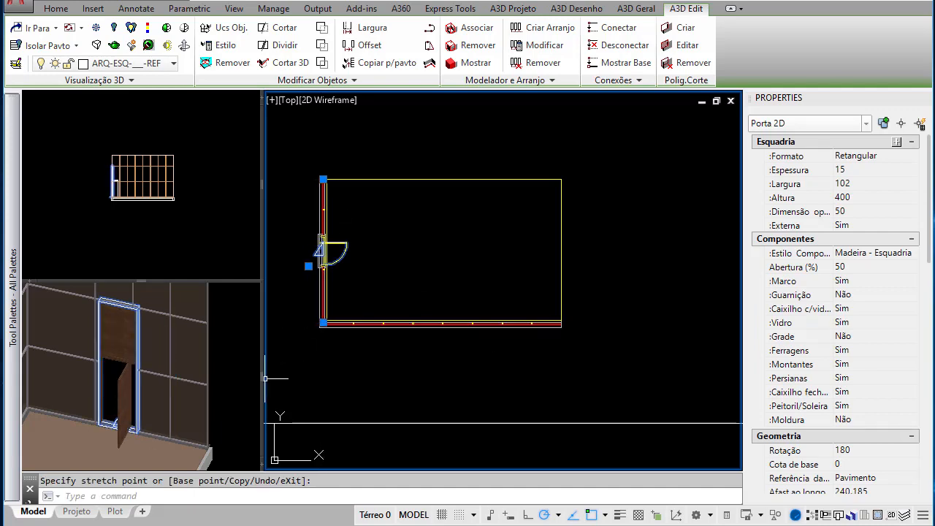
{"action": "key", "text": "Escape"}
Step: Examine in 3D how the glass panels and mullions meet the repositioned door from inside the room
{"action": "left_click", "coordinate": [196, 373]}
{"action": "middle_click_drag", "start_coordinate": [195, 373], "coordinate": [168, 363], "text": "shift"}
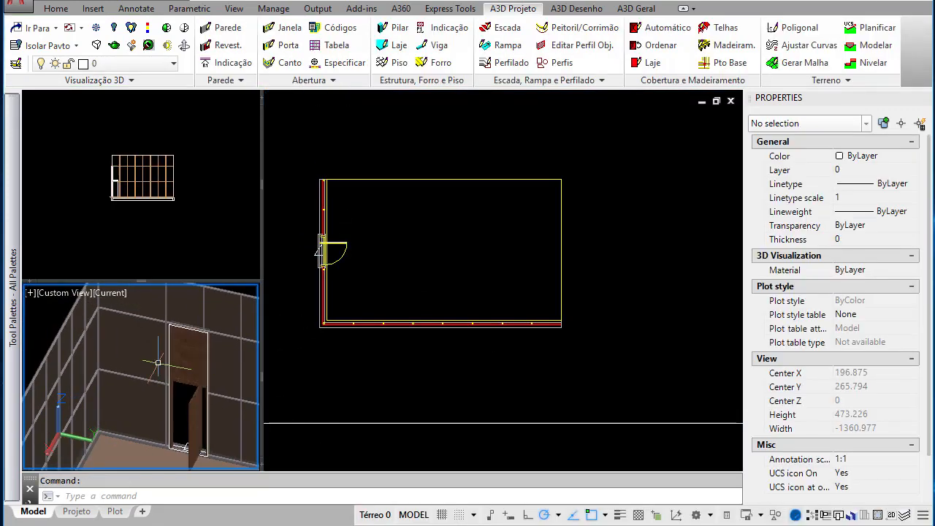
{"action": "scroll", "coordinate": [140, 356], "scroll_direction": "down", "scroll_amount": 1}
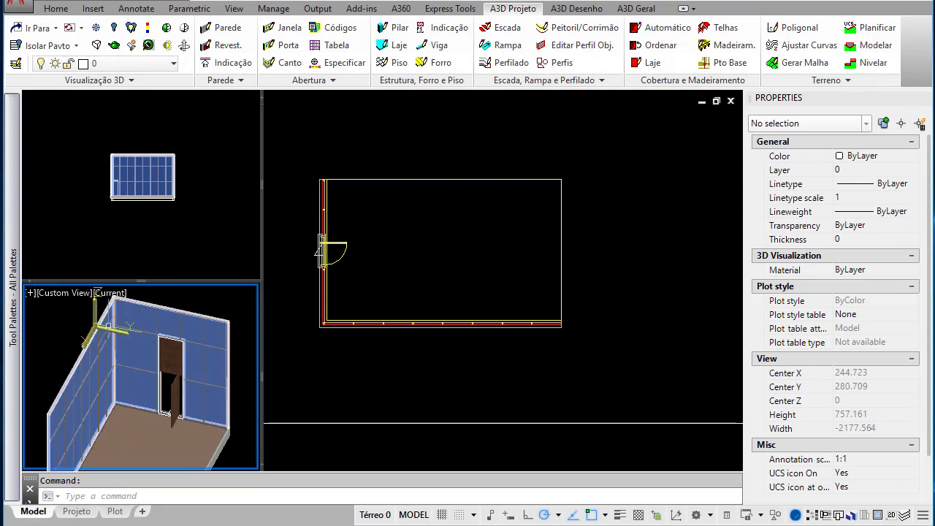
{"action": "middle_click_drag", "start_coordinate": [168, 387], "coordinate": [148, 379], "text": "shift"}
{"action": "scroll", "coordinate": [268, 165], "scroll_direction": "up", "scroll_amount": 1}
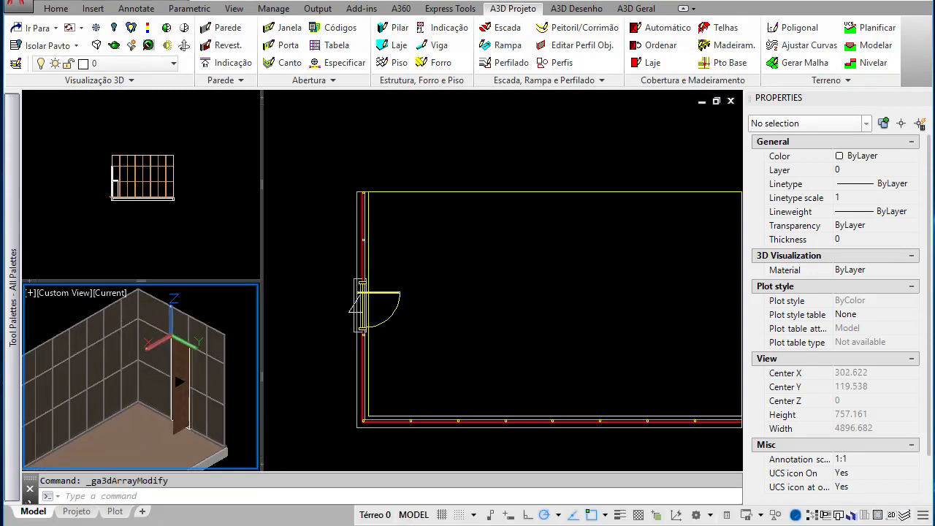
{"action": "scroll", "coordinate": [186, 391], "scroll_direction": "up", "scroll_amount": 1}
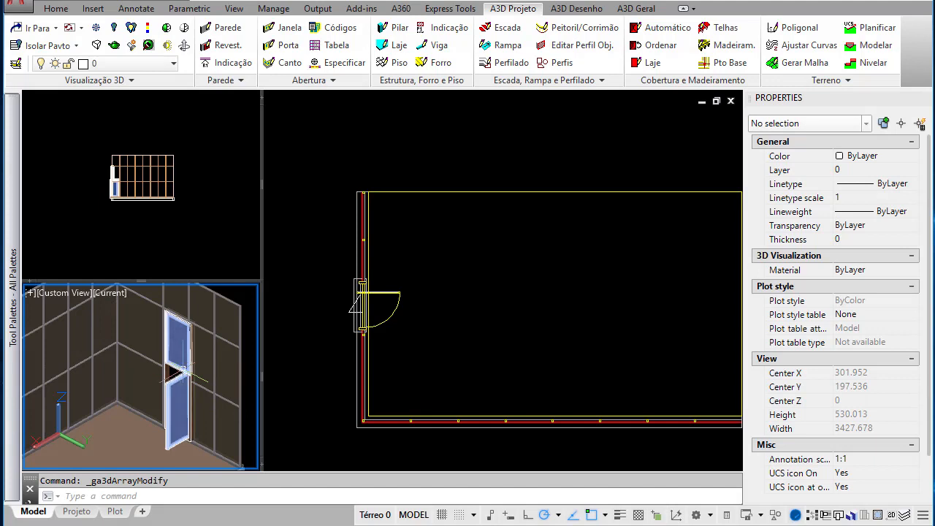
{"action": "scroll", "coordinate": [168, 380], "scroll_direction": "down", "scroll_amount": 1}
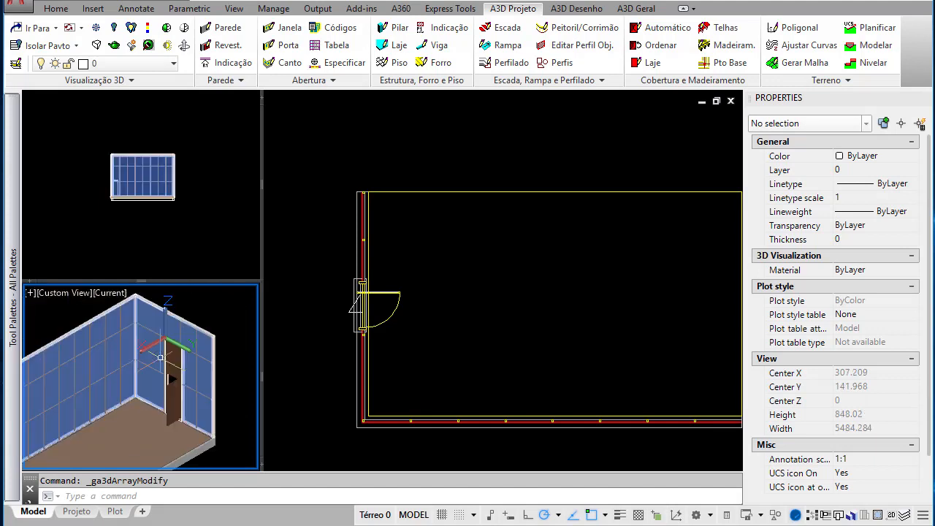
{"action": "middle_click_drag", "start_coordinate": [162, 377], "coordinate": [183, 371], "text": "shift"}
Step: Change the spacing mode of the vertical mullion array to Máximo, keeping the 100 spacing, and check the distribution in 3D
{"action": "scroll", "coordinate": [172, 343], "scroll_direction": "up", "scroll_amount": 6}
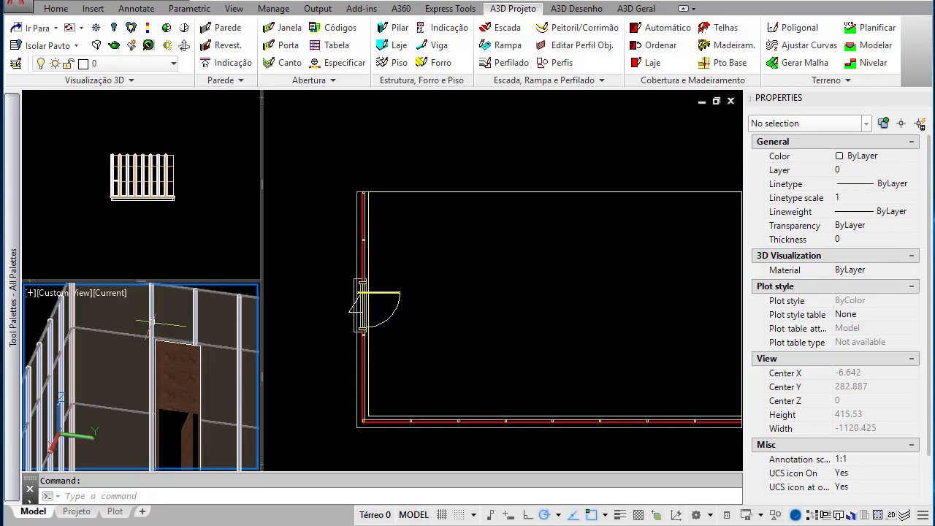
{"action": "left_click", "coordinate": [151, 322]}
{"action": "scroll", "coordinate": [152, 323], "scroll_direction": "down", "scroll_amount": 3}
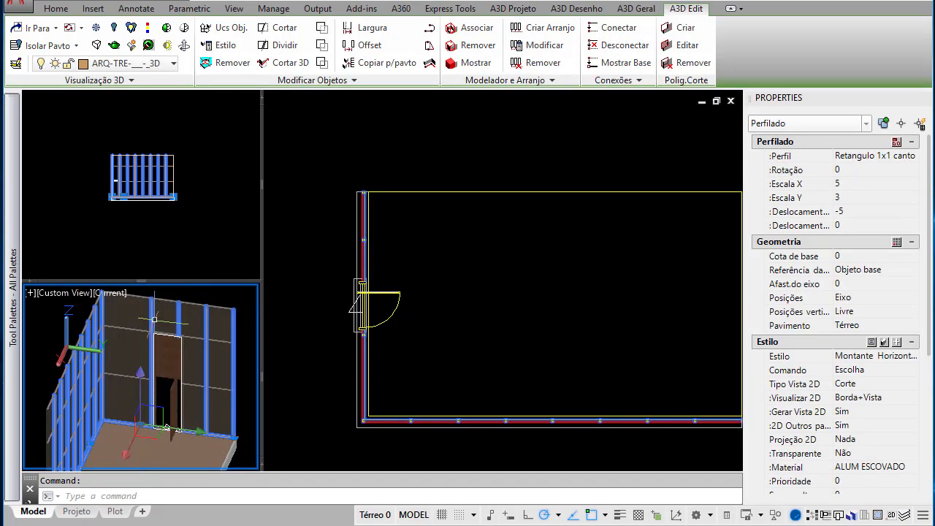
{"action": "left_click", "coordinate": [896, 242]}
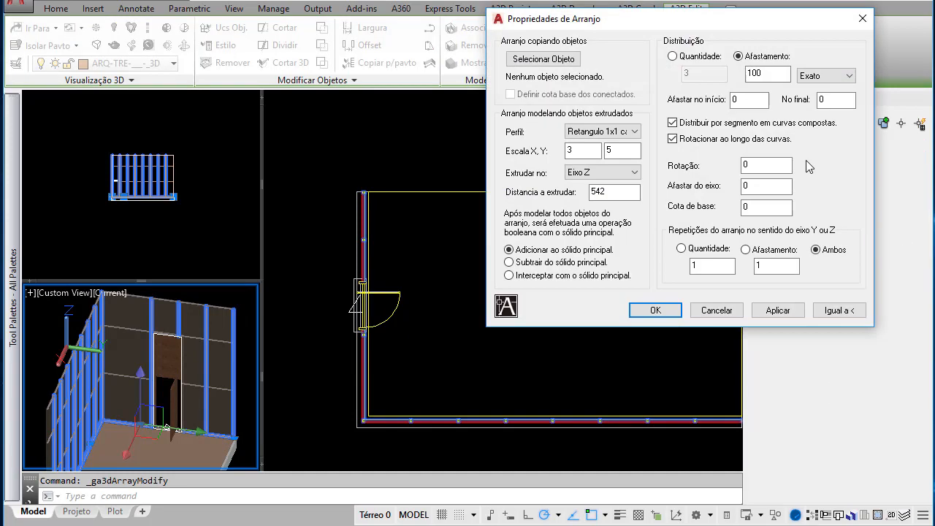
{"action": "left_click", "coordinate": [828, 79]}
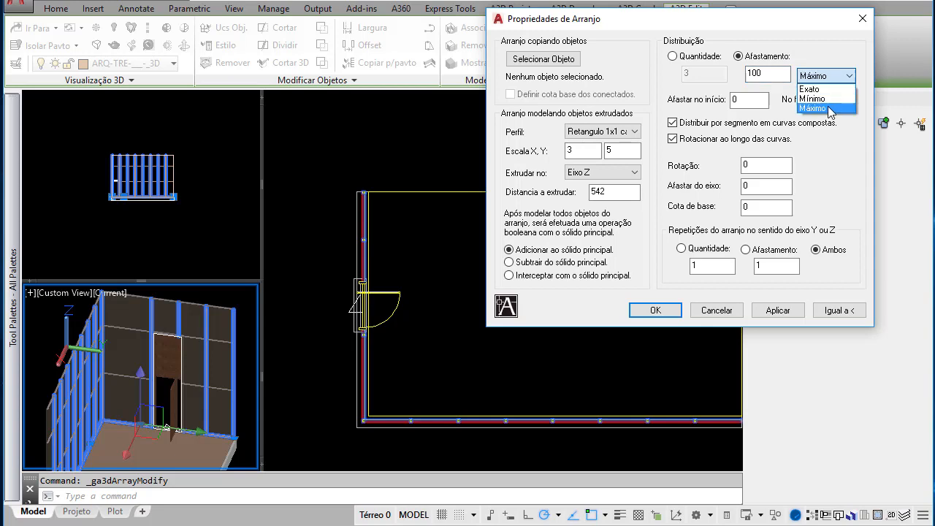
{"action": "left_click", "coordinate": [831, 109]}
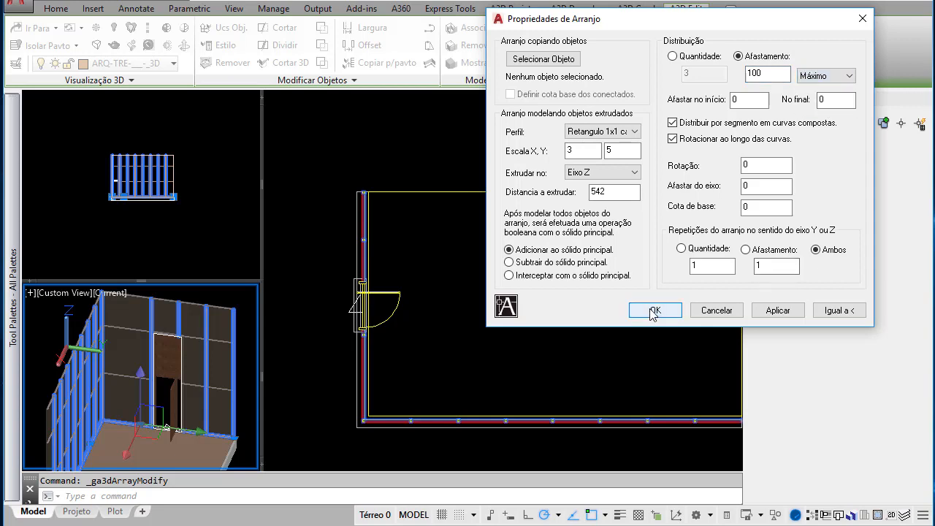
{"action": "left_click", "coordinate": [654, 309]}
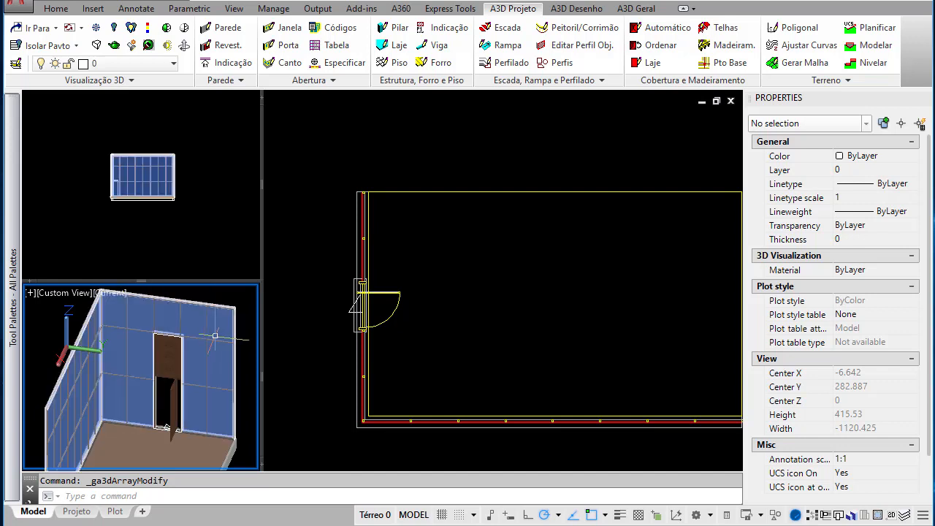
{"action": "scroll", "coordinate": [141, 343], "scroll_direction": "up", "scroll_amount": 3}
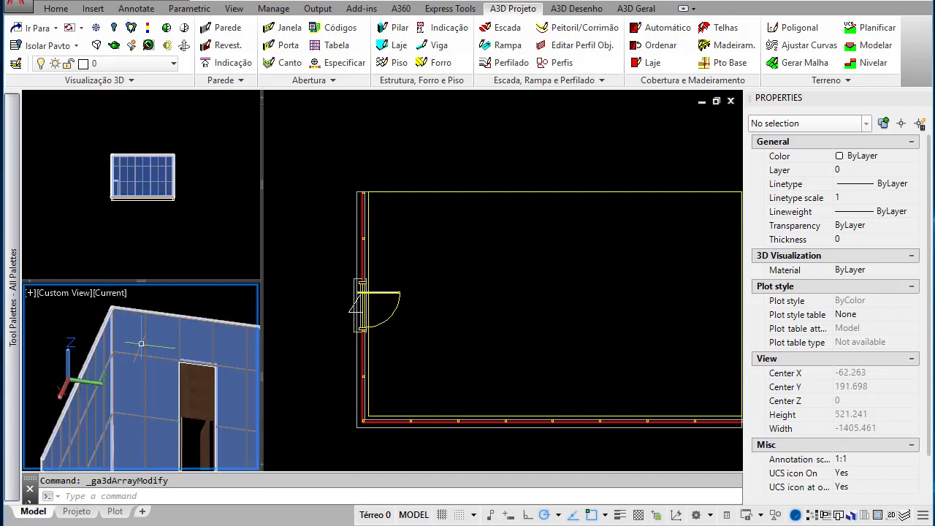
{"action": "scroll", "coordinate": [126, 336], "scroll_direction": "down", "scroll_amount": 3}
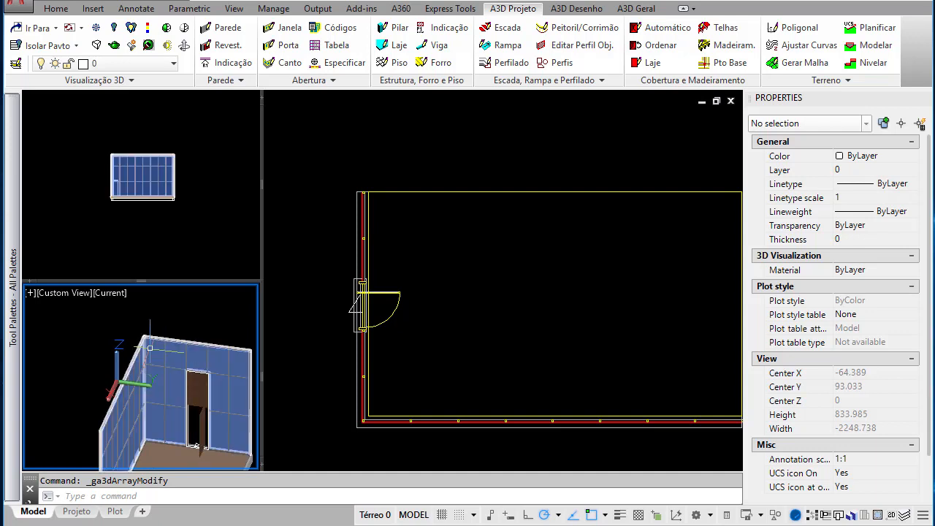
{"action": "middle_click_drag", "start_coordinate": [205, 419], "coordinate": [178, 413], "text": "shift"}
{"action": "scroll", "coordinate": [169, 384], "scroll_direction": "down", "scroll_amount": 3}
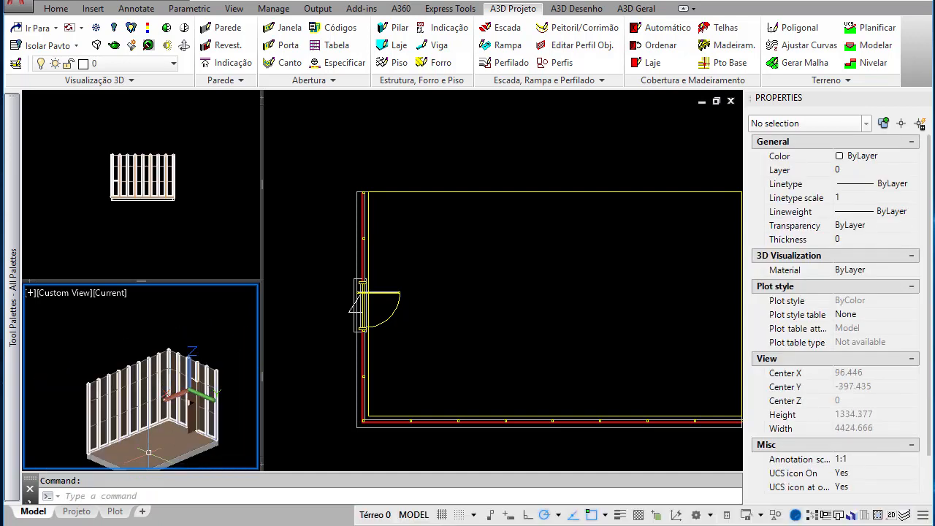
{"action": "mouse_move", "coordinate": [159, 418]}
{"action": "middle_mouse_down", "text": "shift"}
{"action": "mouse_move", "coordinate": [176, 446]}
{"action": "mouse_move", "coordinate": [212, 430]}
{"action": "mouse_move", "coordinate": [195, 424]}
{"action": "mouse_move", "coordinate": [213, 436]}
{"action": "mouse_move", "coordinate": [169, 387]}
{"action": "middle_mouse_up", "text": "shift"}
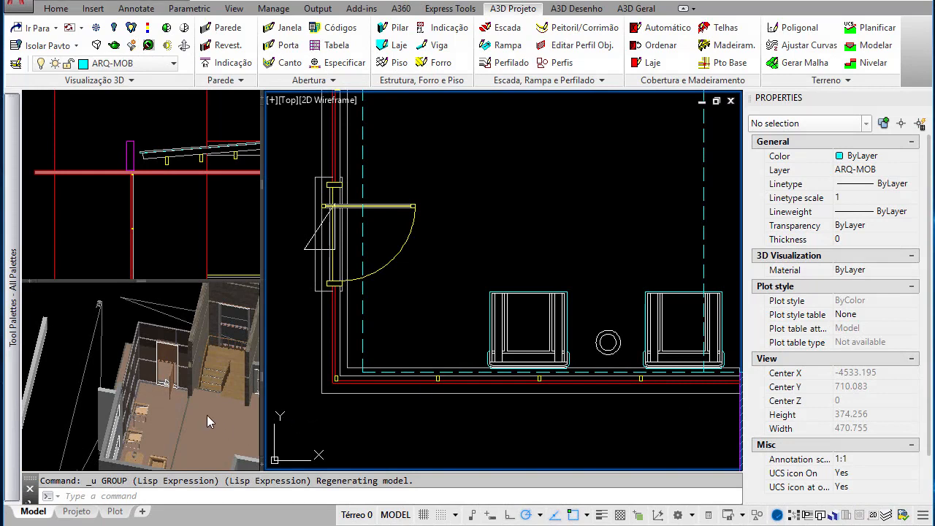
Step: In the house project, check the upper floor edge in 3D and go to the Planta Baixa Segundo view, framing the edge beside the stairs
{"action": "left_click", "coordinate": [207, 415]}
{"action": "middle_click_drag", "start_coordinate": [207, 415], "coordinate": [169, 417], "text": "shift"}
{"action": "scroll", "coordinate": [165, 412], "scroll_direction": "up", "scroll_amount": 3}
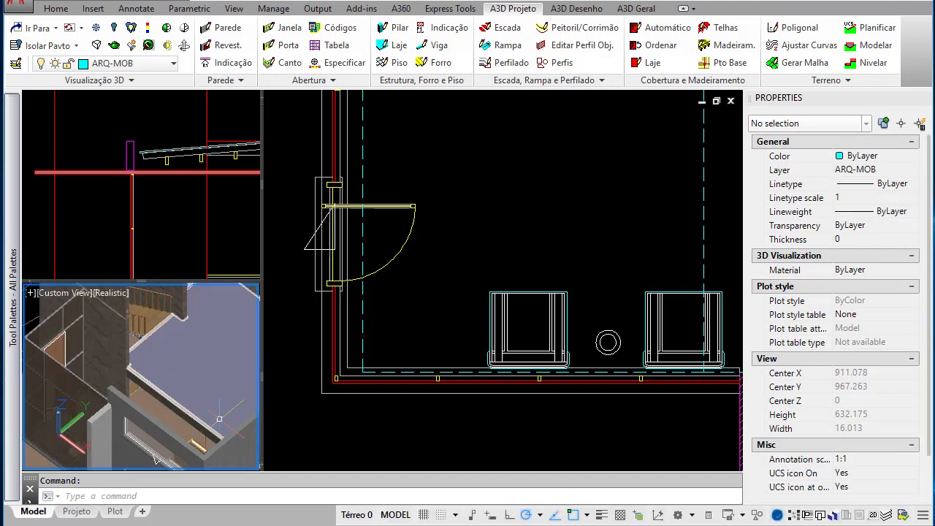
{"action": "left_click", "coordinate": [332, 325]}
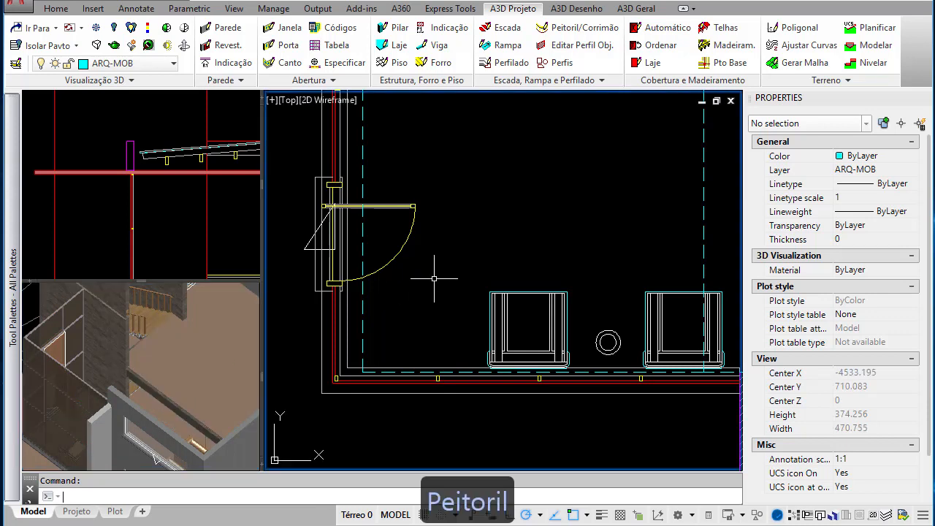
{"action": "key", "text": "ctrl+i"}
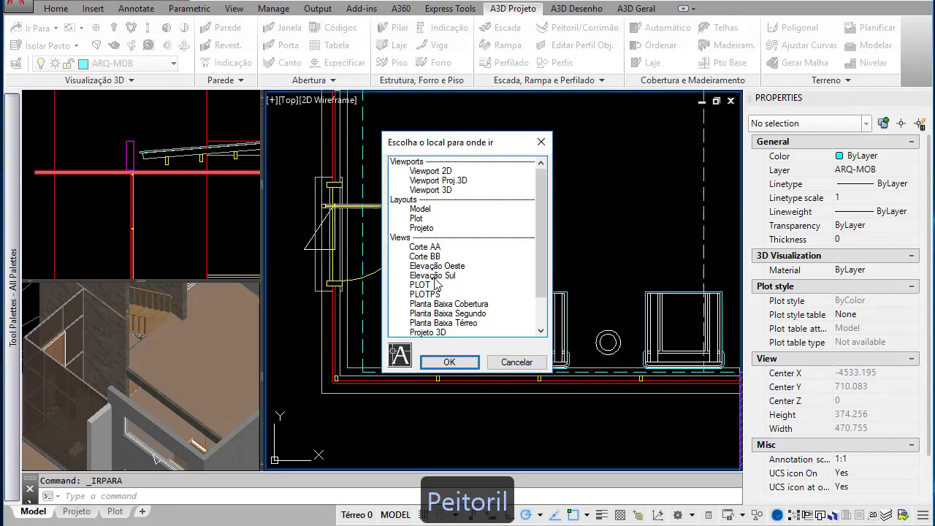
{"action": "double_click", "coordinate": [463, 314]}
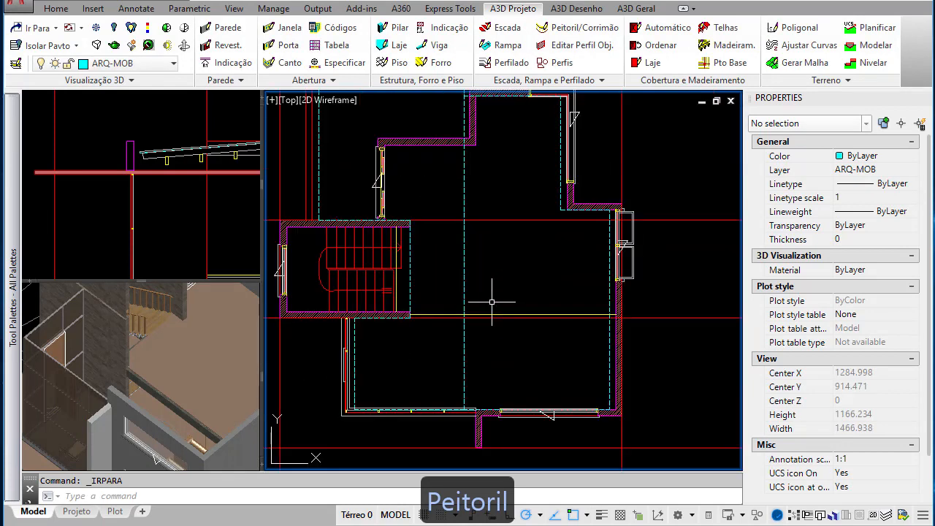
{"action": "scroll", "coordinate": [491, 299], "scroll_direction": "up", "scroll_amount": 2}
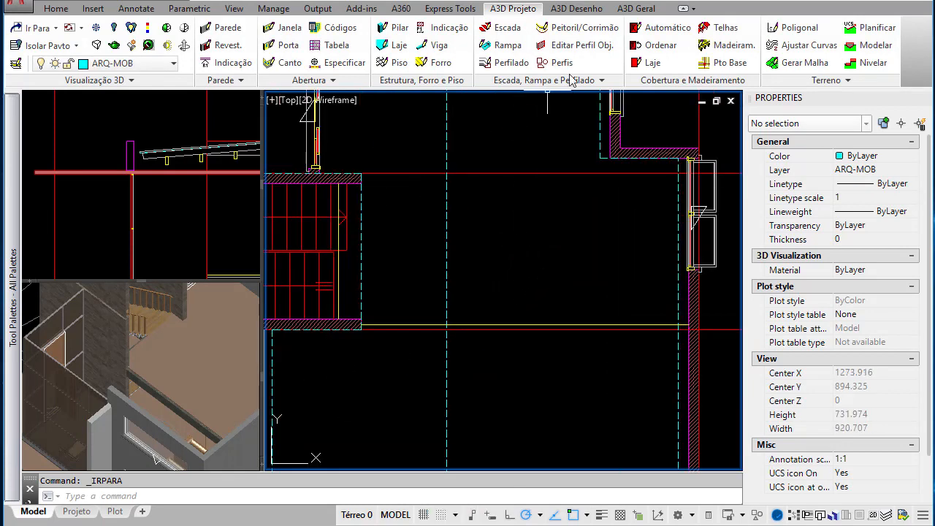
Step: Create a Peitoril railing 90 high with 5 by 5 Retangulo 1x1 supports at maximum spacing 100, connected to the second-floor slab
{"action": "left_click", "coordinate": [582, 28]}
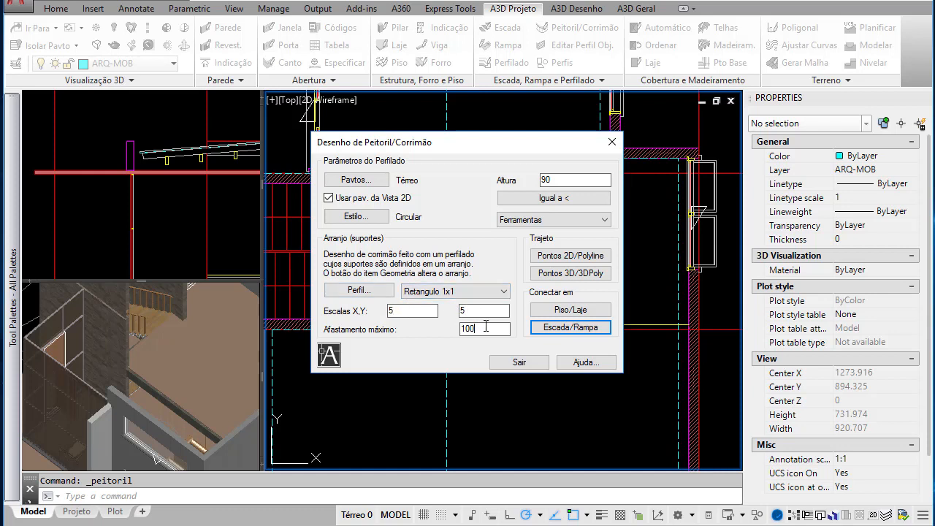
{"action": "left_click", "coordinate": [559, 180]}
{"action": "left_click", "coordinate": [572, 313]}
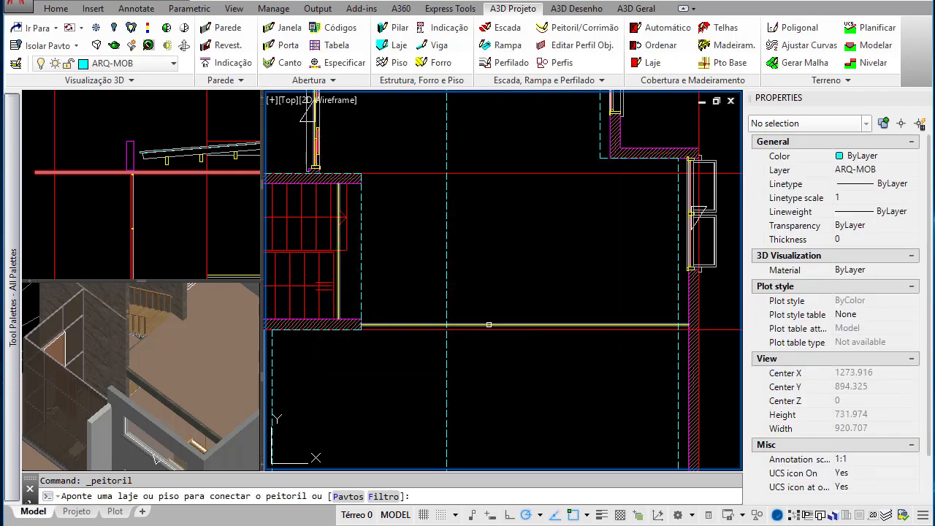
{"action": "left_click", "coordinate": [489, 325]}
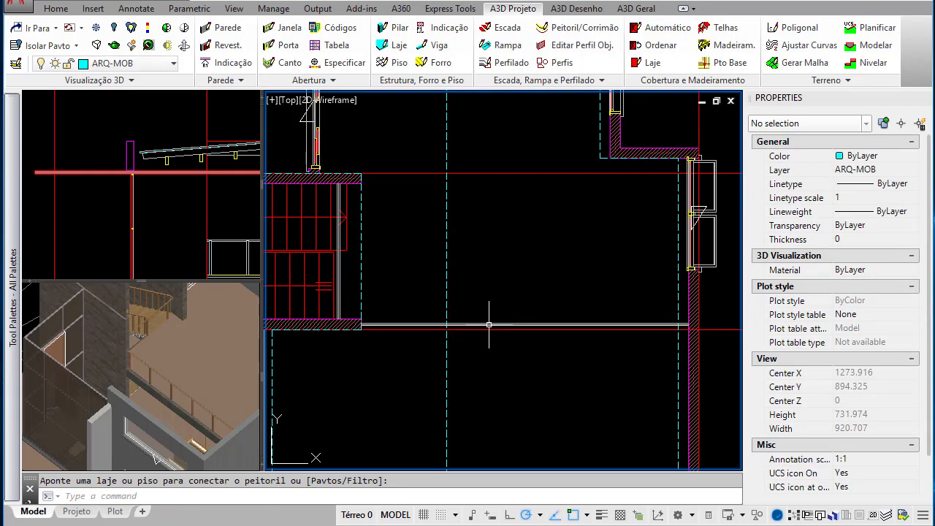
{"action": "left_click", "coordinate": [163, 374]}
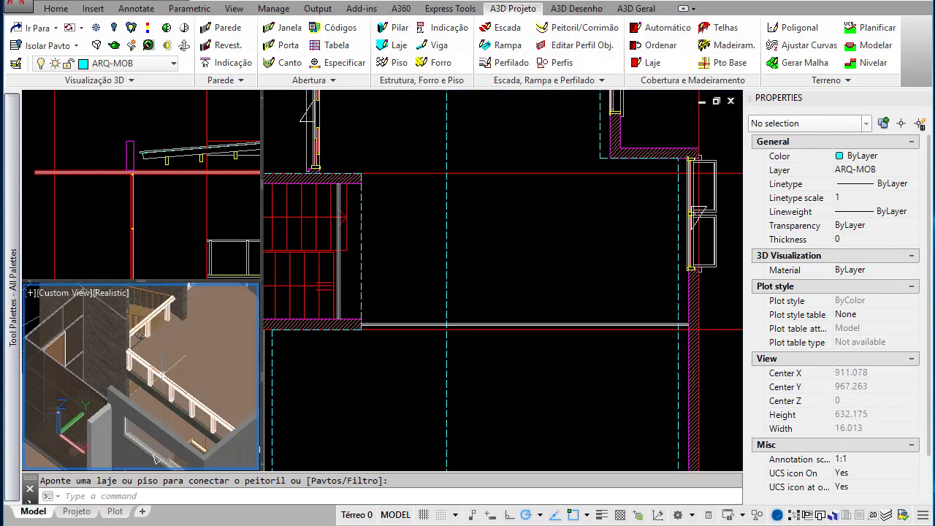
{"action": "left_click", "coordinate": [162, 375]}
{"action": "scroll", "coordinate": [162, 373], "scroll_direction": "down", "scroll_amount": 2}
{"action": "middle_click_drag", "start_coordinate": [199, 352], "coordinate": [167, 355], "text": "shift"}
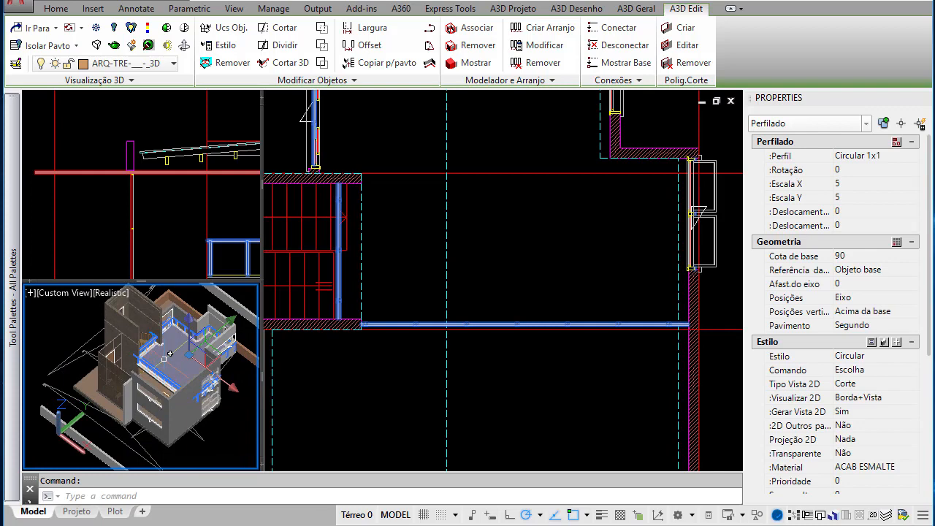
Step: Shorten the railing to a single straight run on the slab edge beside the stairs by stretching its start and end points
{"action": "left_click", "coordinate": [442, 252]}
{"action": "scroll", "coordinate": [444, 250], "scroll_direction": "down", "scroll_amount": 2}
{"action": "middle_click_drag", "start_coordinate": [460, 226], "coordinate": [454, 291]}
{"action": "key", "text": "Escape"}
{"action": "left_click", "coordinate": [412, 369]}
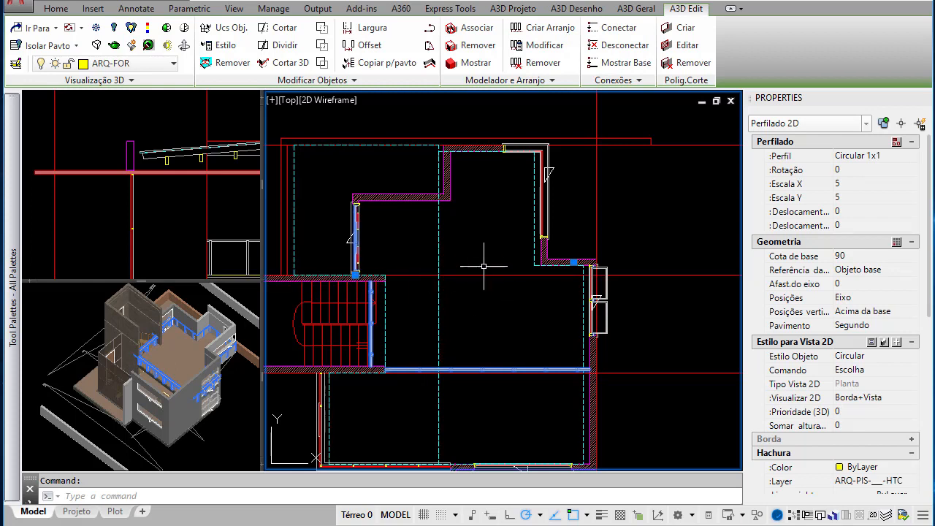
{"action": "left_click", "coordinate": [575, 261]}
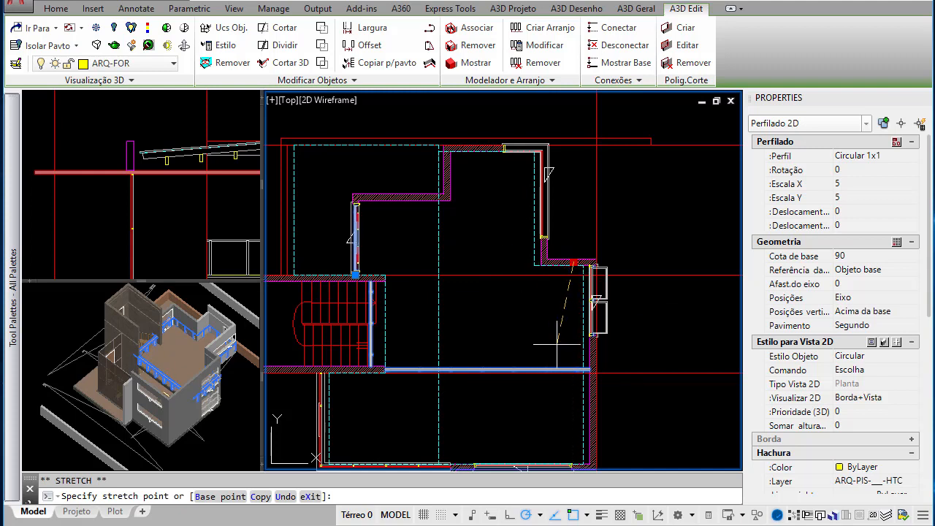
{"action": "key", "text": "Escape"}
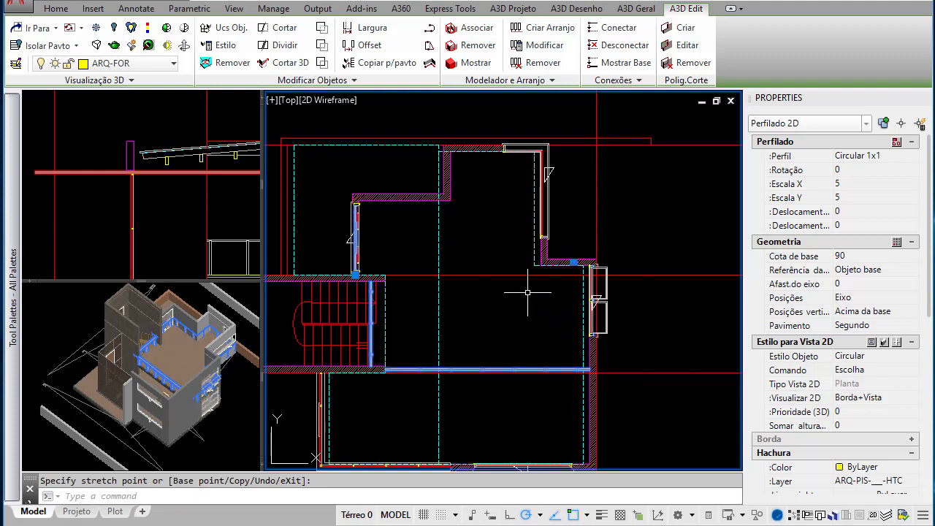
{"action": "left_click", "coordinate": [356, 275]}
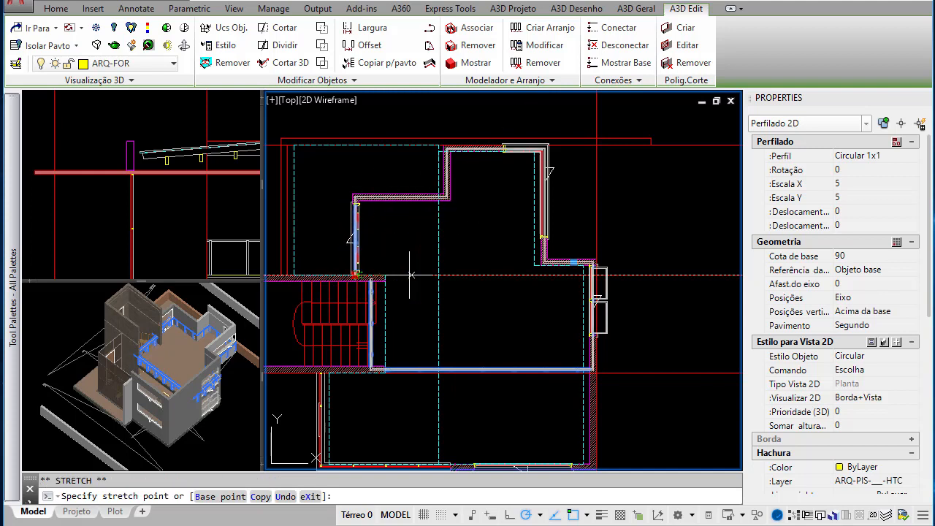
{"action": "left_click", "coordinate": [422, 326]}
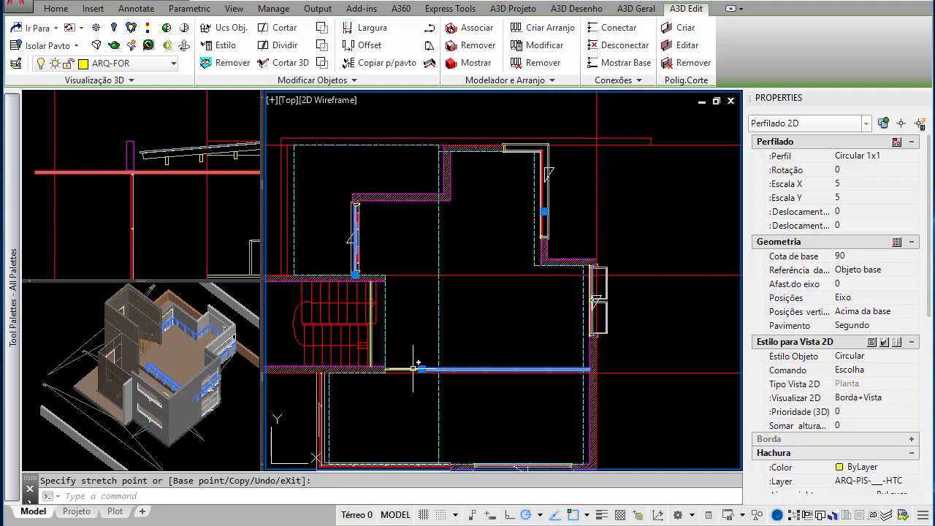
{"action": "left_click", "coordinate": [357, 275]}
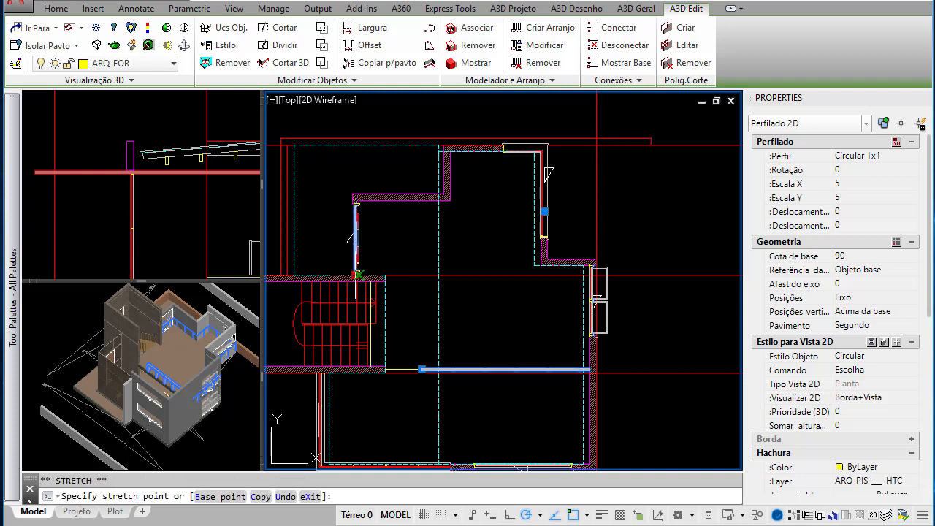
{"action": "left_click", "coordinate": [535, 380]}
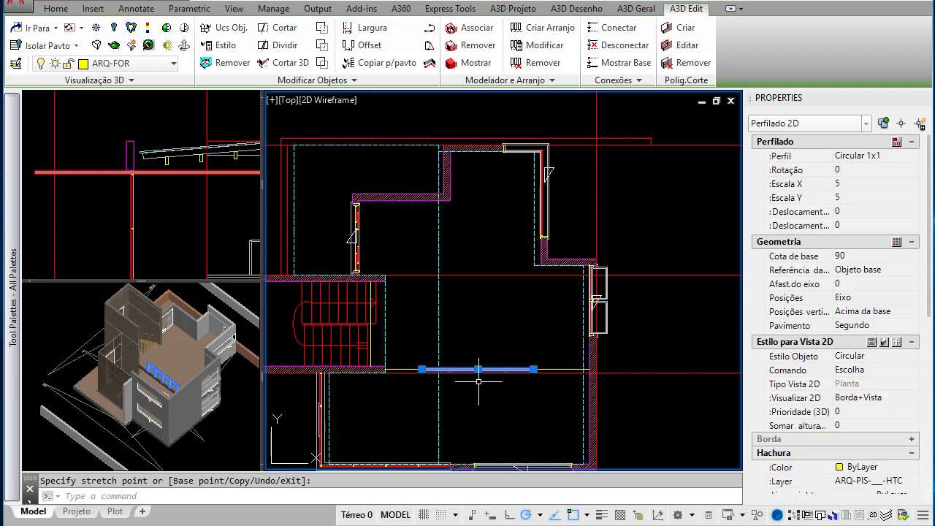
Step: Extend both ends of the shortened railing along the slab edge to meet the stair wall and the opposite side wall
{"action": "scroll", "coordinate": [479, 381], "scroll_direction": "up", "scroll_amount": 2}
{"action": "middle_click_drag", "start_coordinate": [477, 373], "coordinate": [514, 340]}
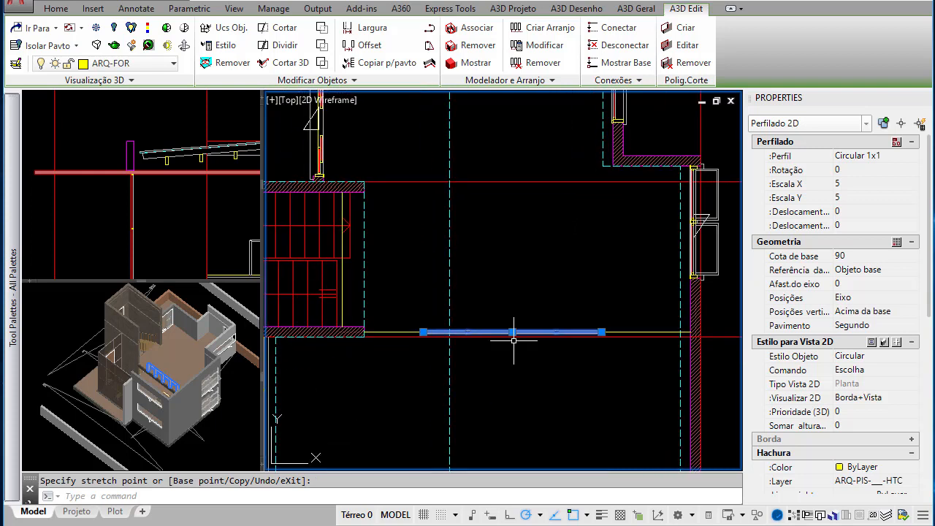
{"action": "left_click", "coordinate": [423, 332]}
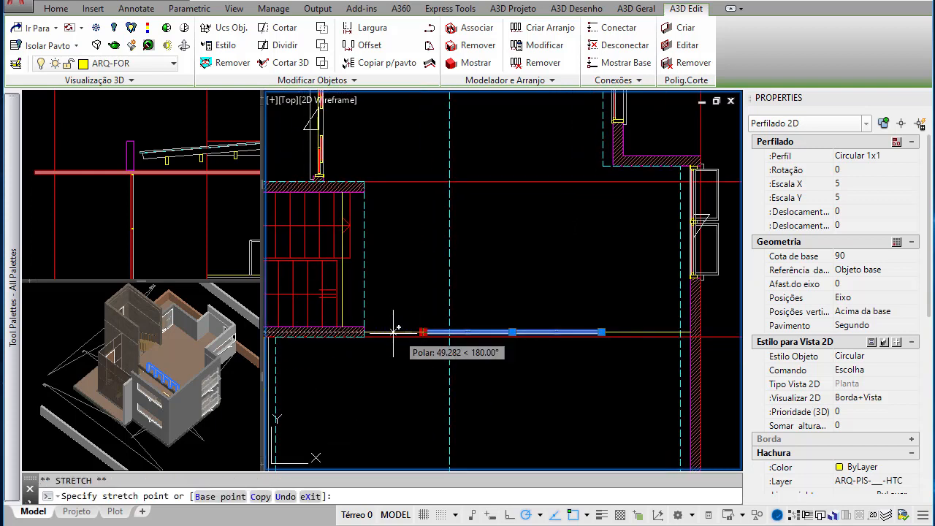
{"action": "left_click", "coordinate": [371, 332]}
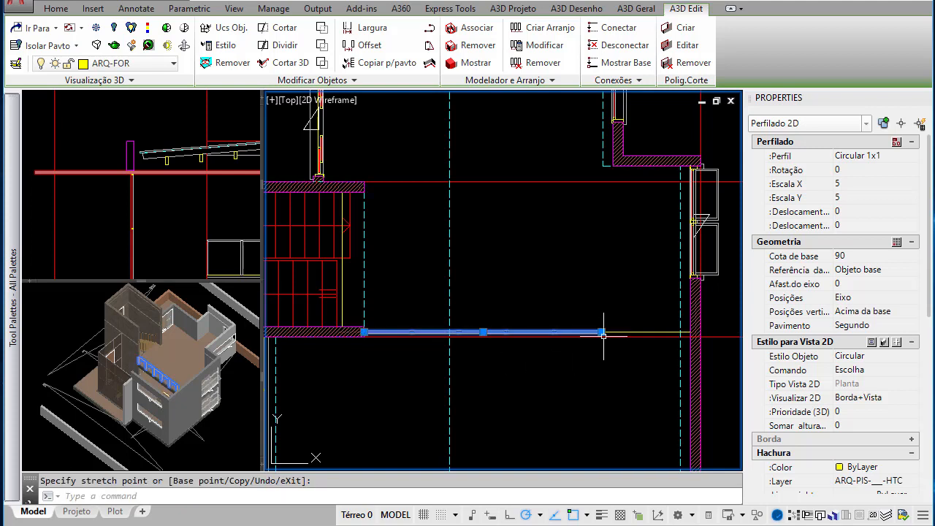
{"action": "left_click", "coordinate": [691, 332]}
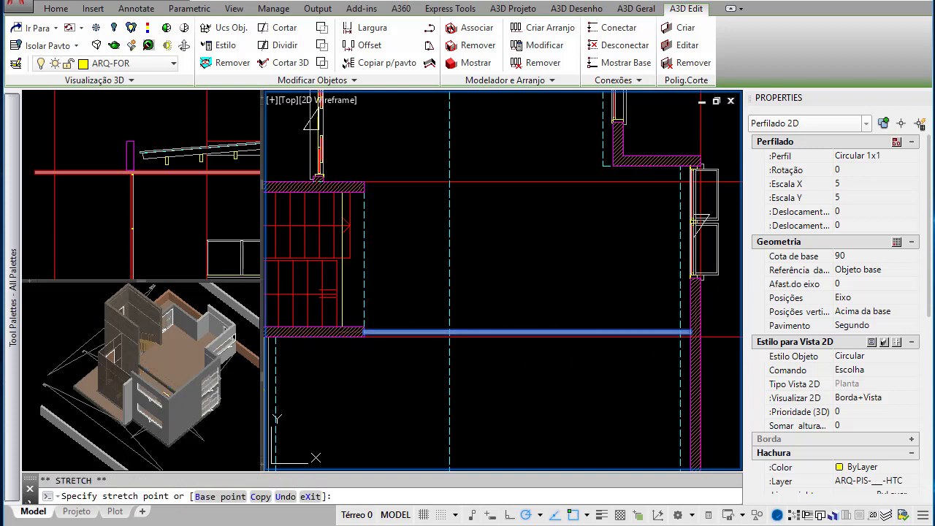
Step: Examine the fitted railing up close in 3D and review its base height and position properties
{"action": "left_click", "coordinate": [168, 378]}
{"action": "key", "text": "Escape"}
{"action": "middle_click_drag", "start_coordinate": [170, 392], "coordinate": [194, 383], "text": "shift"}
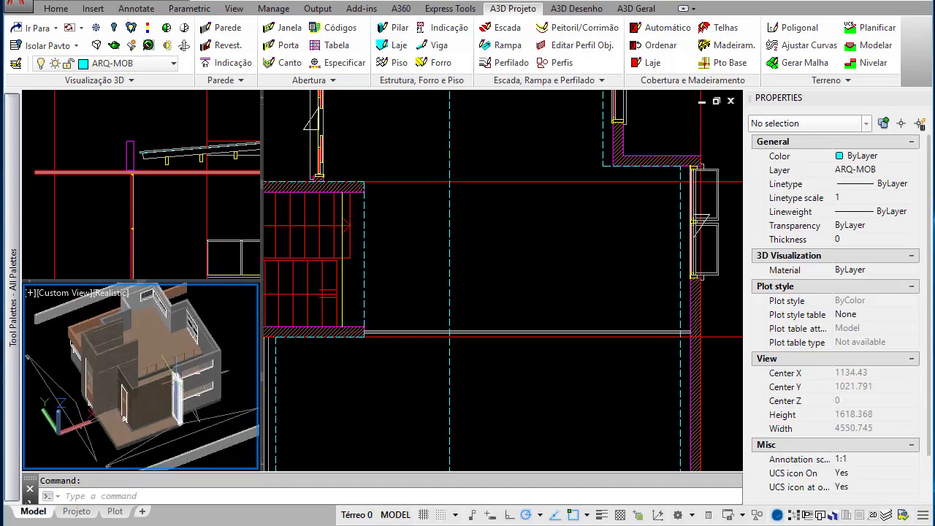
{"action": "scroll", "coordinate": [177, 367], "scroll_direction": "up", "scroll_amount": 5}
{"action": "scroll", "coordinate": [177, 367], "scroll_direction": "up", "scroll_amount": 4}
{"action": "left_click", "coordinate": [483, 395]}
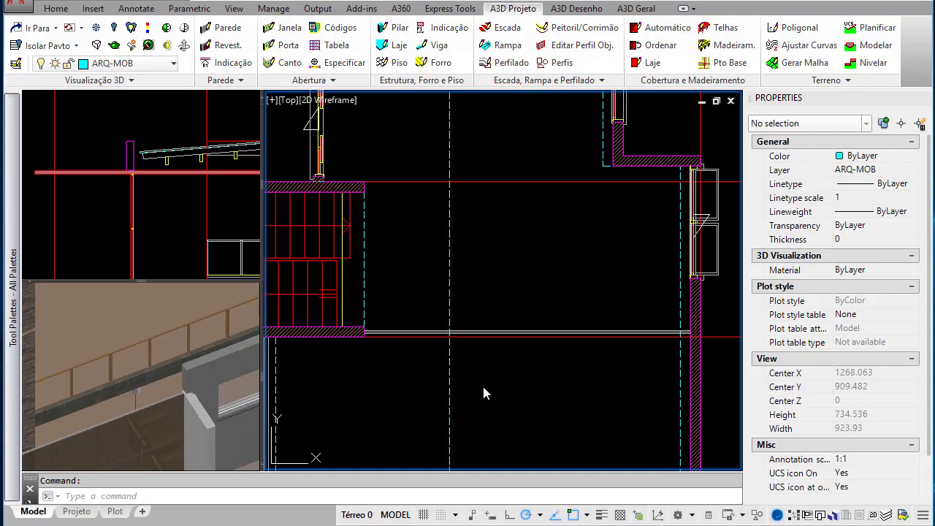
{"action": "left_click", "coordinate": [383, 330]}
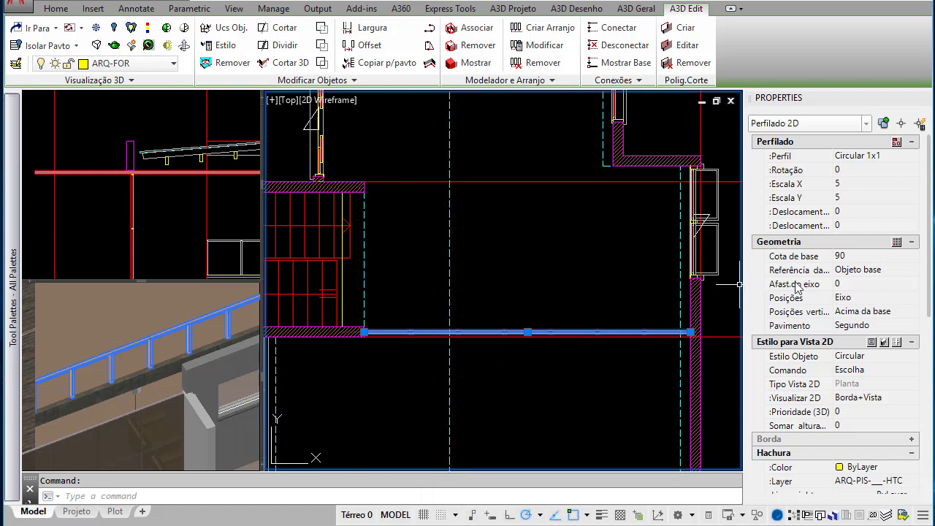
{"action": "key", "text": "Escape"}
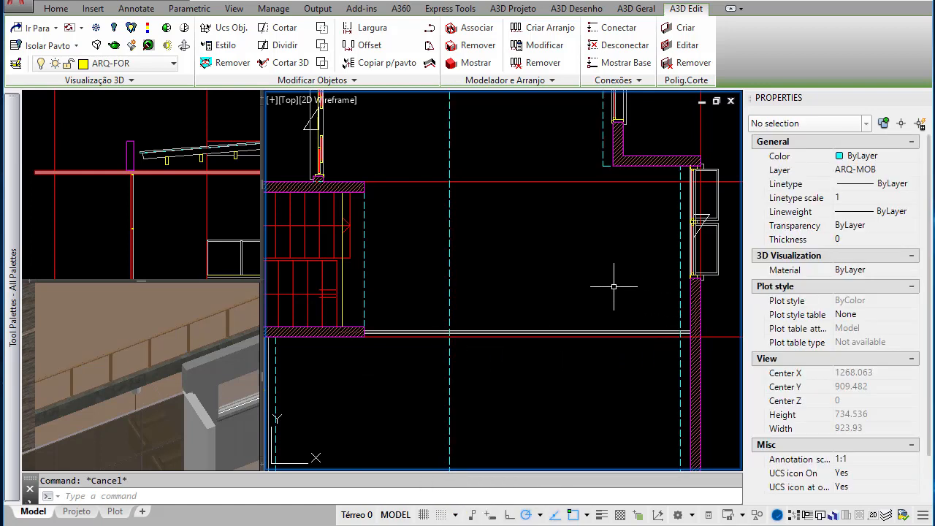
Step: Add a Borda Piso Perfilado connected to the railing, with base height -90 referenced to Objeto base
{"action": "left_click", "coordinate": [511, 62]}
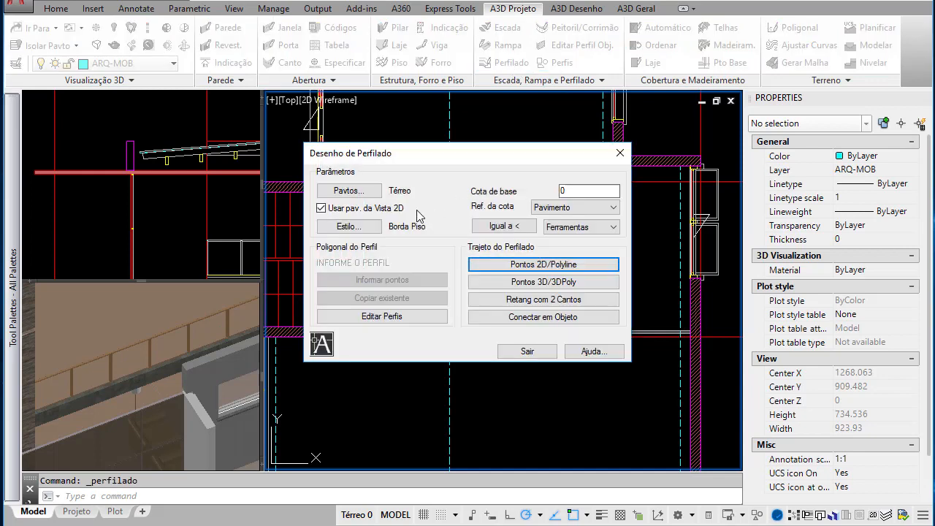
{"action": "left_click", "coordinate": [349, 226]}
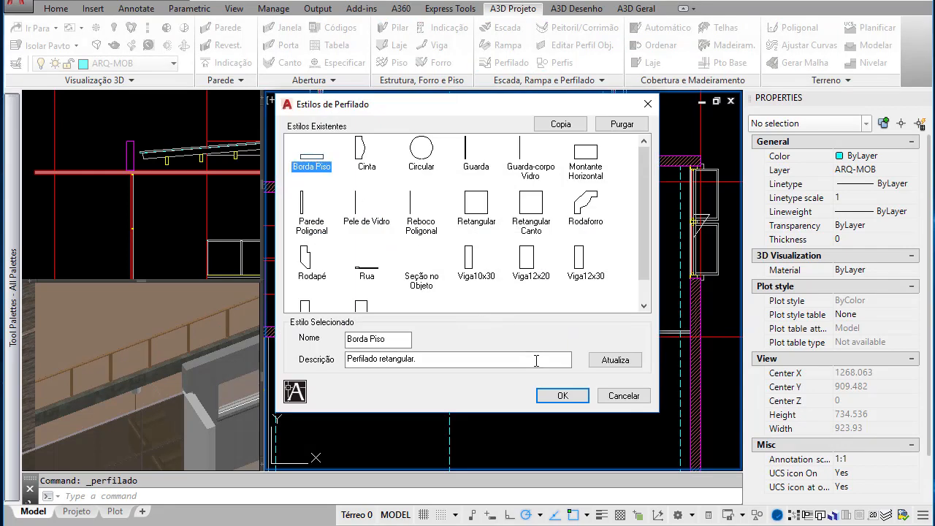
{"action": "left_click", "coordinate": [560, 394]}
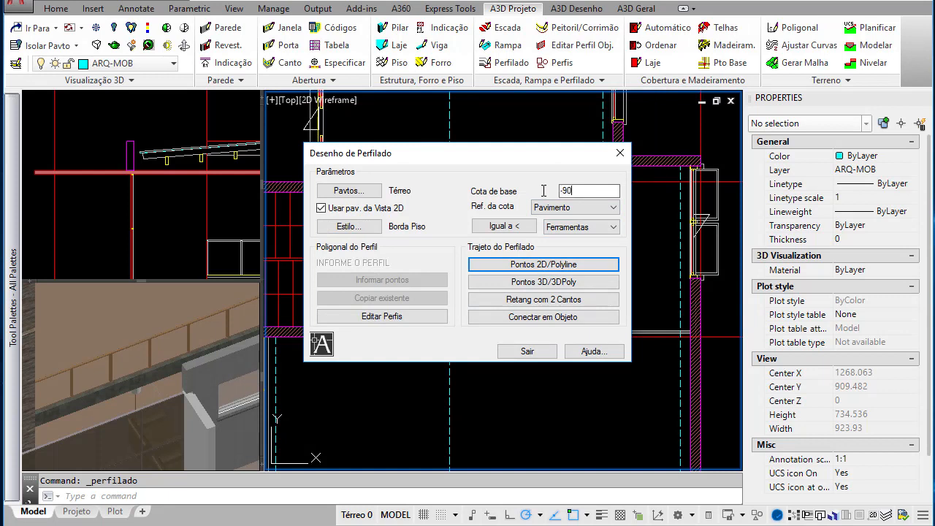
{"action": "left_click", "coordinate": [577, 207]}
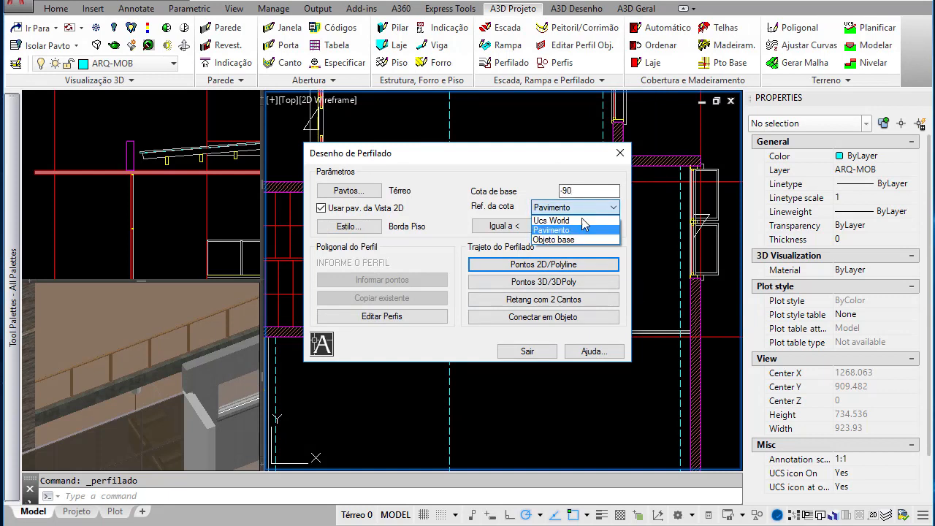
{"action": "left_click", "coordinate": [567, 240]}
{"action": "left_click", "coordinate": [572, 318]}
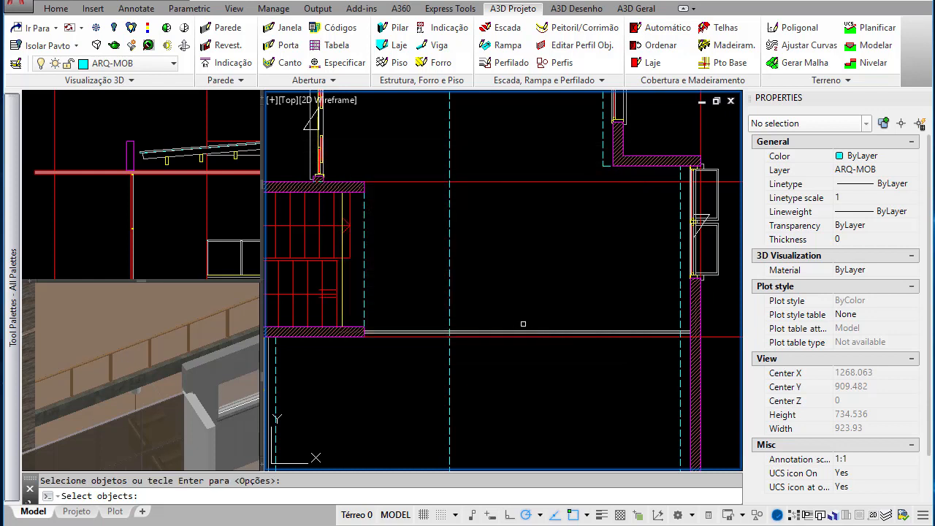
{"action": "left_click", "coordinate": [517, 330]}
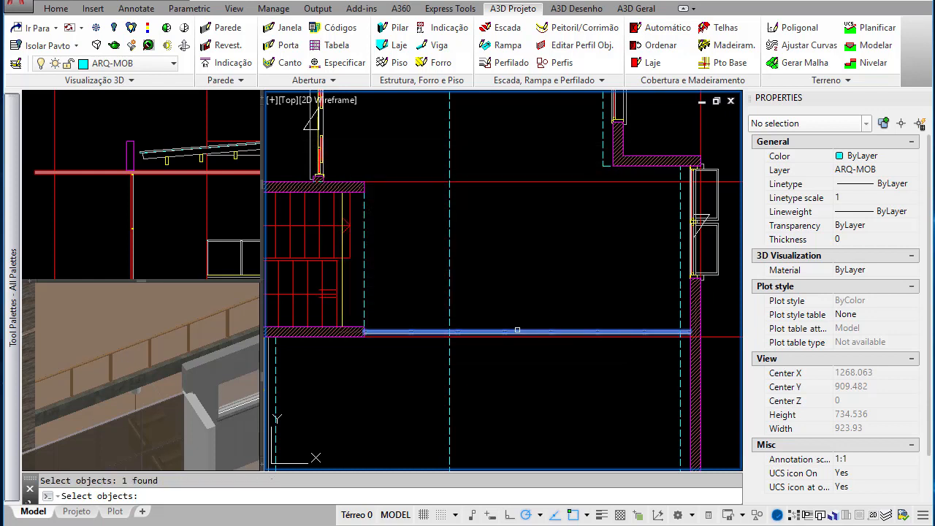
{"action": "key", "text": "Return"}
Step: Examine the floor-edge profile beneath the railing in 3D and in the section drawing
{"action": "left_click", "coordinate": [102, 395]}
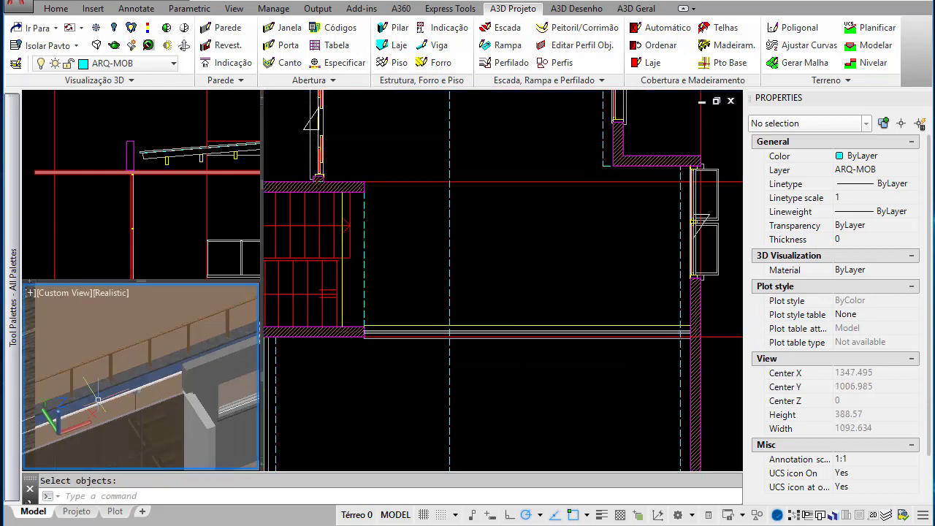
{"action": "scroll", "coordinate": [98, 395], "scroll_direction": "up", "scroll_amount": 5}
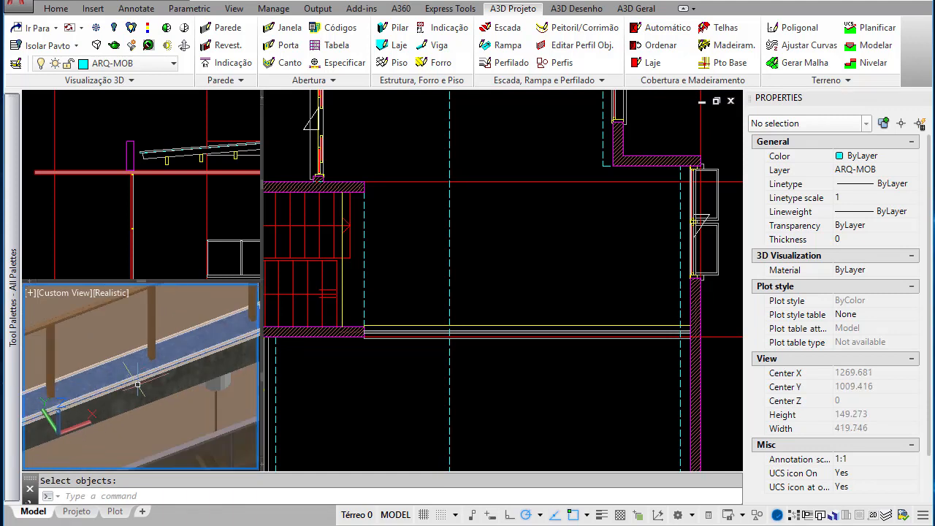
{"action": "left_click", "coordinate": [355, 349]}
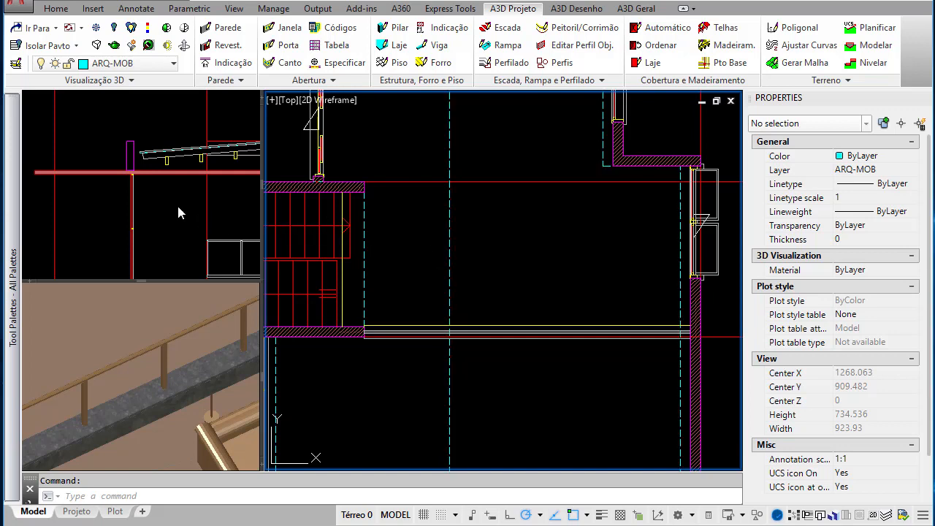
{"action": "left_click", "coordinate": [215, 353]}
{"action": "scroll", "coordinate": [170, 354], "scroll_direction": "down", "scroll_amount": 5}
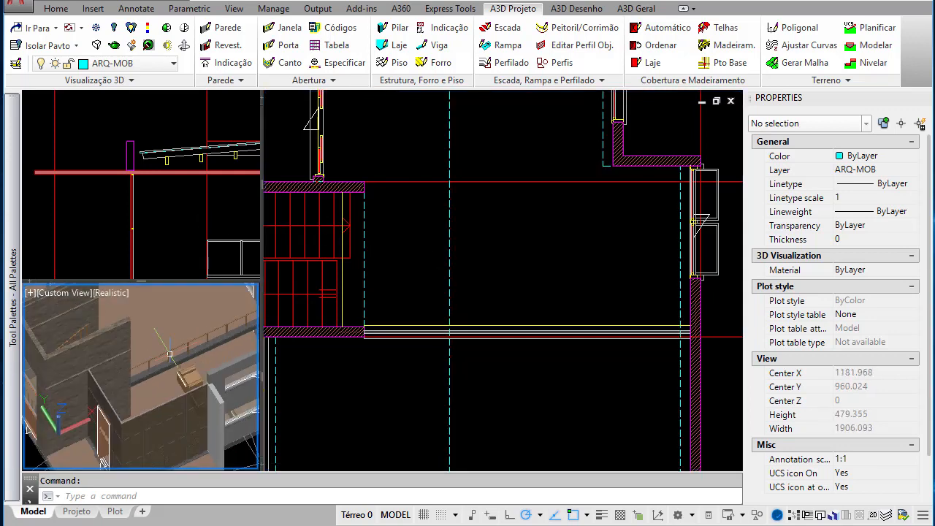
{"action": "left_click", "coordinate": [183, 192]}
{"action": "scroll", "coordinate": [182, 192], "scroll_direction": "down", "scroll_amount": 5}
{"action": "scroll", "coordinate": [170, 163], "scroll_direction": "up", "scroll_amount": 8}
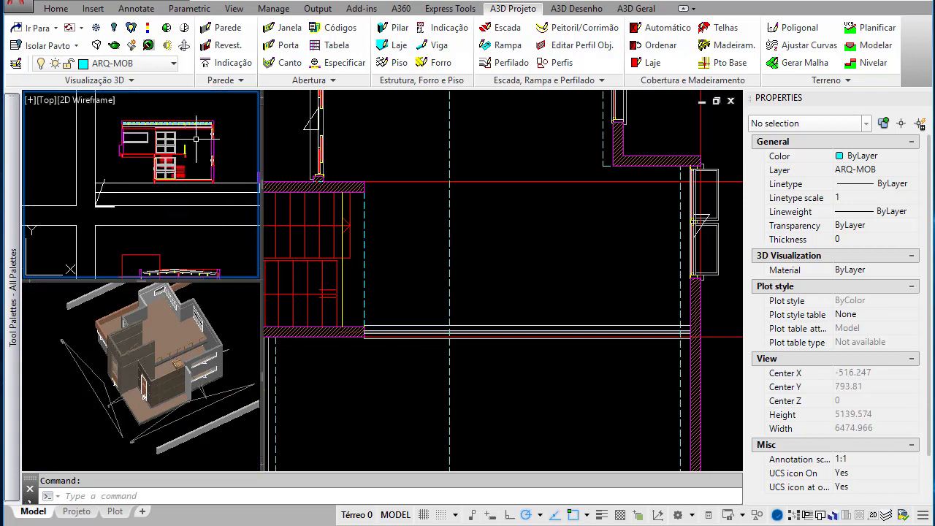
{"action": "scroll", "coordinate": [206, 204], "scroll_direction": "up", "scroll_amount": 2}
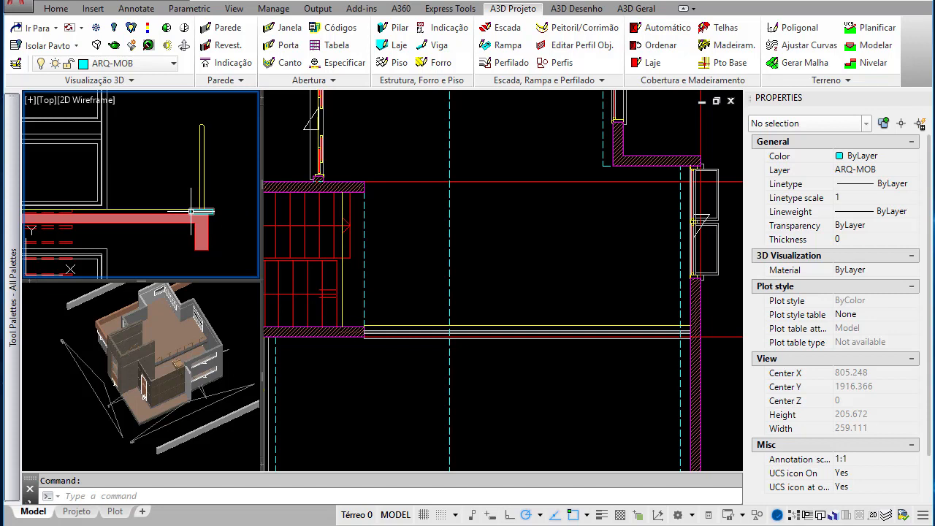
{"action": "left_click", "coordinate": [417, 281]}
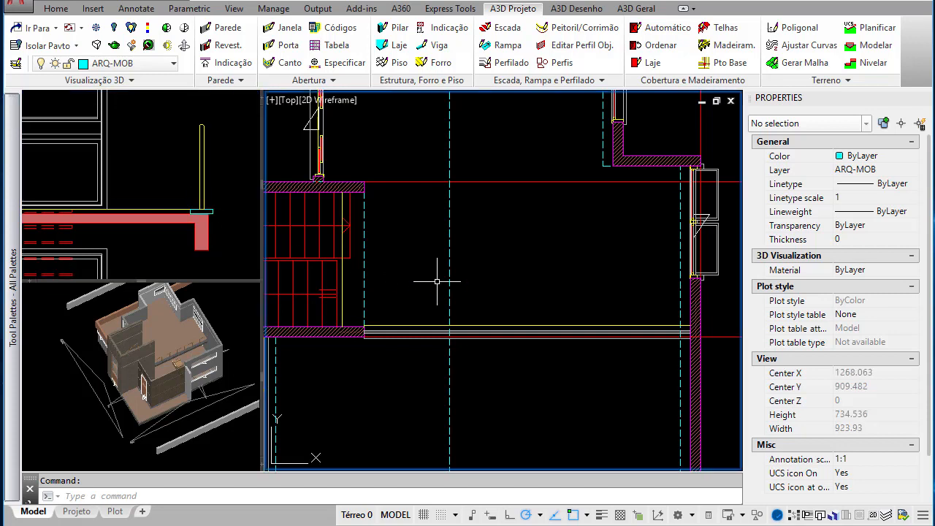
Step: Add a Guarda-corpo Vidro Perfilado connected to the railing along the slab edge
{"action": "left_click", "coordinate": [183, 377]}
{"action": "scroll", "coordinate": [179, 369], "scroll_direction": "up", "scroll_amount": 6}
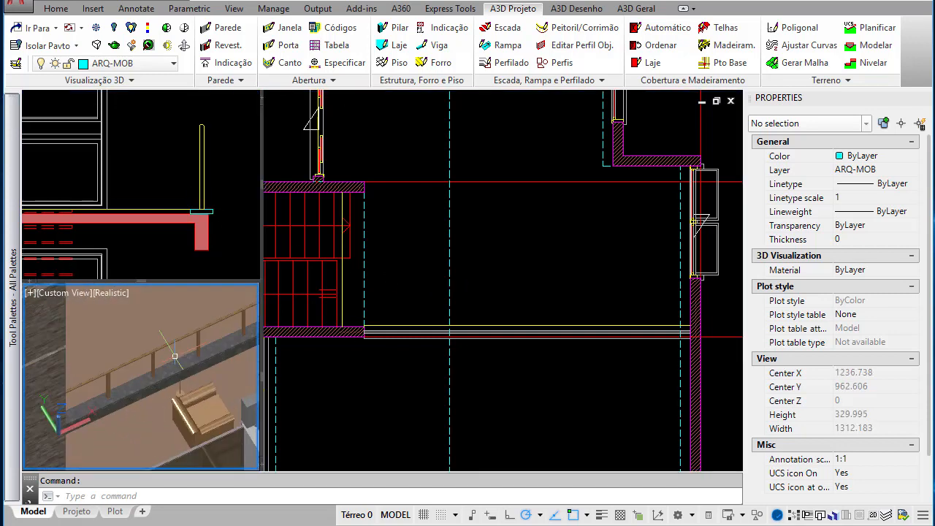
{"action": "left_click", "coordinate": [511, 65]}
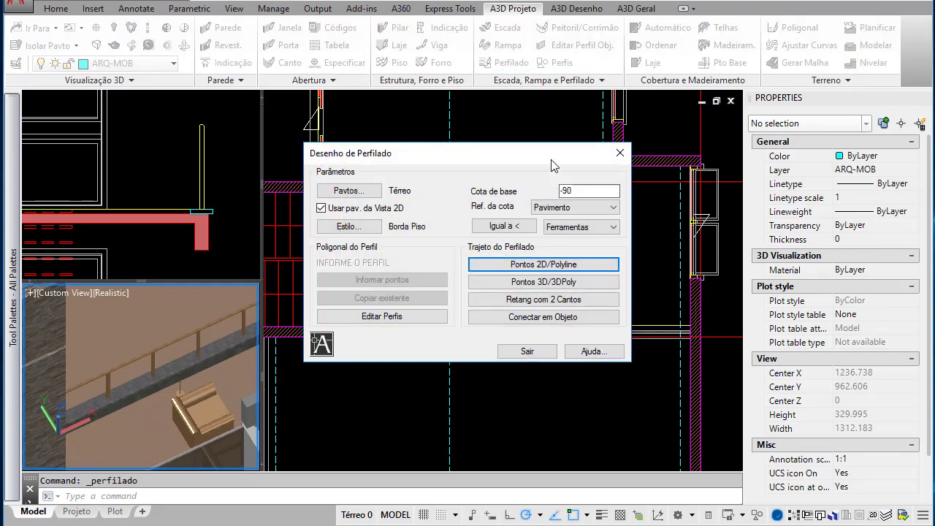
{"action": "left_click", "coordinate": [348, 226]}
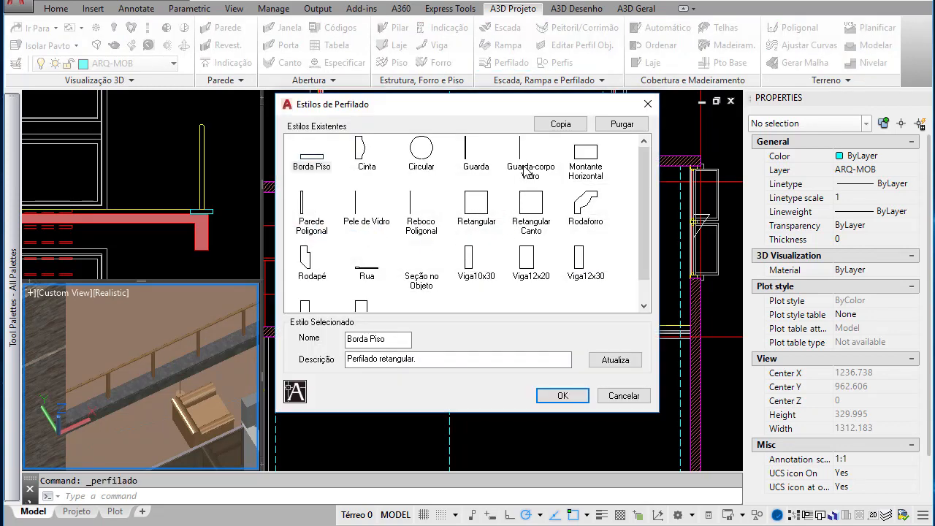
{"action": "left_click", "coordinate": [526, 171]}
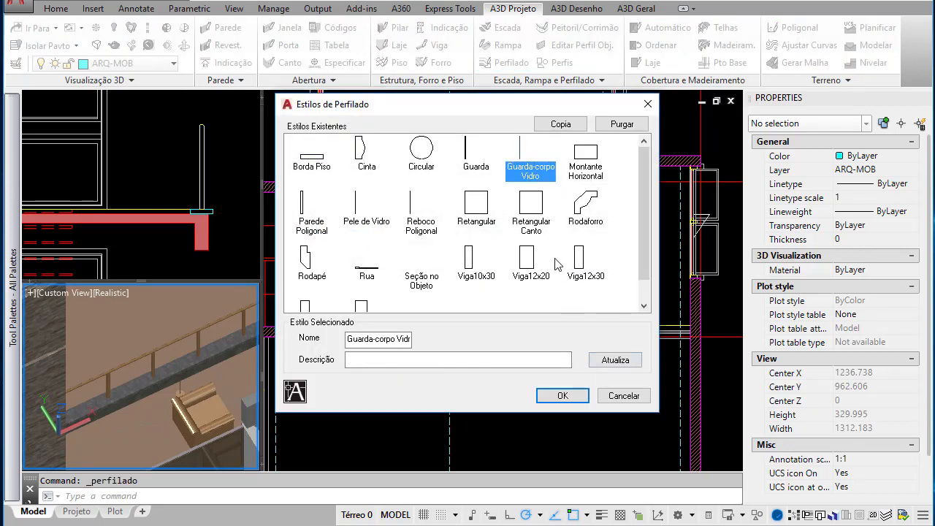
{"action": "left_click", "coordinate": [562, 395]}
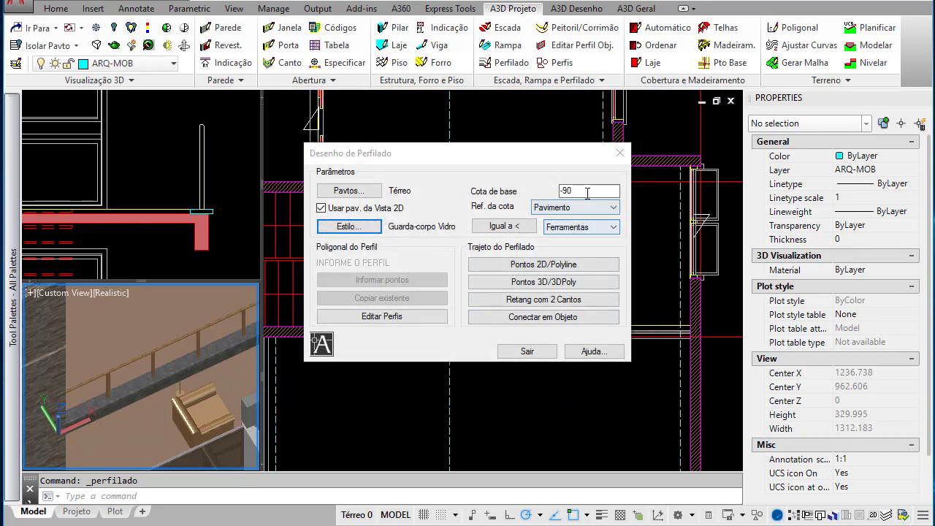
{"action": "left_click", "coordinate": [582, 317]}
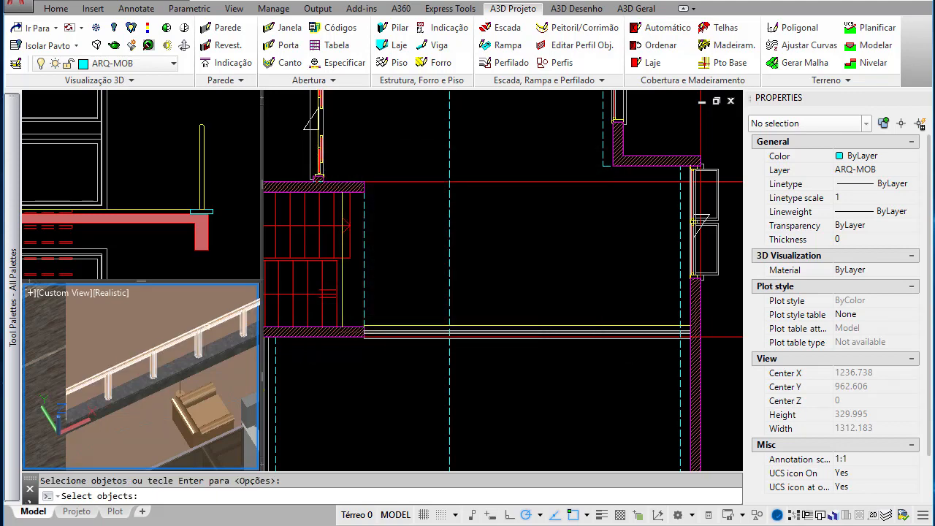
{"action": "left_click", "coordinate": [207, 327]}
{"action": "key", "text": "Return"}
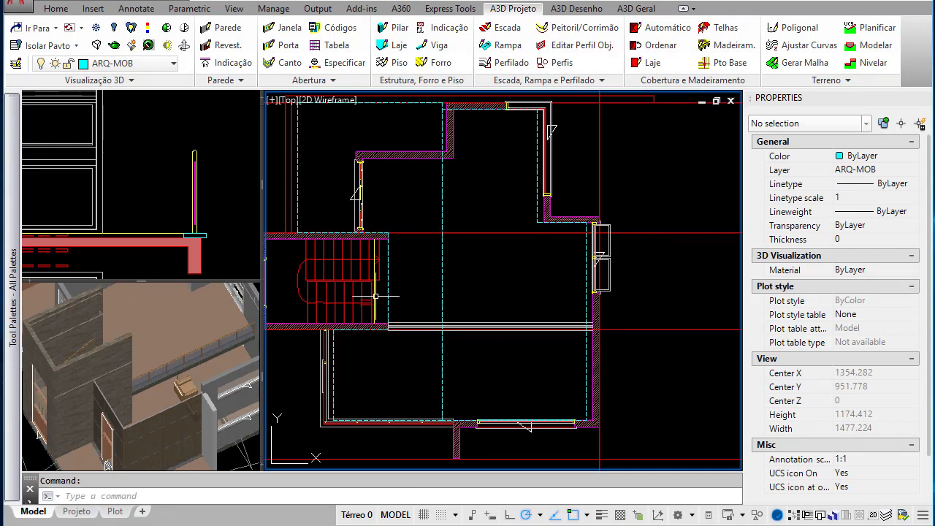
Step: Bow the second-floor Piso's straight edge under the railing outward by about 38 at its midpoint
{"action": "left_click", "coordinate": [374, 296]}
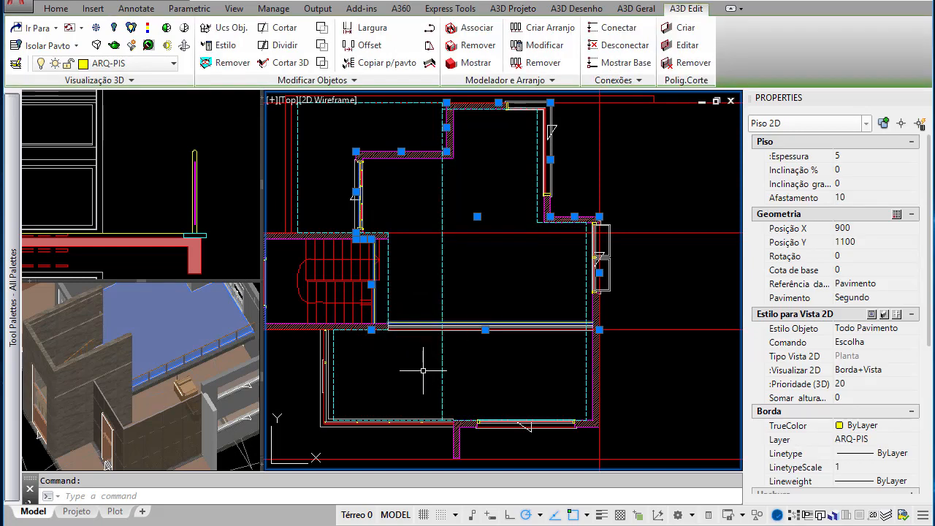
{"action": "left_click", "coordinate": [486, 330]}
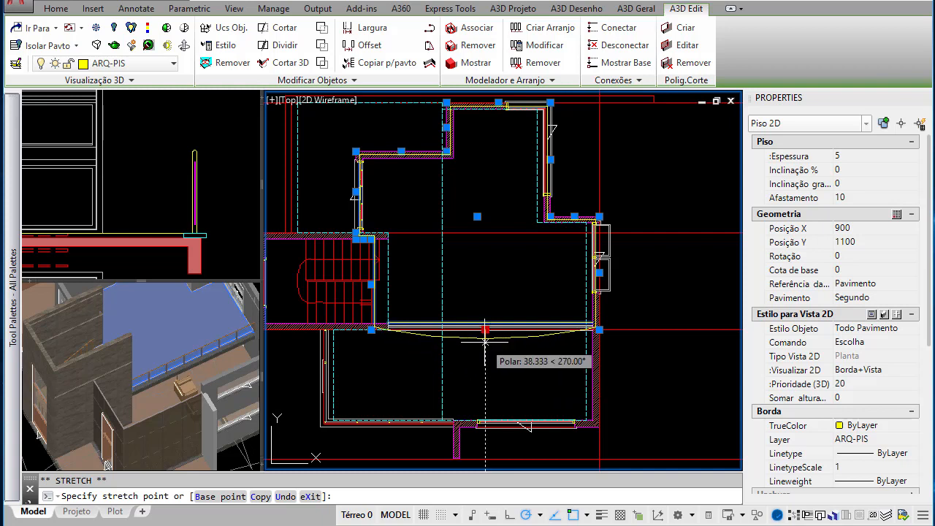
{"action": "left_click", "coordinate": [485, 341]}
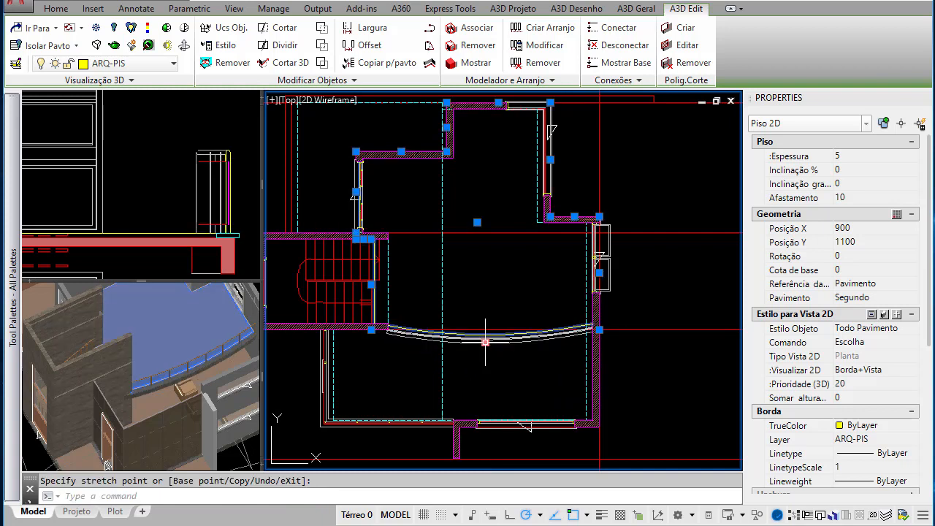
{"action": "left_click", "coordinate": [199, 367]}
{"action": "scroll", "coordinate": [199, 367], "scroll_direction": "up", "scroll_amount": 5}
{"action": "scroll", "coordinate": [184, 340], "scroll_direction": "down", "scroll_amount": 5}
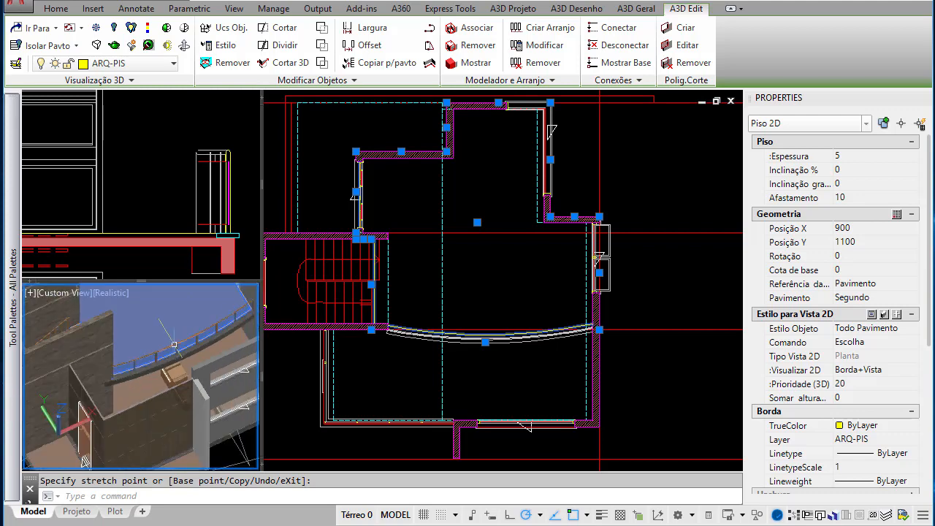
Step: Stretch the floor's corner beside the stair wall outward beyond the wall and reshape the curved edge
{"action": "left_click", "coordinate": [361, 352]}
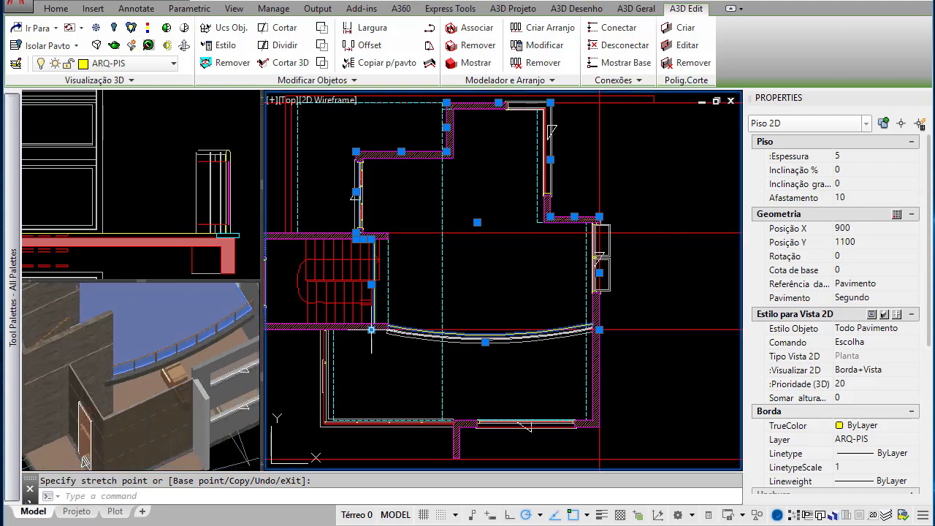
{"action": "left_click", "coordinate": [371, 329]}
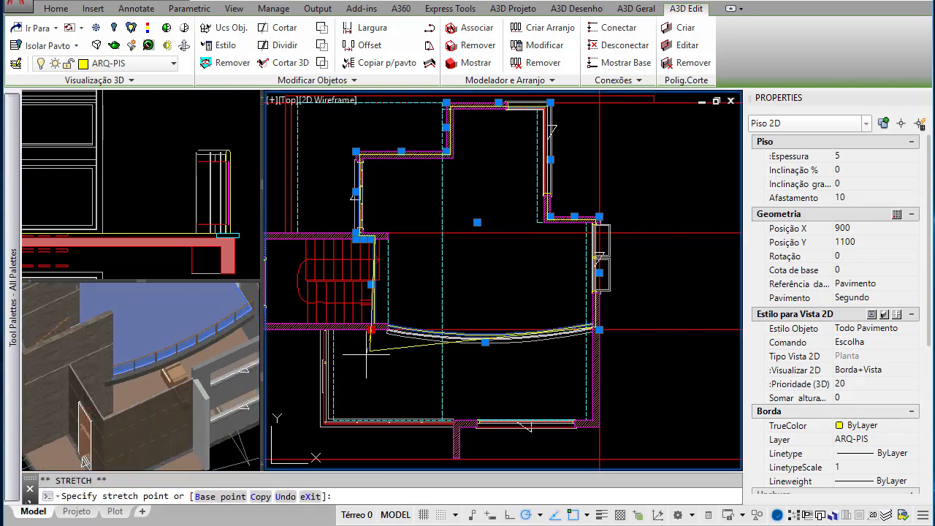
{"action": "scroll", "coordinate": [487, 332], "scroll_direction": "up", "scroll_amount": 5}
{"action": "left_click", "coordinate": [487, 331]}
{"action": "left_click", "coordinate": [177, 371]}
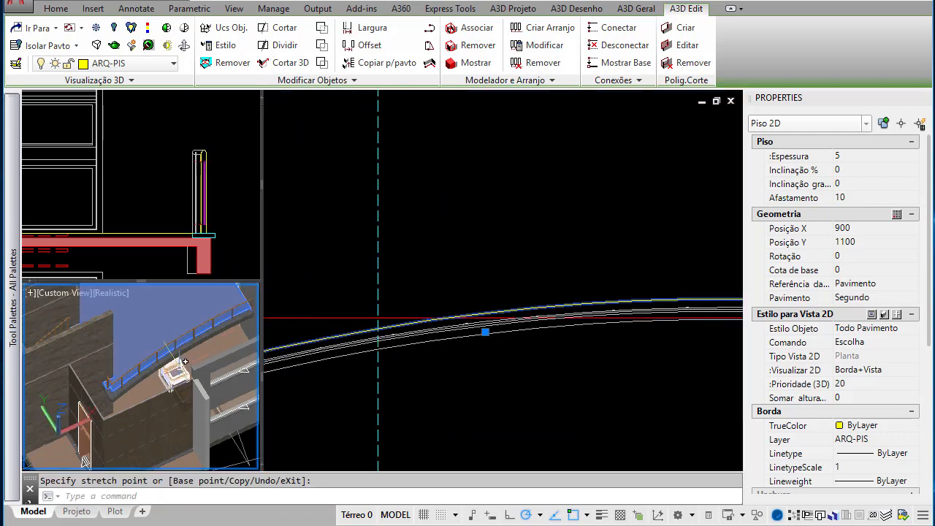
{"action": "scroll", "coordinate": [147, 377], "scroll_direction": "up", "scroll_amount": 2}
{"action": "left_click", "coordinate": [340, 362]}
{"action": "middle_click_drag", "start_coordinate": [340, 362], "coordinate": [469, 336]}
{"action": "scroll", "coordinate": [468, 337], "scroll_direction": "up", "scroll_amount": 4}
{"action": "key", "text": "Escape"}
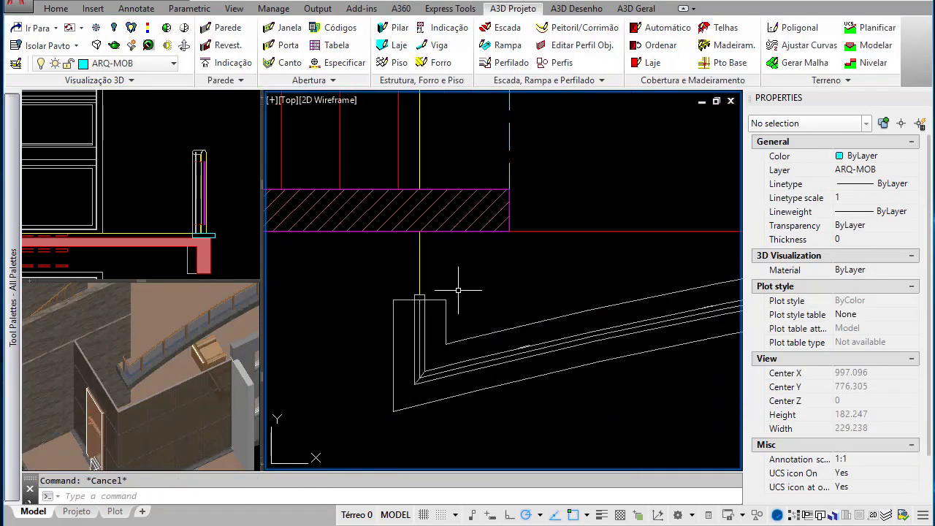
Step: Extend the free end of the railing's circular profile to the face of the stair wall
{"action": "left_click", "coordinate": [113, 371]}
{"action": "scroll", "coordinate": [112, 369], "scroll_direction": "up", "scroll_amount": 5}
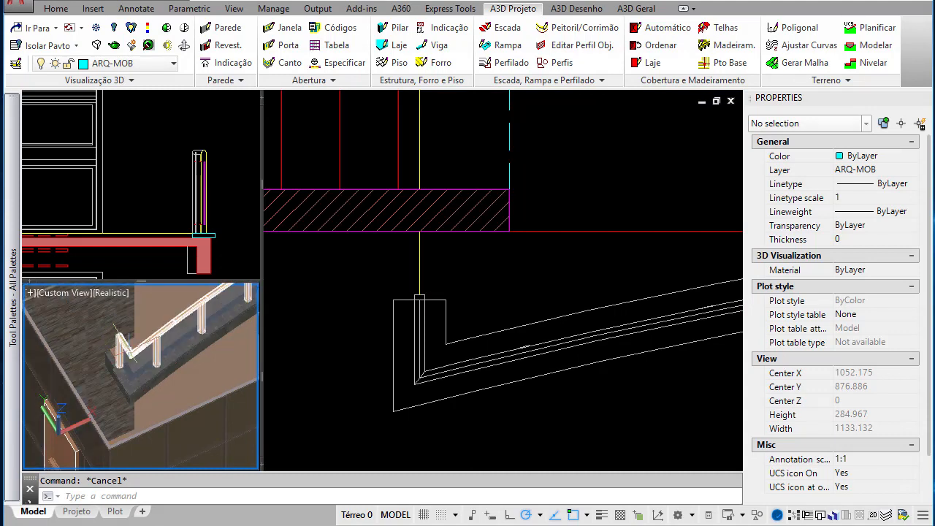
{"action": "scroll", "coordinate": [124, 344], "scroll_direction": "up", "scroll_amount": 2}
{"action": "left_click", "coordinate": [422, 307]}
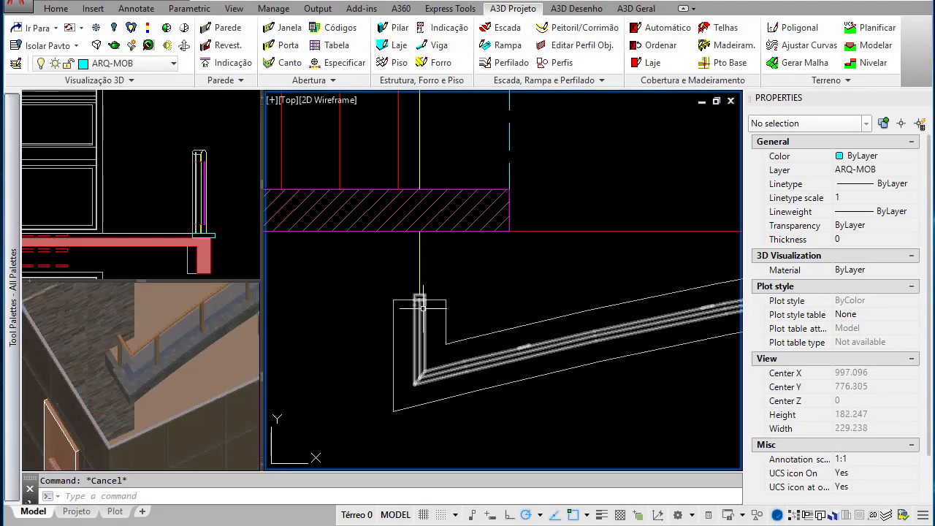
{"action": "left_click", "coordinate": [424, 308]}
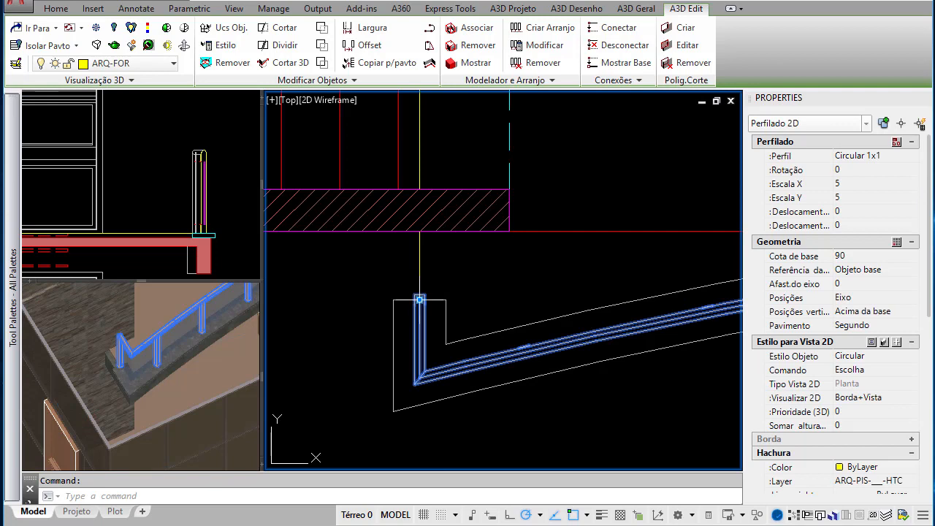
{"action": "left_click", "coordinate": [419, 300]}
{"action": "left_click", "coordinate": [419, 231]}
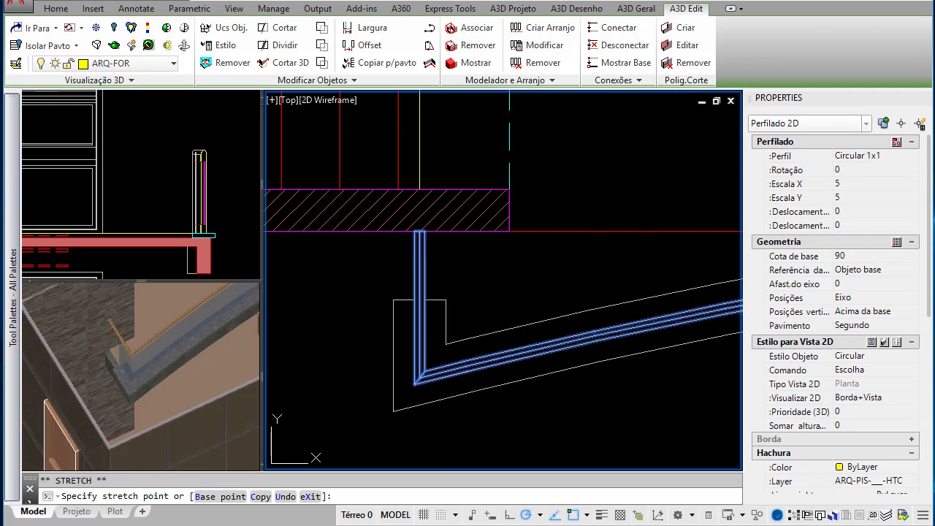
{"action": "left_click", "coordinate": [165, 359]}
{"action": "key", "text": "Escape"}
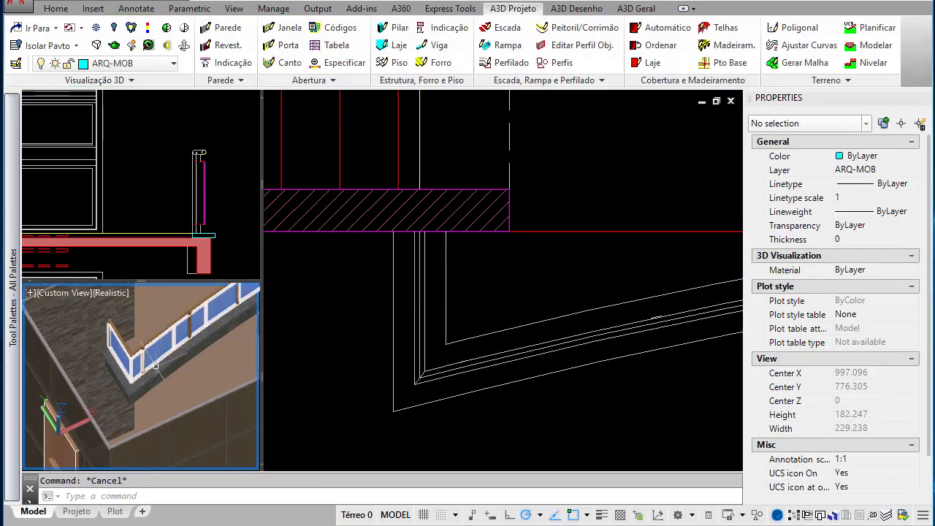
Step: Examine the reshaped railing, glass panels and floor edging in 3D from several angles
{"action": "scroll", "coordinate": [175, 392], "scroll_direction": "down", "scroll_amount": 5}
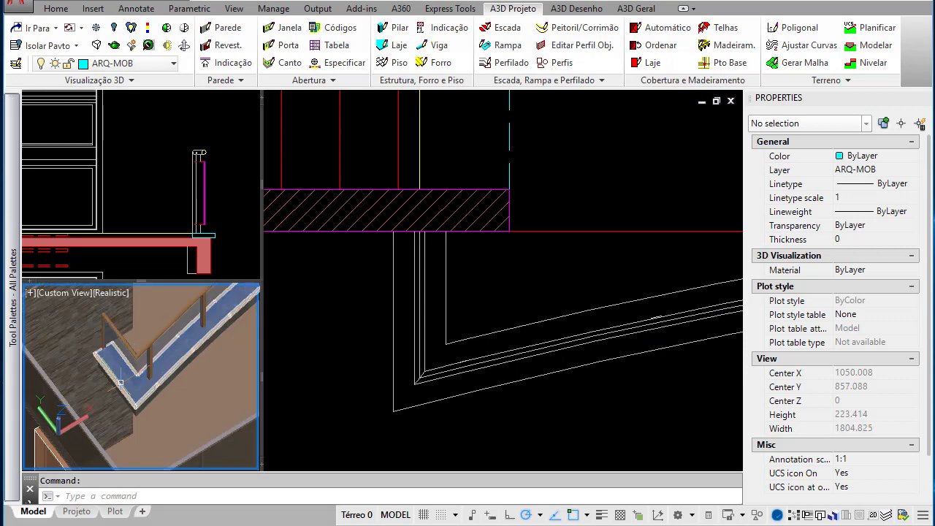
{"action": "scroll", "coordinate": [121, 381], "scroll_direction": "down", "scroll_amount": 6}
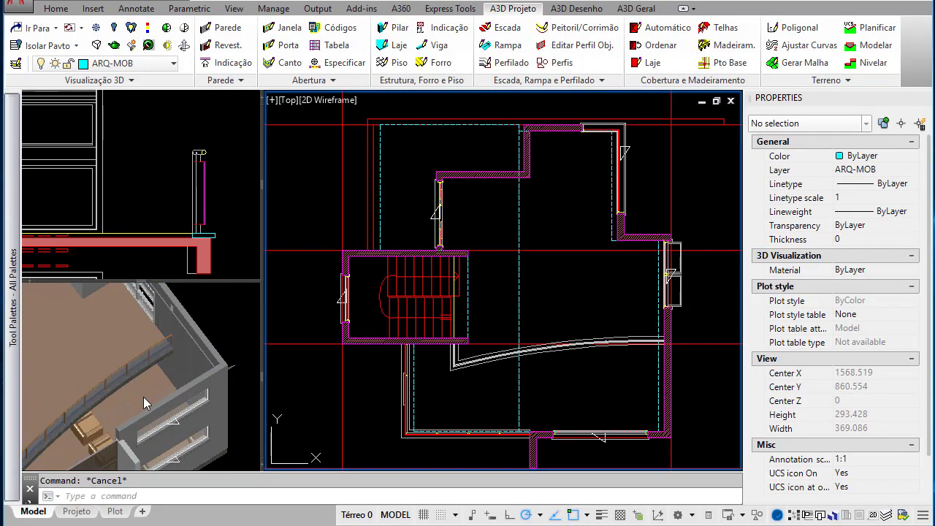
{"action": "left_click", "coordinate": [143, 397]}
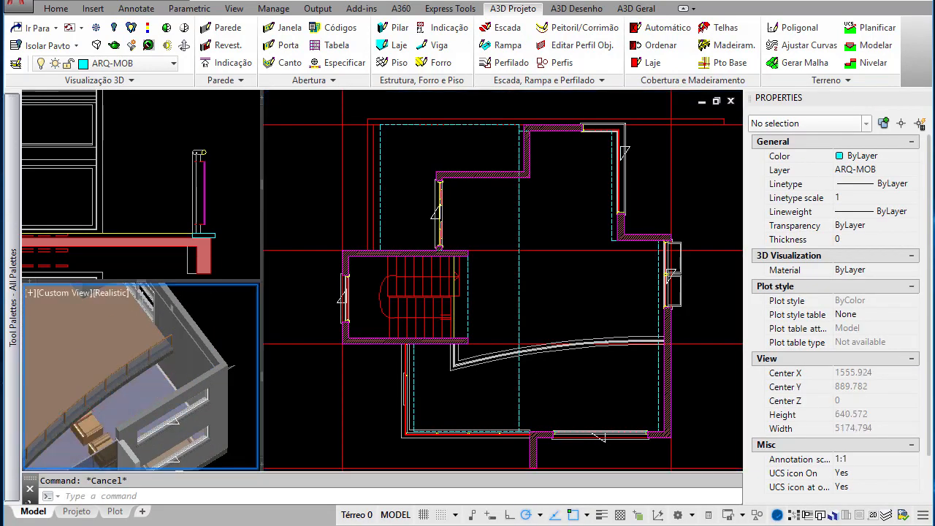
{"action": "scroll", "coordinate": [140, 388], "scroll_direction": "down", "scroll_amount": 2}
{"action": "middle_click_drag", "start_coordinate": [140, 388], "coordinate": [93, 386], "text": "shift"}
{"action": "scroll", "coordinate": [181, 359], "scroll_direction": "up", "scroll_amount": 5}
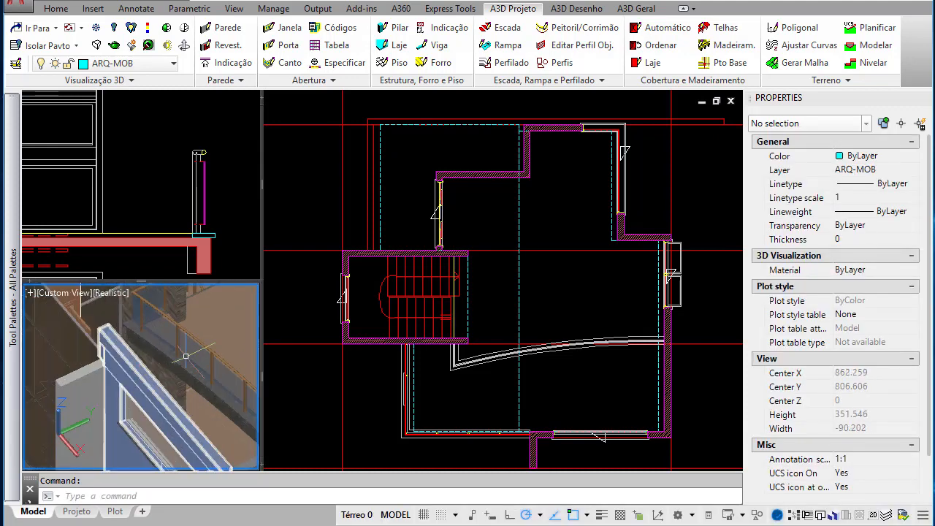
{"action": "scroll", "coordinate": [181, 359], "scroll_direction": "down", "scroll_amount": 3}
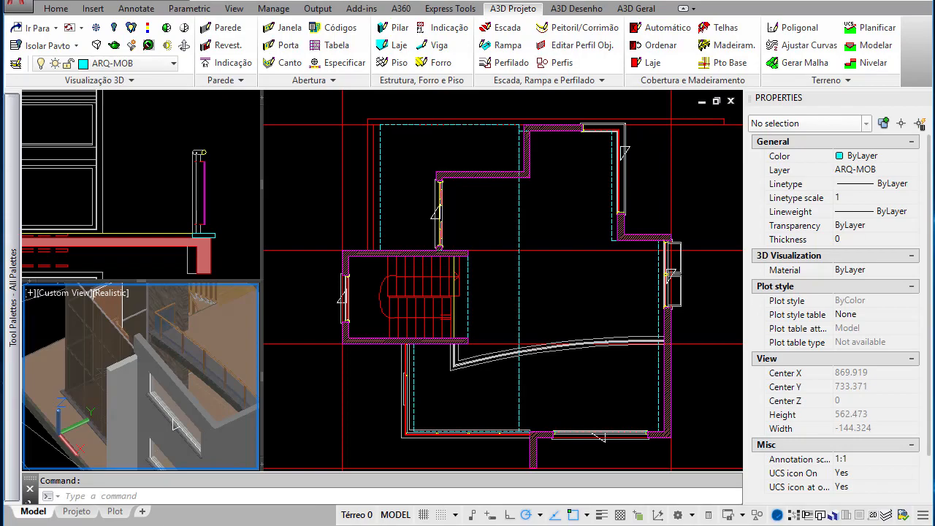